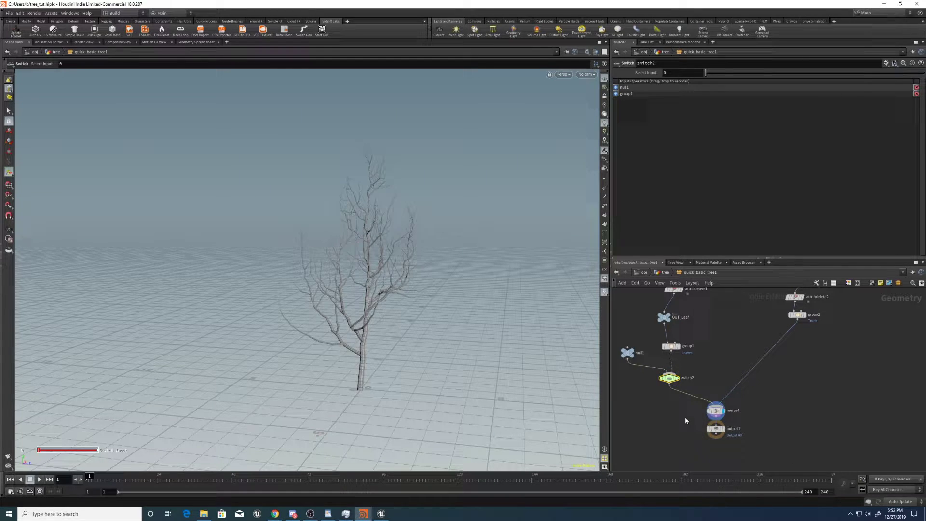
Color the null1 and switch2 nodes of the leaf branch red
{"action": "middle_click_drag", "start_coordinate": [625, 349], "coordinate": [680, 359]}
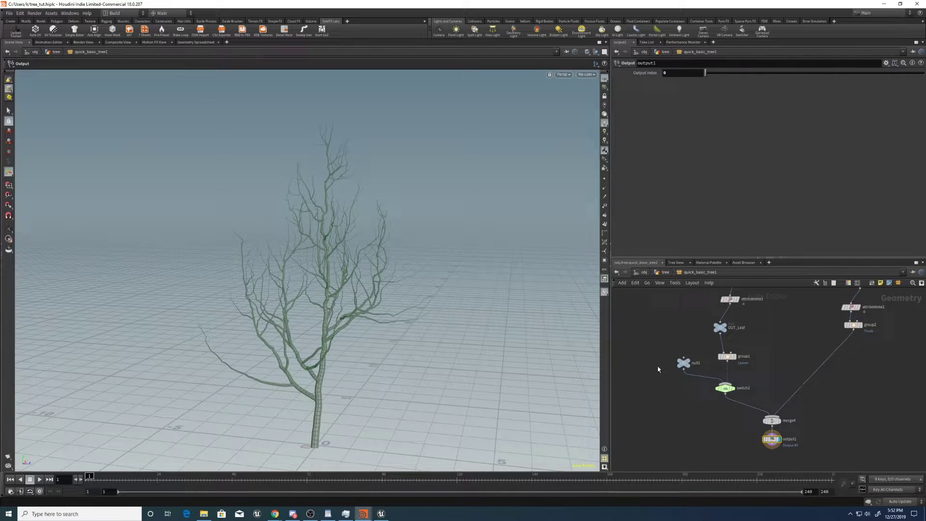
{"action": "left_click_drag", "start_coordinate": [654, 358], "coordinate": [741, 403]}
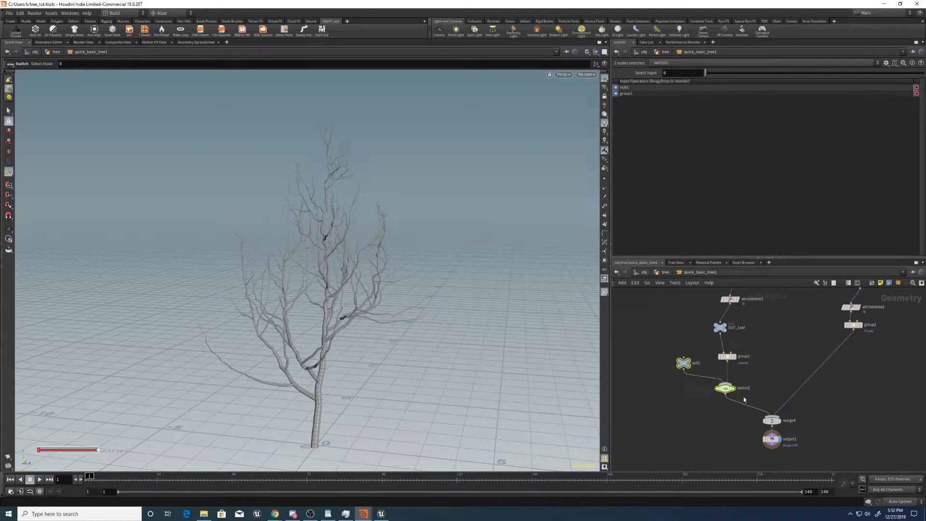
{"action": "key", "text": "c"}
{"action": "left_click", "coordinate": [886, 422]}
Color the blast3 and switch1 nodes of the trunk branch red
{"action": "scroll", "coordinate": [880, 381], "scroll_direction": "down", "scroll_amount": 3}
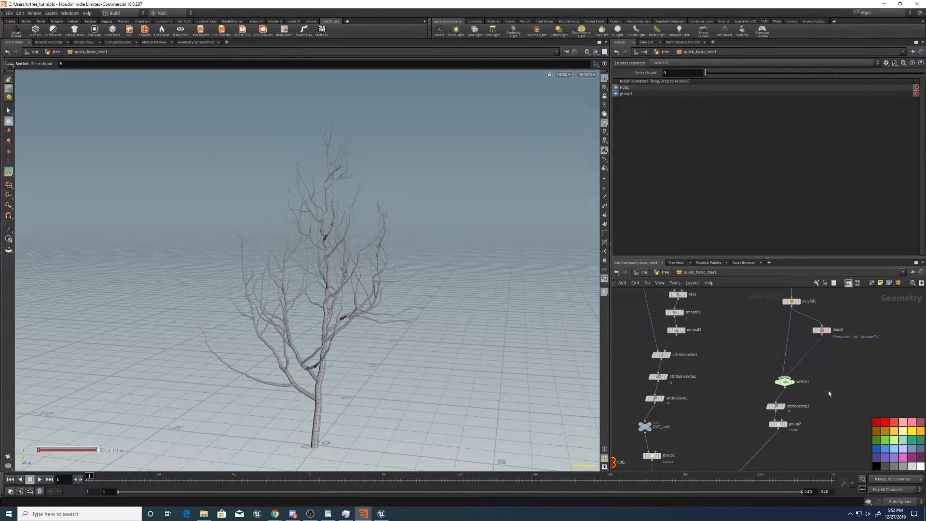
{"action": "middle_click_drag", "start_coordinate": [879, 382], "coordinate": [833, 385]}
{"action": "left_click_drag", "start_coordinate": [833, 341], "coordinate": [754, 396]}
{"action": "left_click", "coordinate": [886, 422]}
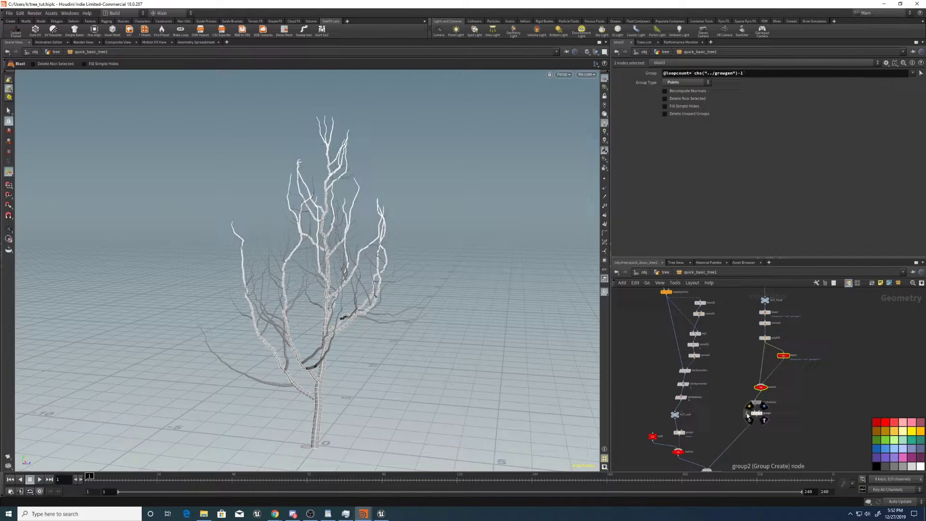
Color the blast2, normal3 and polyfill1 nodes red and close the color palette
{"action": "middle_click_drag", "start_coordinate": [753, 325], "coordinate": [738, 341]}
{"action": "scroll", "coordinate": [739, 339], "scroll_direction": "up", "scroll_amount": 3}
{"action": "left_click_drag", "start_coordinate": [732, 320], "coordinate": [788, 376]}
{"action": "left_click", "coordinate": [885, 423]}
{"action": "scroll", "coordinate": [844, 356], "scroll_direction": "down", "scroll_amount": 6}
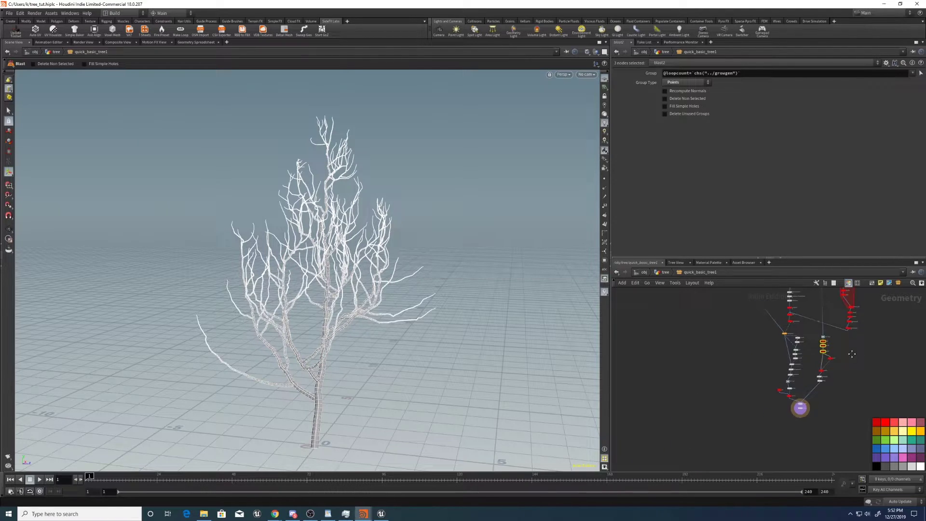
{"action": "left_click", "coordinate": [832, 418]}
{"action": "middle_click_drag", "start_coordinate": [853, 359], "coordinate": [774, 387]}
{"action": "key", "text": "c"}
Return from inside quick_basic_tree1 to the parent tree network
{"action": "middle_click_drag", "start_coordinate": [688, 297], "coordinate": [743, 315]}
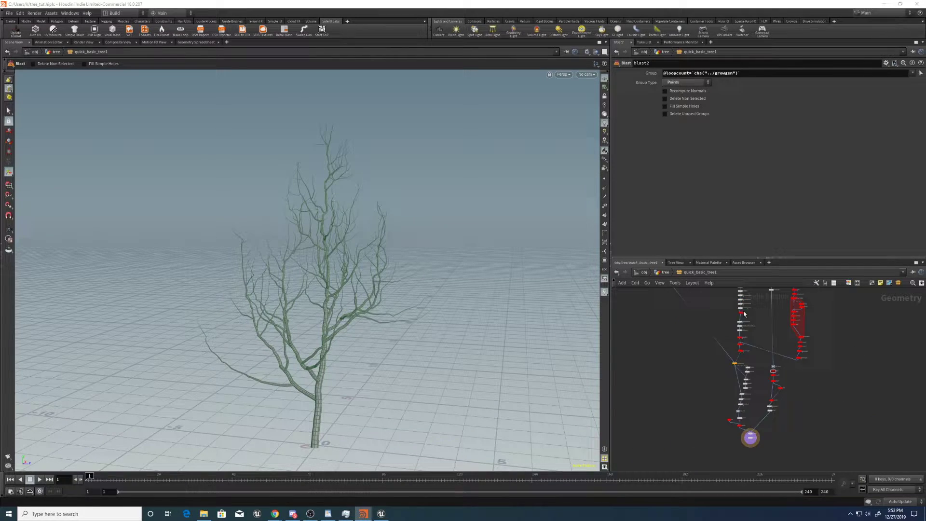
{"action": "middle_click_drag", "start_coordinate": [694, 369], "coordinate": [675, 327]}
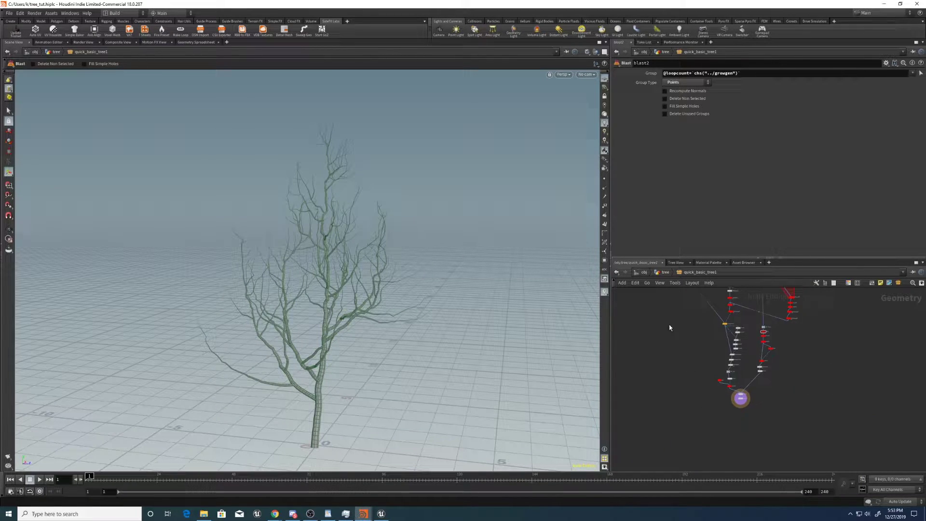
{"action": "scroll", "coordinate": [683, 324], "scroll_direction": "up", "scroll_amount": 3}
{"action": "key", "text": "u"}
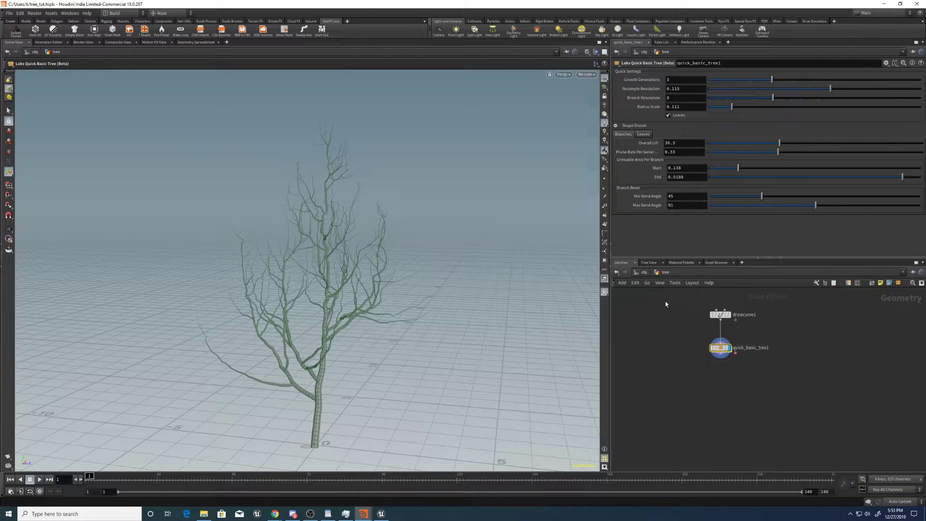
Examine the Leaves toggle in quick_basic_tree1's parameter interface editor and close the editor without changes
{"action": "left_click", "coordinate": [885, 63]}
{"action": "left_click", "coordinate": [873, 78]}
{"action": "left_click", "coordinate": [918, 7]}
{"action": "left_click", "coordinate": [669, 116]}
{"action": "left_click", "coordinate": [885, 62]}
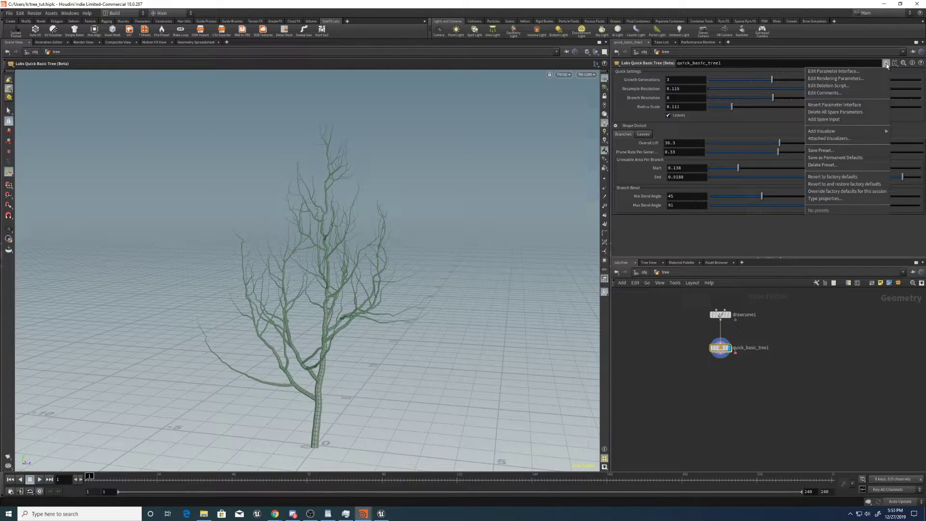
{"action": "left_click", "coordinate": [866, 70]}
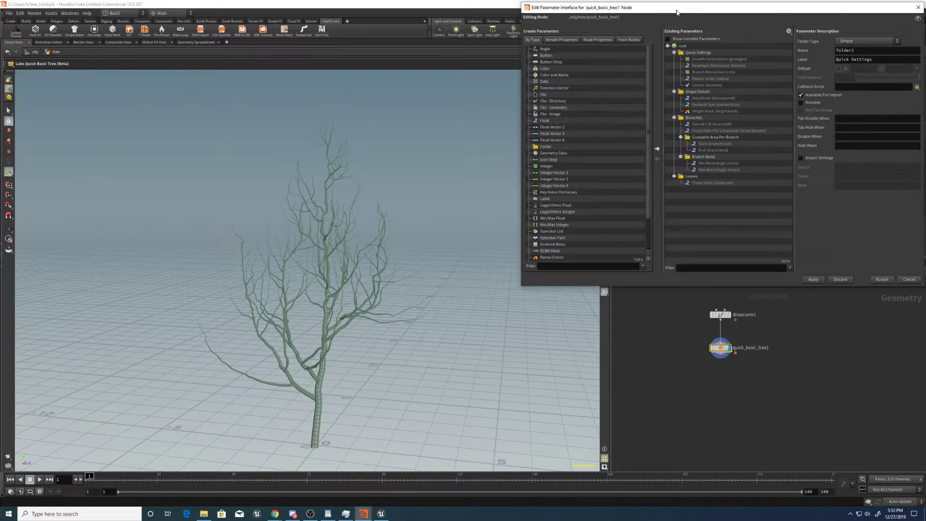
{"action": "left_click_drag", "start_coordinate": [677, 11], "coordinate": [326, 66]}
{"action": "left_click", "coordinate": [331, 140]}
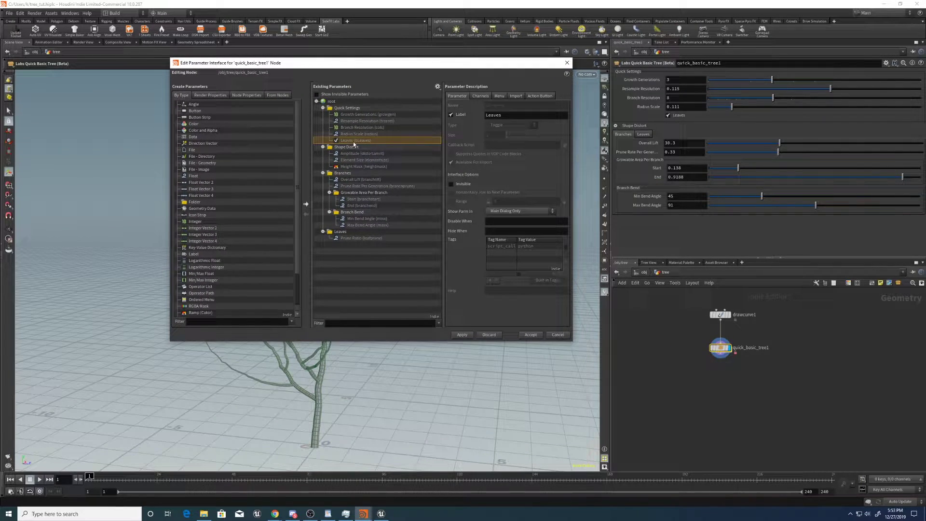
{"action": "left_click", "coordinate": [558, 334]}
Link switch2's Select Input to quick_basic_tree1's Leaves toggle with a relative channel reference
{"action": "right_click", "coordinate": [679, 116]}
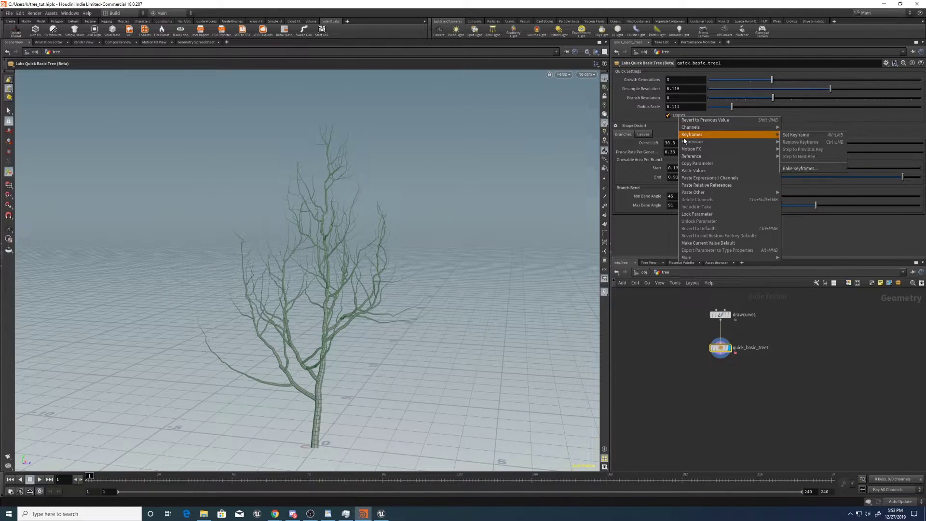
{"action": "left_click", "coordinate": [695, 163]}
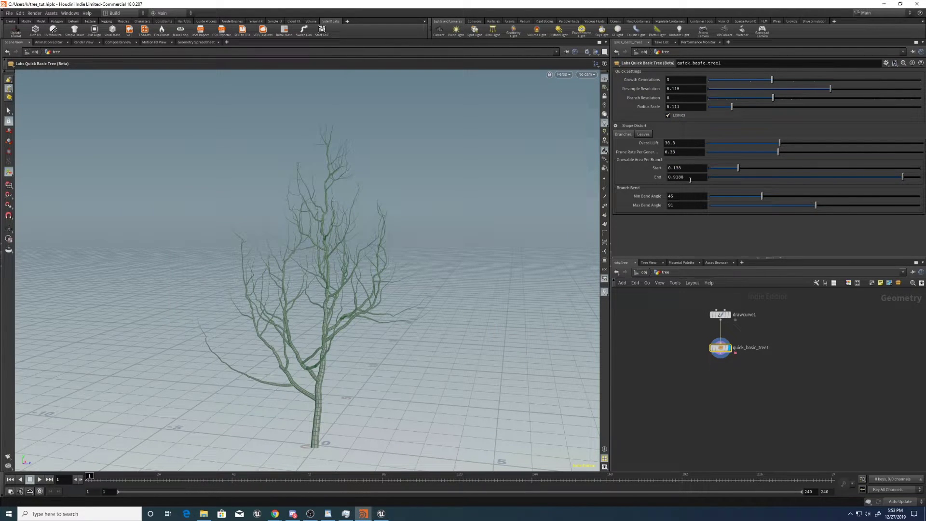
{"action": "key", "text": "Return"}
{"action": "scroll", "coordinate": [716, 439], "scroll_direction": "up", "scroll_amount": 4}
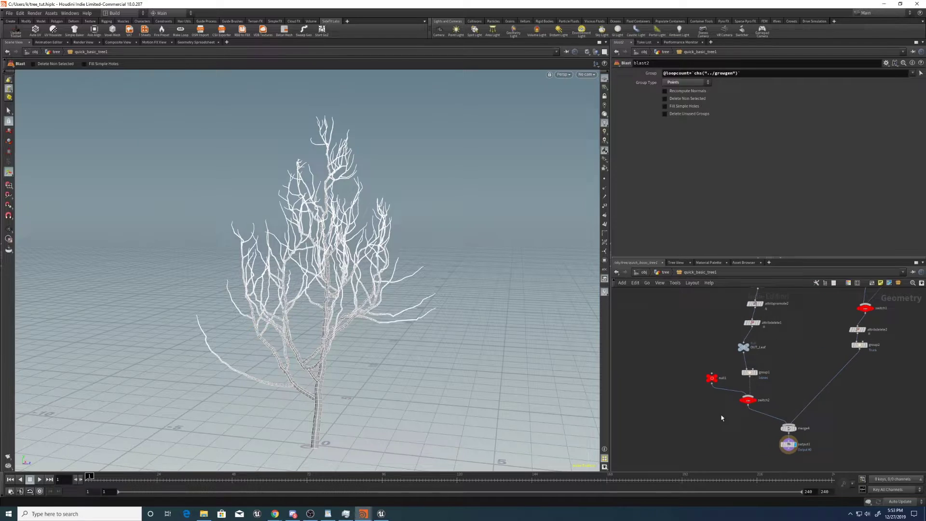
{"action": "left_click", "coordinate": [747, 400]}
{"action": "right_click", "coordinate": [679, 73]}
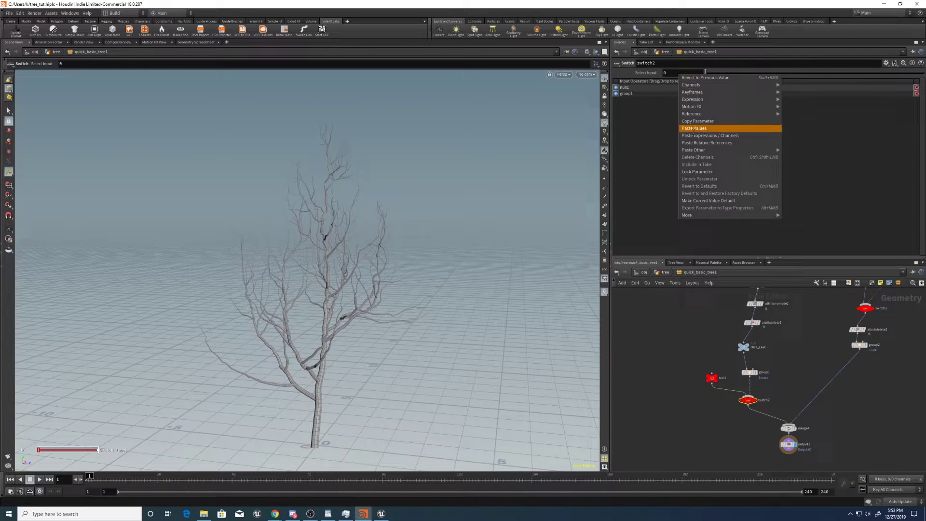
{"action": "left_click", "coordinate": [706, 142]}
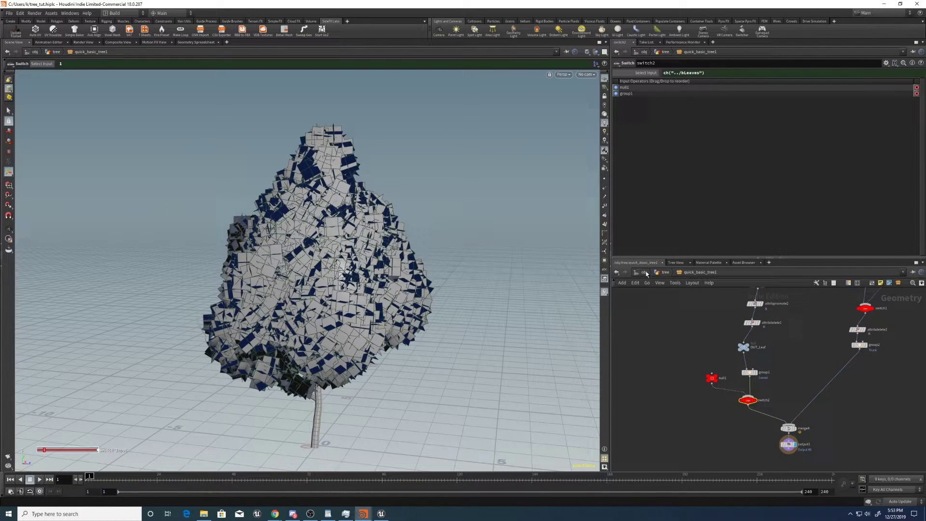
Test the Leaves toggle off and on, checking the Select Input value of switch2 inside quick_basic_tree1
{"action": "left_click", "coordinate": [664, 272]}
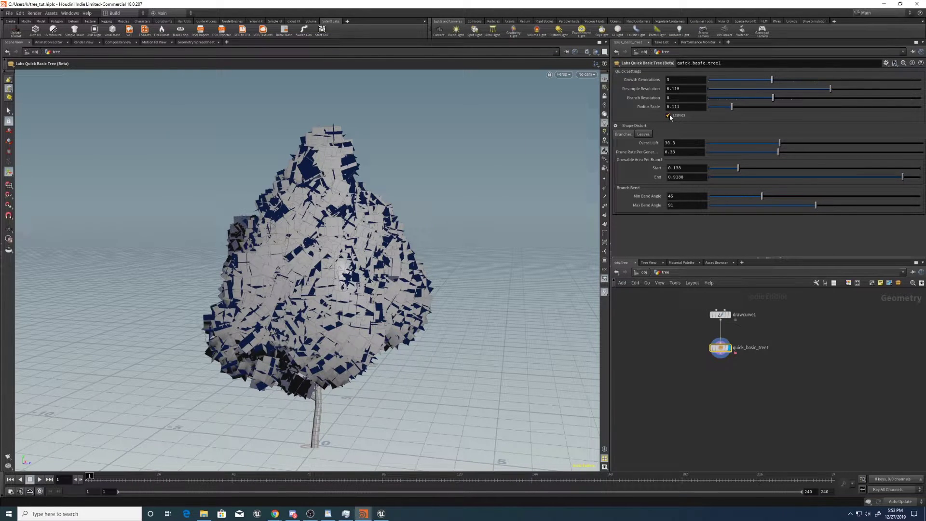
{"action": "left_click", "coordinate": [667, 116]}
{"action": "left_click_drag", "start_coordinate": [695, 336], "coordinate": [728, 360]}
{"action": "key", "text": "Return"}
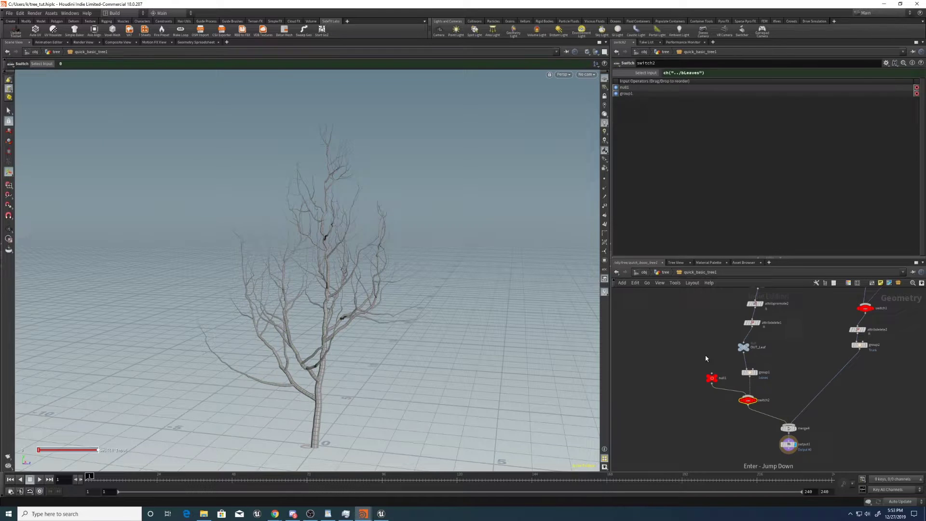
{"action": "left_click", "coordinate": [640, 74]}
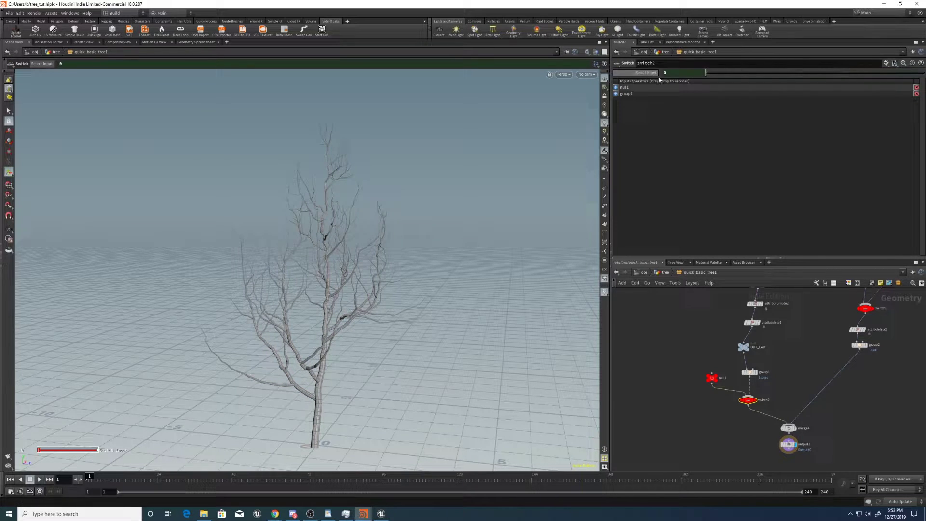
{"action": "left_click", "coordinate": [664, 272]}
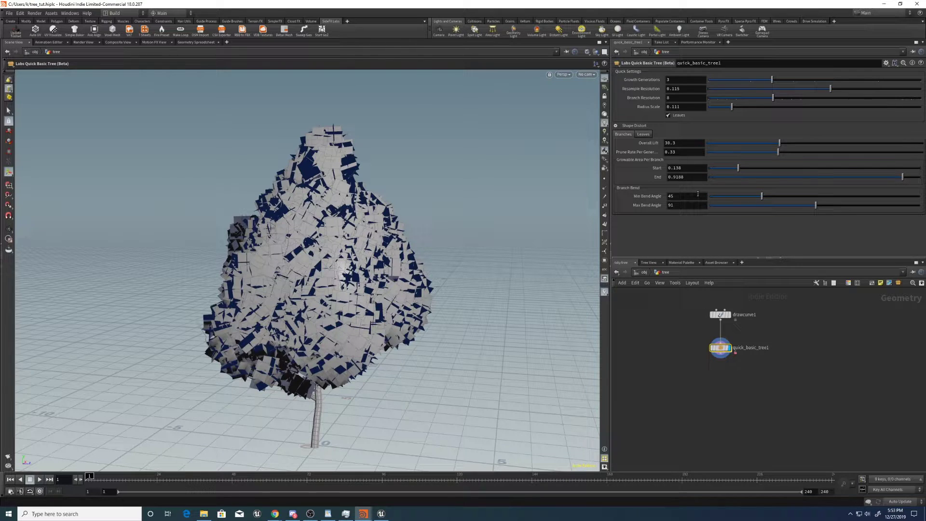
{"action": "key", "text": "Return"}
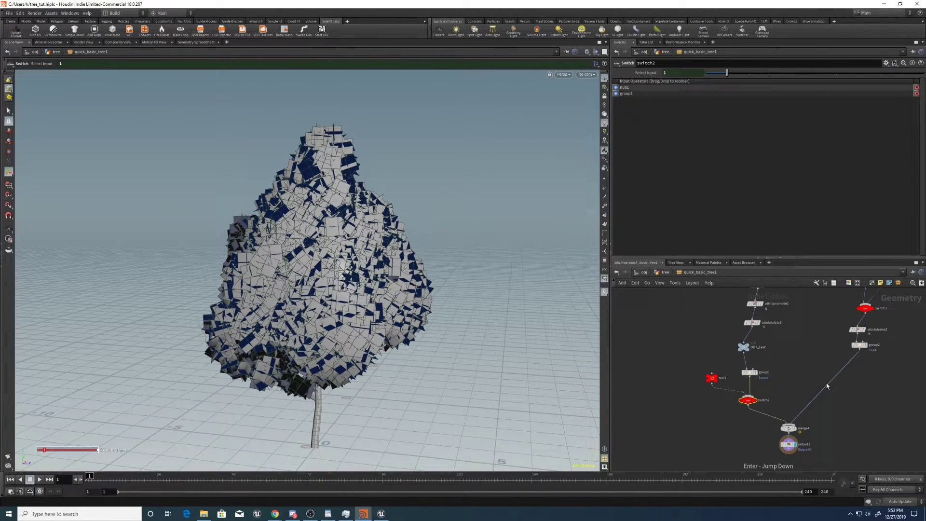
Select the switch1 node that chooses between polyfill1 and blast3
{"action": "middle_click_drag", "start_coordinate": [826, 383], "coordinate": [775, 410]}
{"action": "left_click", "coordinate": [814, 335]}
{"action": "middle_click_drag", "start_coordinate": [848, 333], "coordinate": [812, 399]}
{"action": "scroll", "coordinate": [852, 411], "scroll_direction": "up", "scroll_amount": 2}
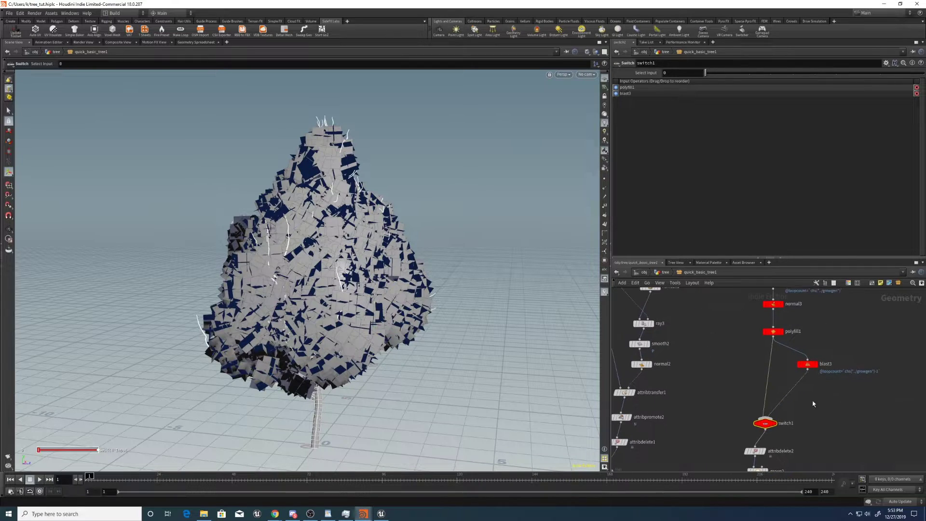
Add a toggle parameter named lodcull below Leaves in the Quick Settings folder of quick_basic_tree1's parameter interface
{"action": "left_click", "coordinate": [665, 273]}
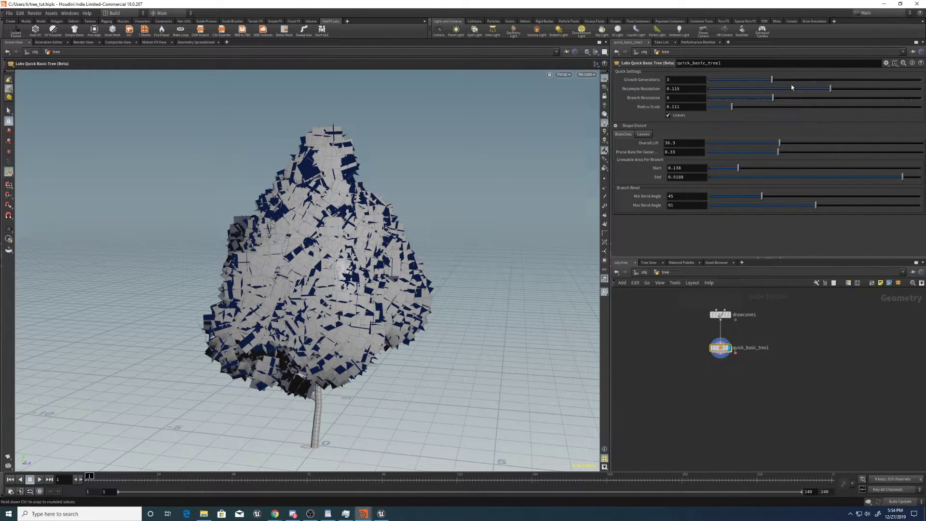
{"action": "left_click", "coordinate": [886, 63]}
{"action": "left_click", "coordinate": [867, 72]}
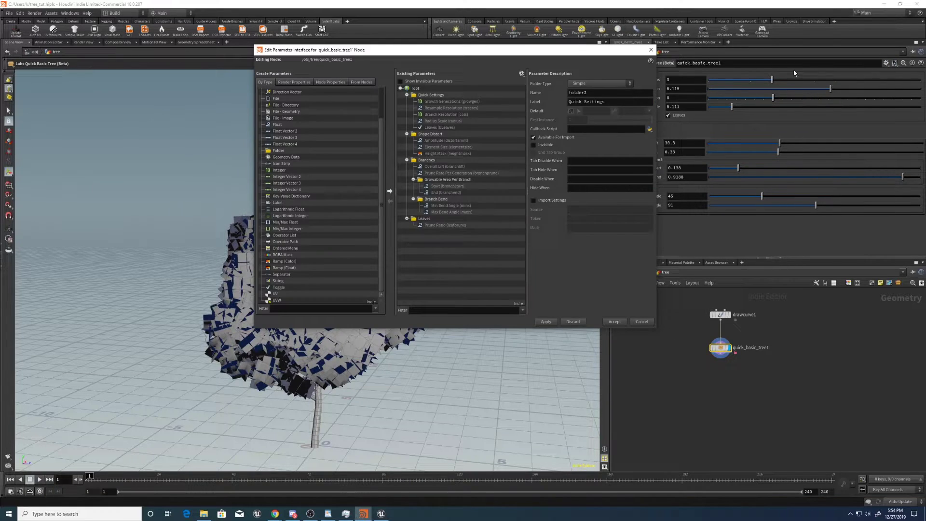
{"action": "left_click_drag", "start_coordinate": [279, 287], "coordinate": [426, 100]}
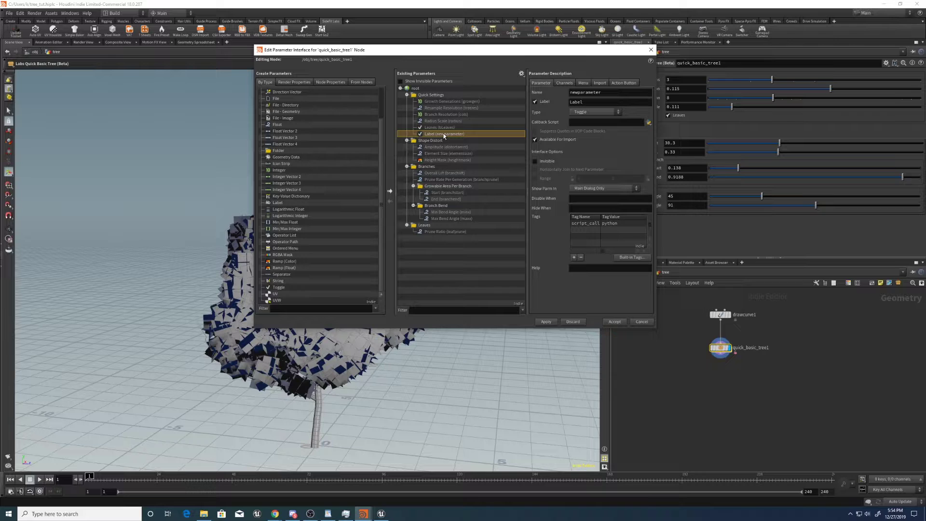
{"action": "left_click_drag", "start_coordinate": [606, 92], "coordinate": [475, 143]}
{"action": "type", "text": "lodcull"}
{"action": "key", "text": "Tab"}
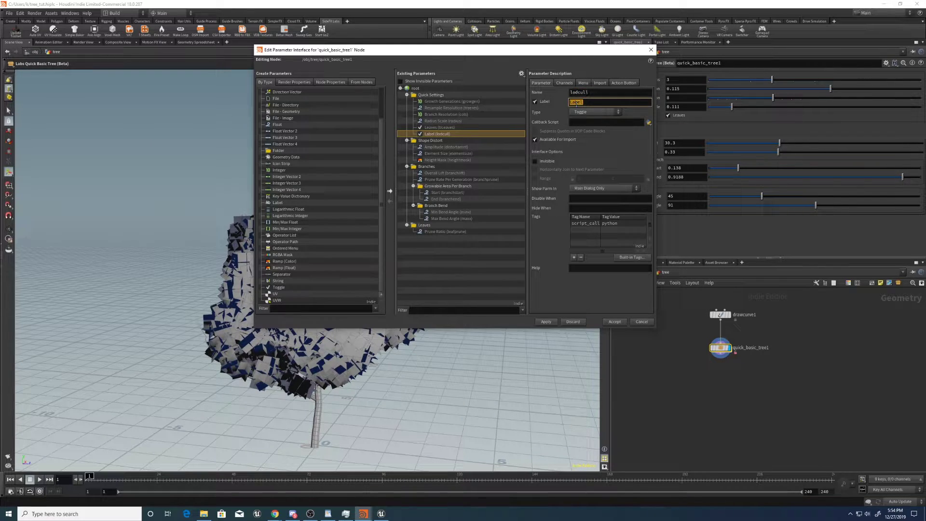
Label the lodcull toggle "LOD Branch Cull" and accept the parameter interface changes
{"action": "type", "text": "Lod"}
{"action": "type", "text": "OD Branch Cu"}
{"action": "type", "text": "ll"}
{"action": "left_click", "coordinate": [543, 321]}
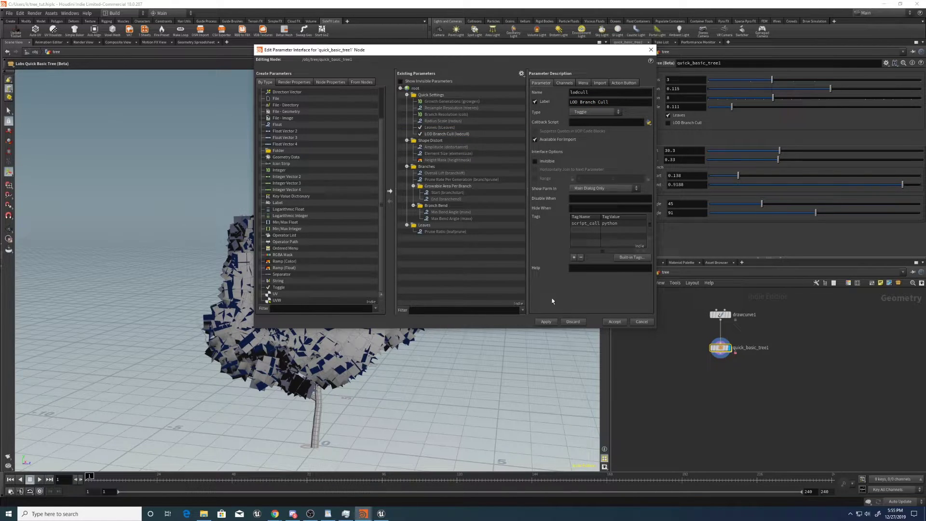
{"action": "left_click_drag", "start_coordinate": [434, 50], "coordinate": [355, 40]}
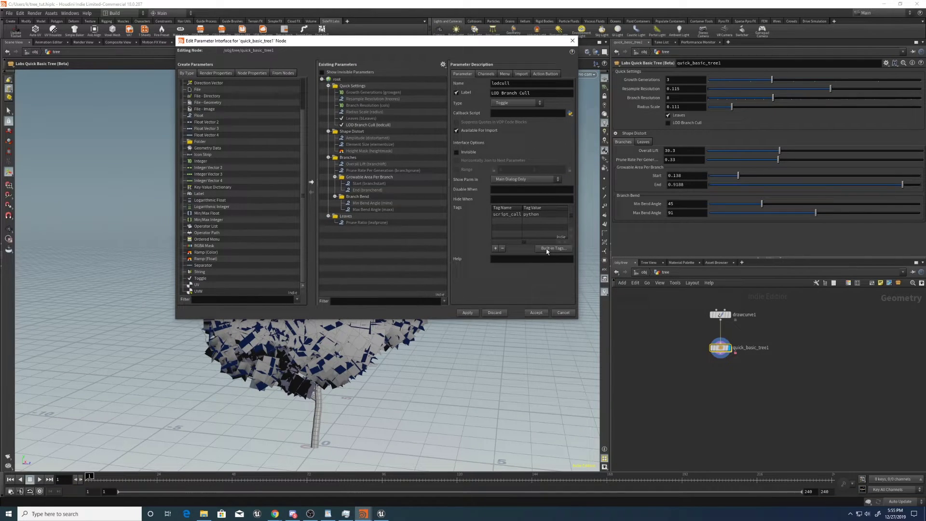
{"action": "left_click", "coordinate": [536, 313]}
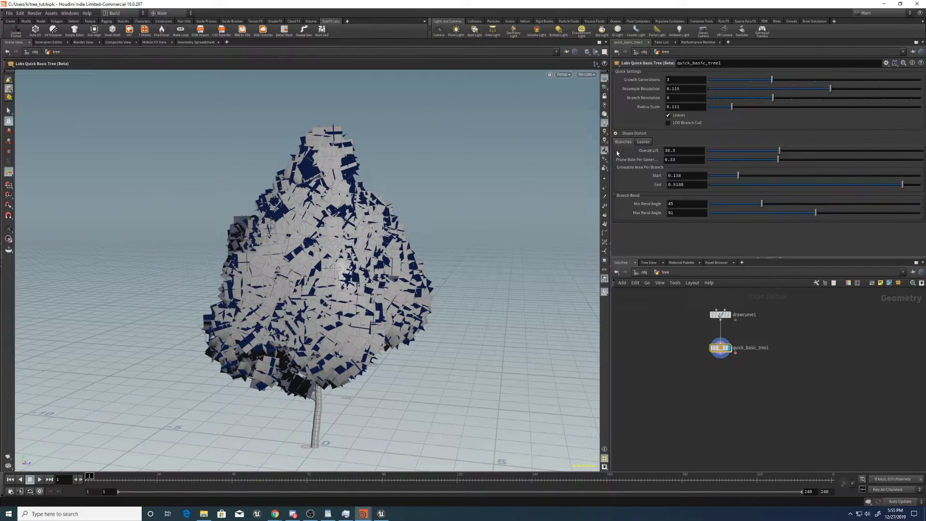
Turn on LOD Branch Cull and link switch1's Select Input to it with a relative channel reference
{"action": "right_click", "coordinate": [685, 123]}
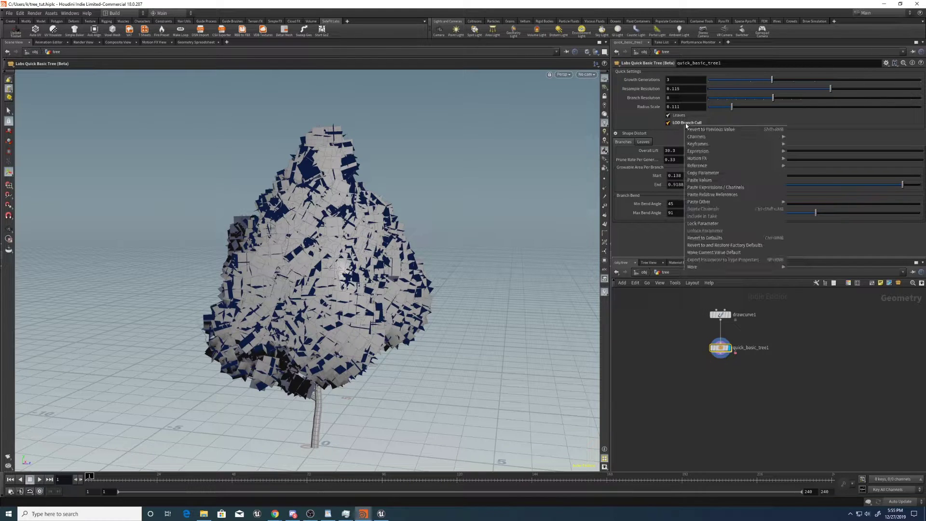
{"action": "left_click", "coordinate": [710, 176]}
{"action": "key", "text": "Return"}
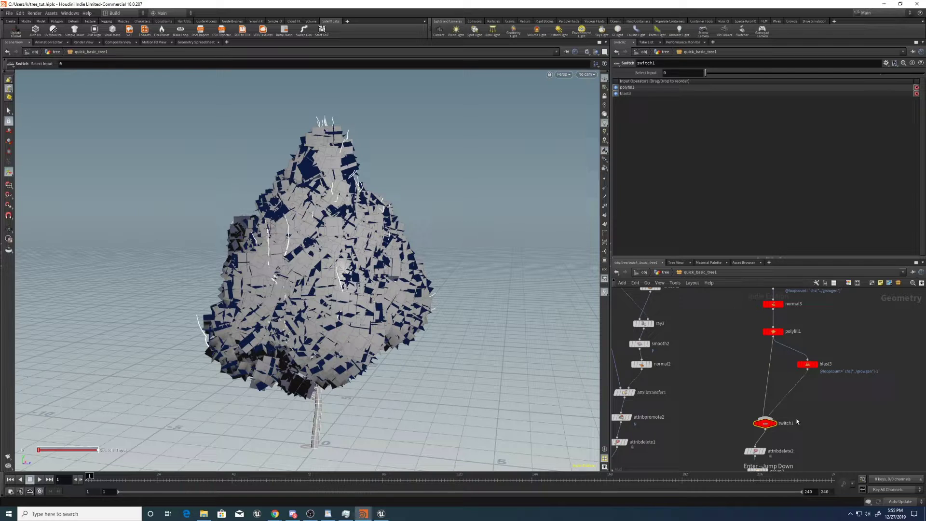
{"action": "right_click", "coordinate": [675, 73]}
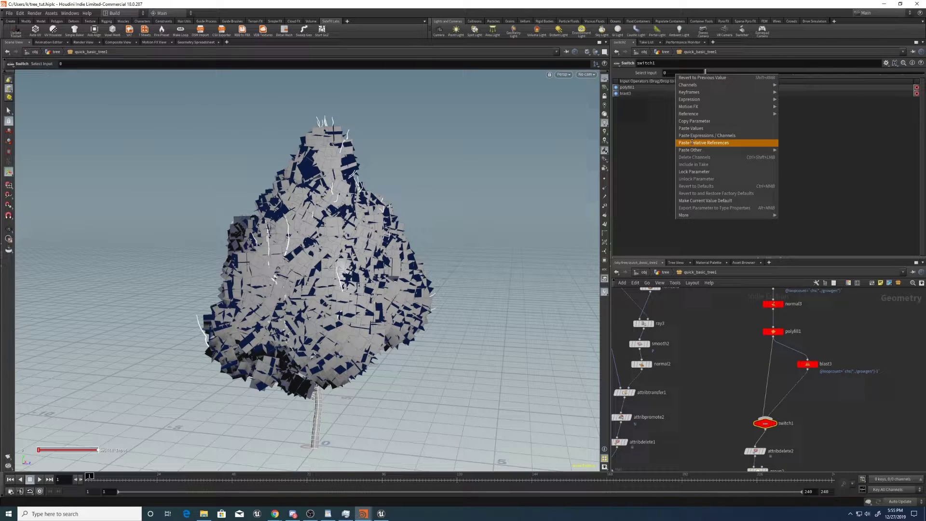
{"action": "left_click", "coordinate": [689, 140]}
Return to the tree network and view quick_basic_tree1's node info and Leaves parameters
{"action": "middle_click_drag", "start_coordinate": [713, 347], "coordinate": [714, 303]}
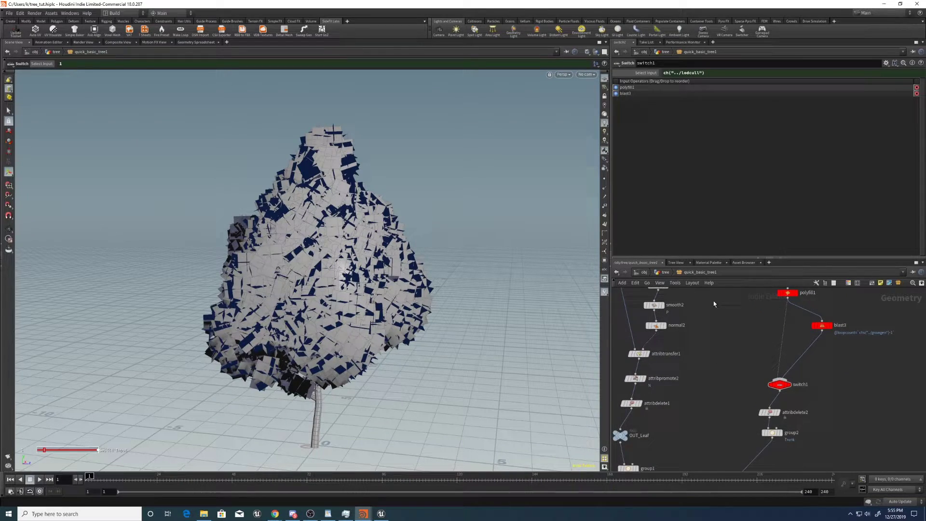
{"action": "left_click", "coordinate": [664, 273]}
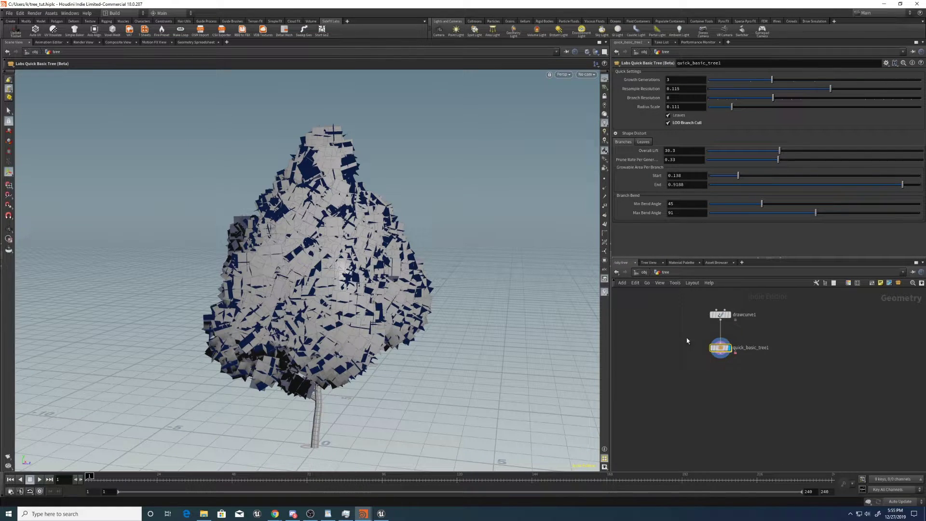
{"action": "middle_click", "coordinate": [721, 353]}
{"action": "left_click", "coordinate": [641, 141]}
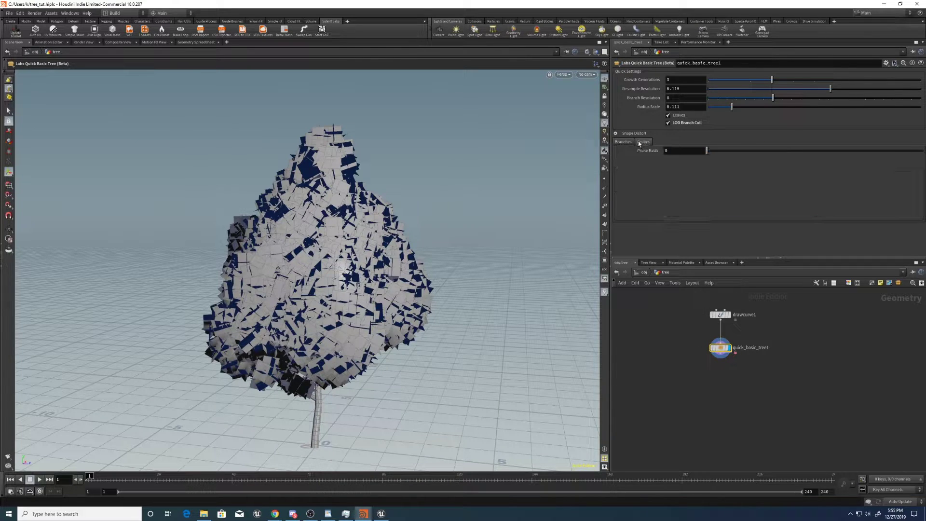
Add an integer parameter below Prune Ratio in the Leaves folder of quick_basic_tree1's parameter interface
{"action": "left_click", "coordinate": [885, 62]}
{"action": "left_click", "coordinate": [833, 71]}
{"action": "left_click", "coordinate": [886, 62]}
{"action": "left_click", "coordinate": [867, 69]}
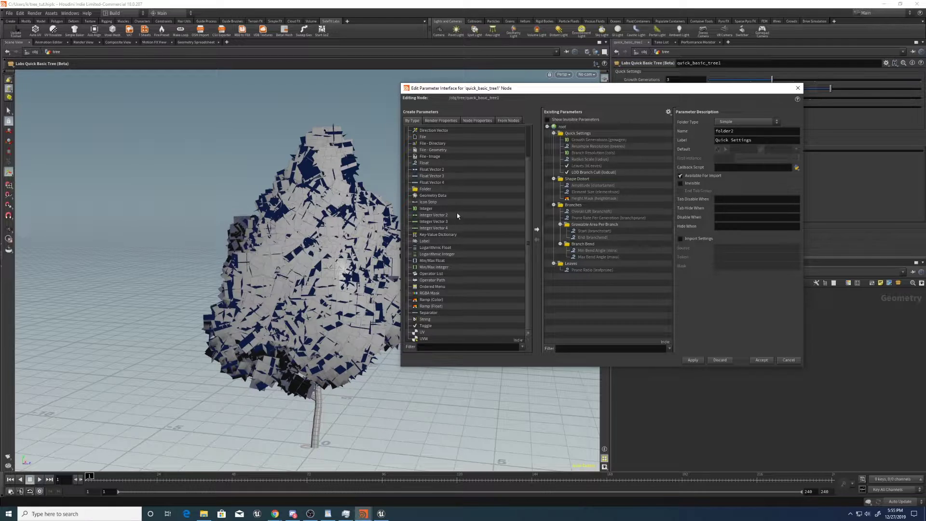
{"action": "left_click", "coordinate": [423, 208]}
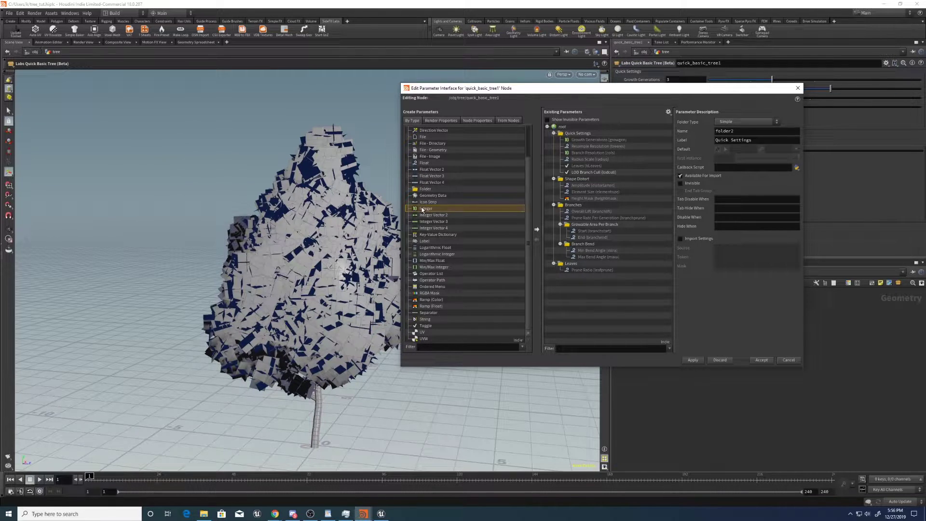
{"action": "left_click_drag", "start_coordinate": [426, 210], "coordinate": [568, 270]}
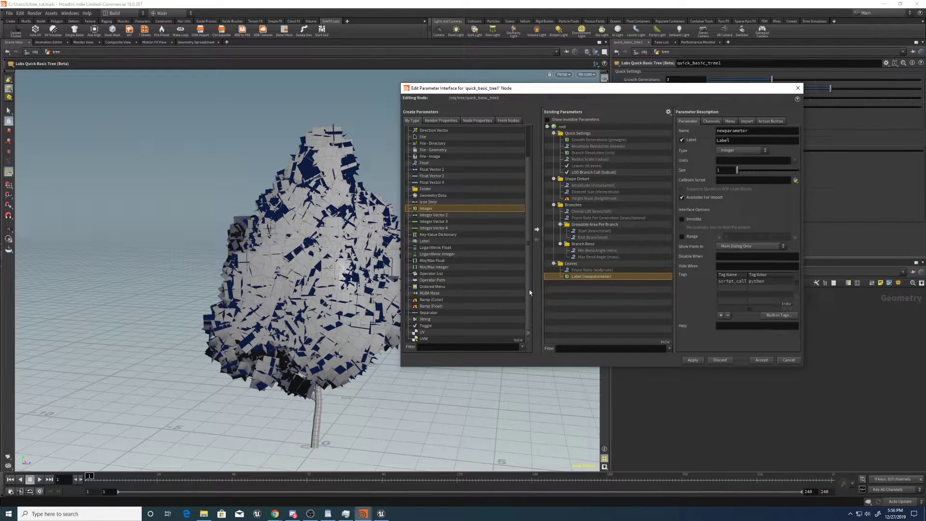
Name the new integer parameter leavesamt, label it "Leaves Amount" and accept the parameter interface changes
{"action": "double_click", "coordinate": [754, 129]}
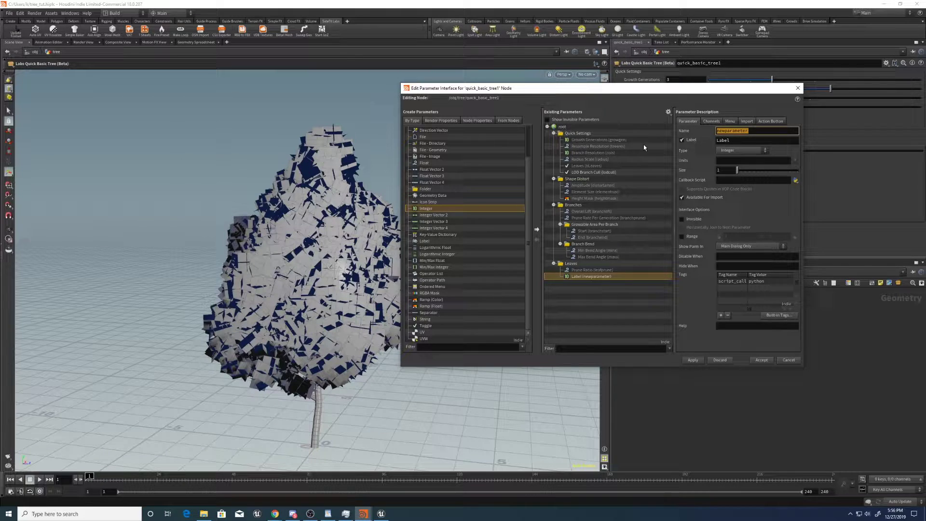
{"action": "type", "text": "leavesamt"}
{"action": "key", "text": "Tab"}
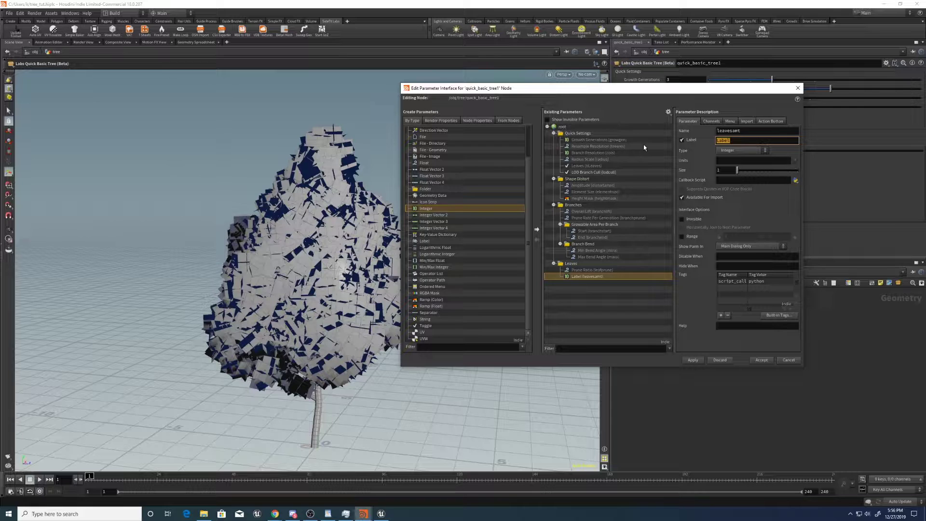
{"action": "type", "text": "Leaves A7m"}
{"action": "key", "text": "BackSpace"}
{"action": "key", "text": "BackSpace"}
{"action": "type", "text": "mount"}
{"action": "left_click", "coordinate": [692, 360]}
{"action": "left_click", "coordinate": [753, 360]}
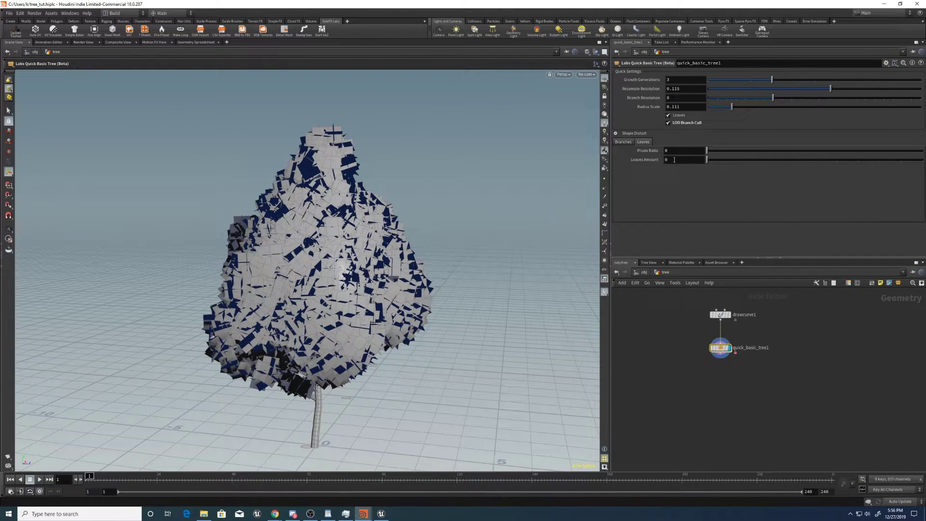
Set the Leaves Amount parameter's default value to 2000 in the parameter interface and accept the change
{"action": "left_click", "coordinate": [886, 63]}
{"action": "left_click", "coordinate": [834, 71]}
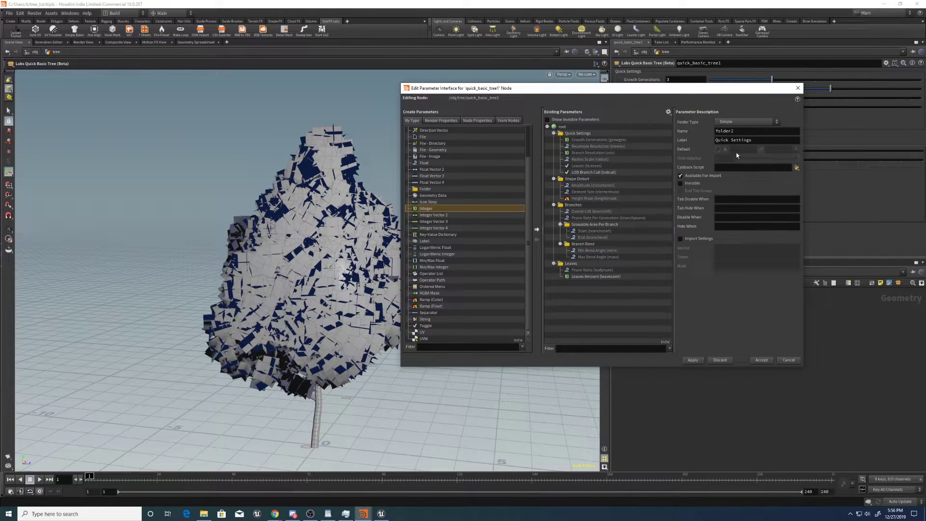
{"action": "left_click", "coordinate": [610, 276]}
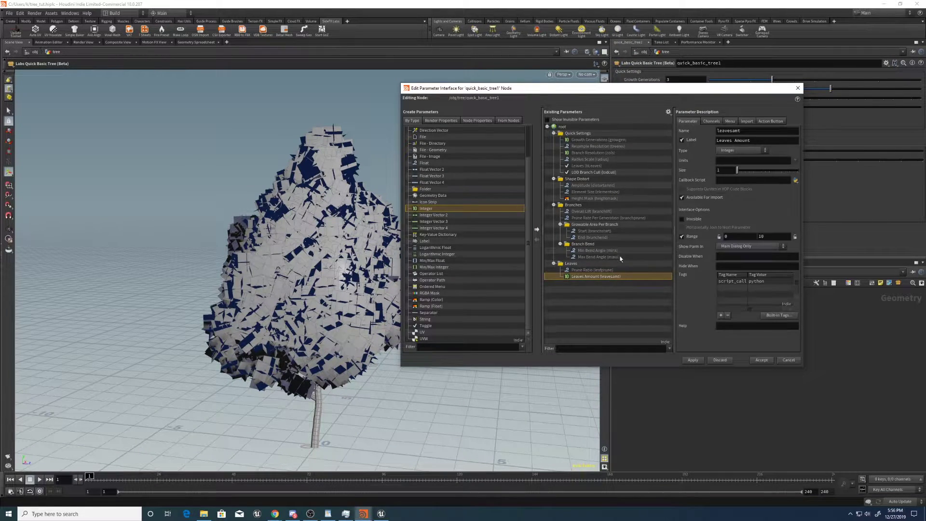
{"action": "left_click", "coordinate": [710, 122]}
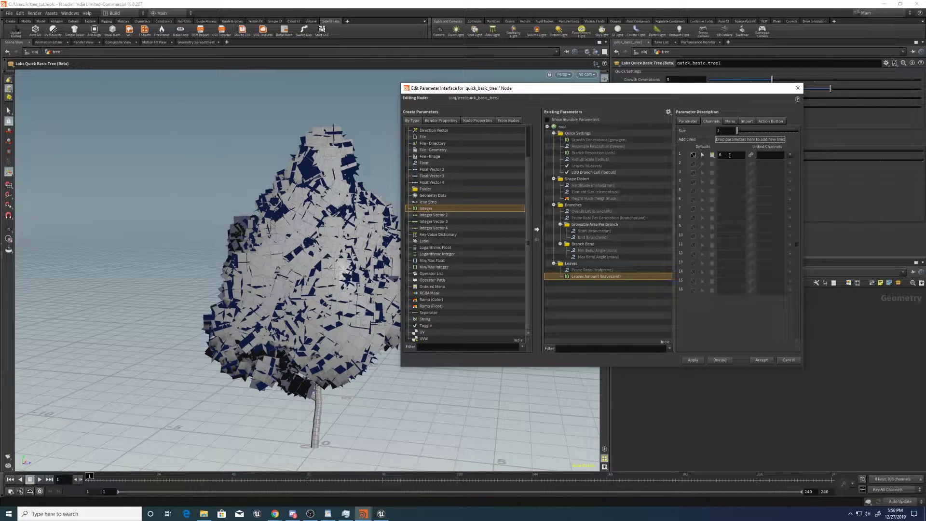
{"action": "left_click", "coordinate": [729, 155]}
{"action": "type", "text": "2000"}
{"action": "key", "text": "Return"}
{"action": "left_click", "coordinate": [688, 123]}
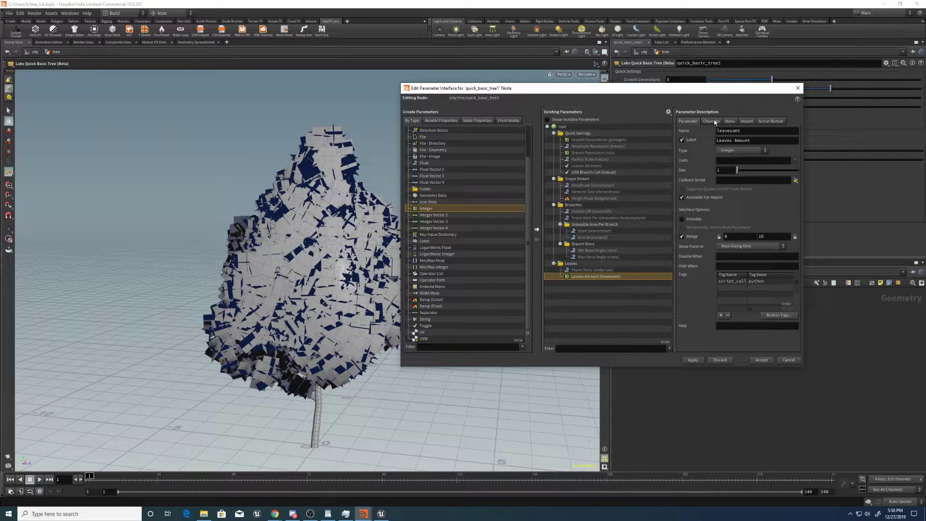
{"action": "left_click", "coordinate": [710, 122]}
{"action": "left_click_drag", "start_coordinate": [730, 155], "coordinate": [698, 162]}
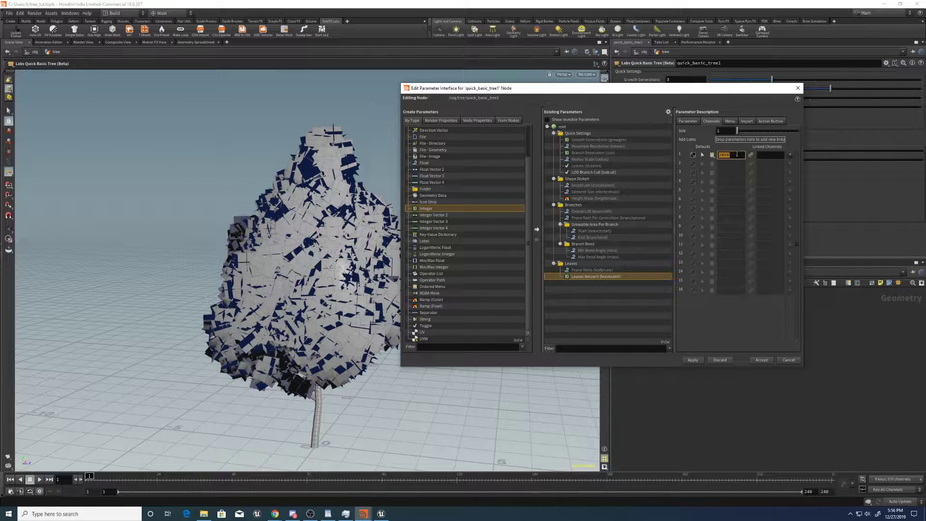
{"action": "left_click", "coordinate": [724, 155]}
{"action": "left_click", "coordinate": [695, 360]}
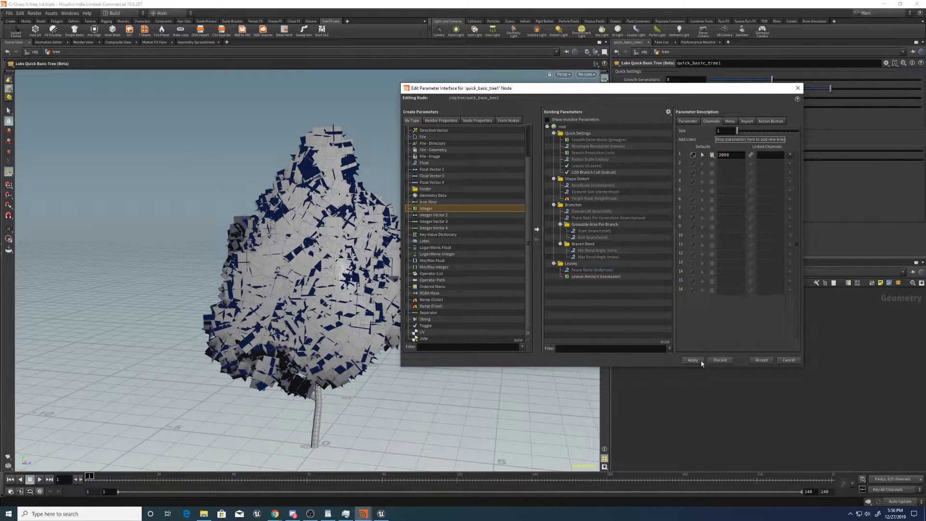
{"action": "left_click", "coordinate": [763, 361]}
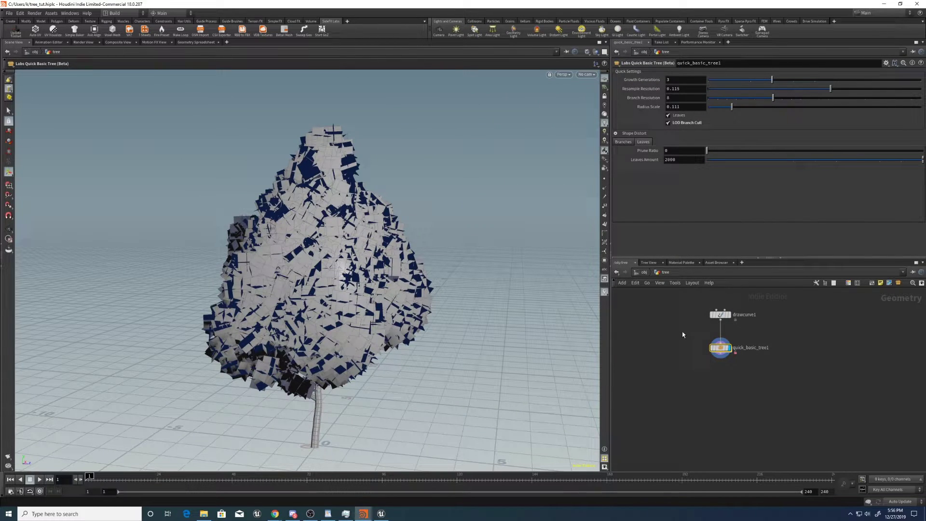
Set the upper limit of the Leaves Amount parameter's range to 10000 and accept the parameter interface changes
{"action": "key", "text": "Return"}
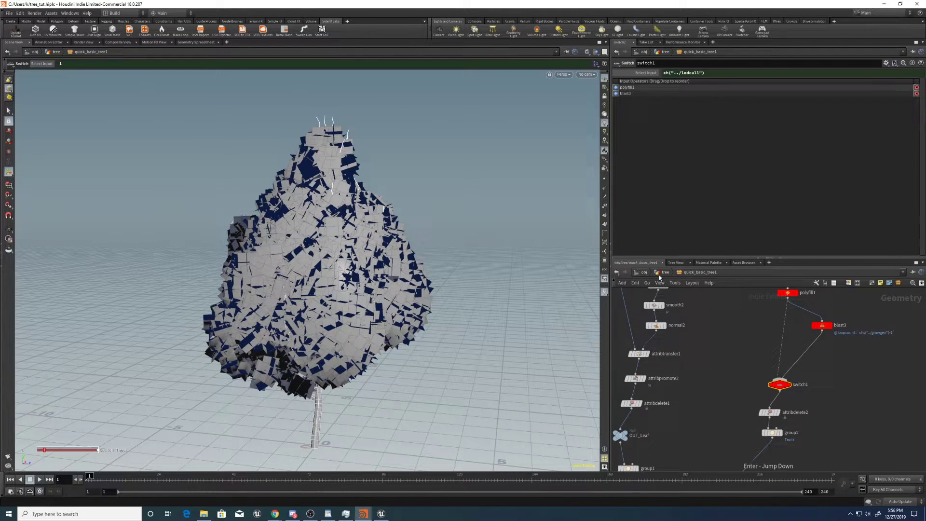
{"action": "left_click", "coordinate": [661, 273]}
{"action": "left_click", "coordinate": [885, 63]}
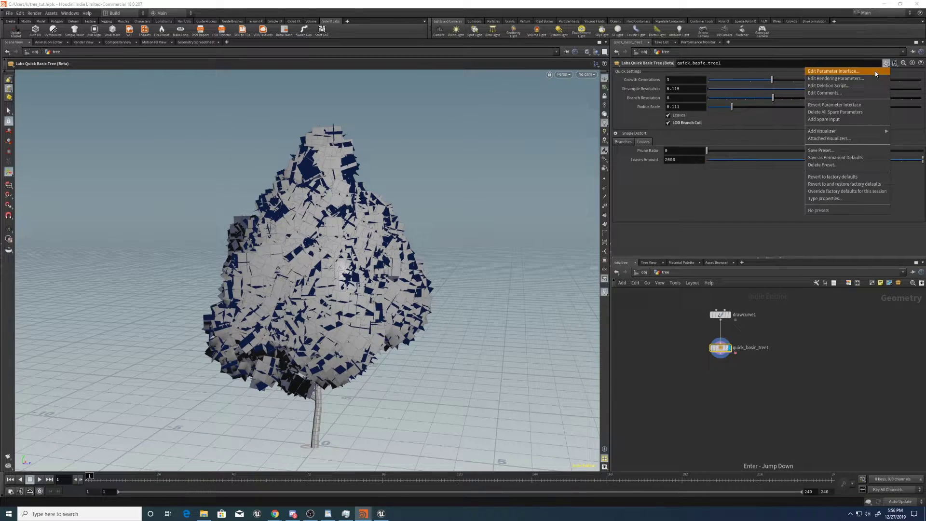
{"action": "left_click", "coordinate": [873, 72]}
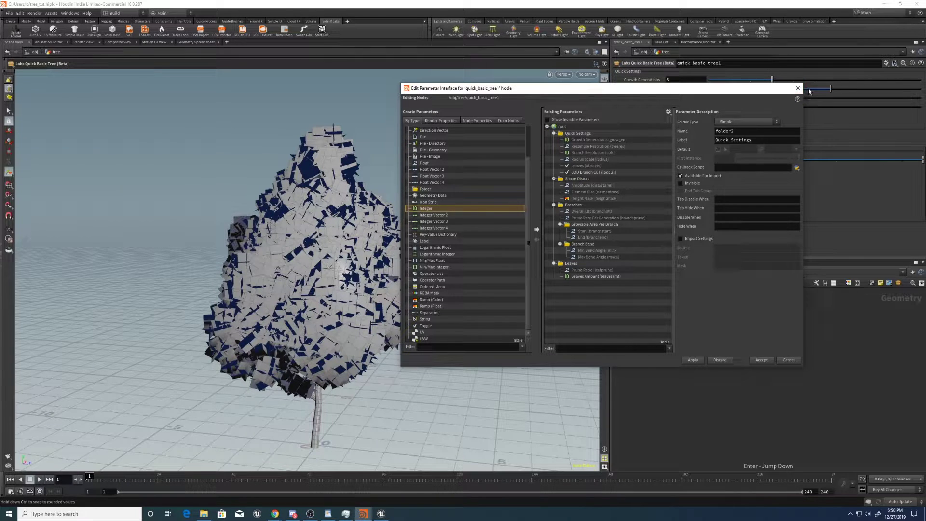
{"action": "left_click", "coordinate": [598, 276]}
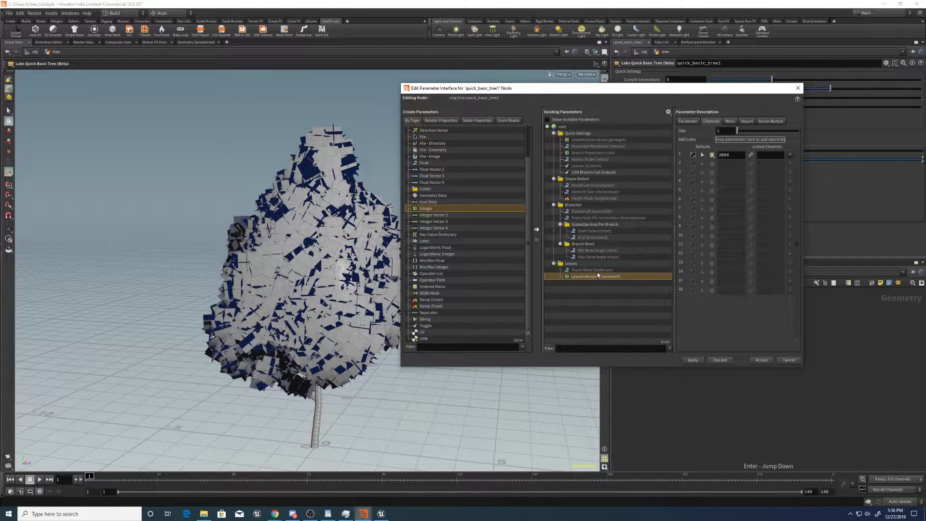
{"action": "left_click", "coordinate": [689, 121]}
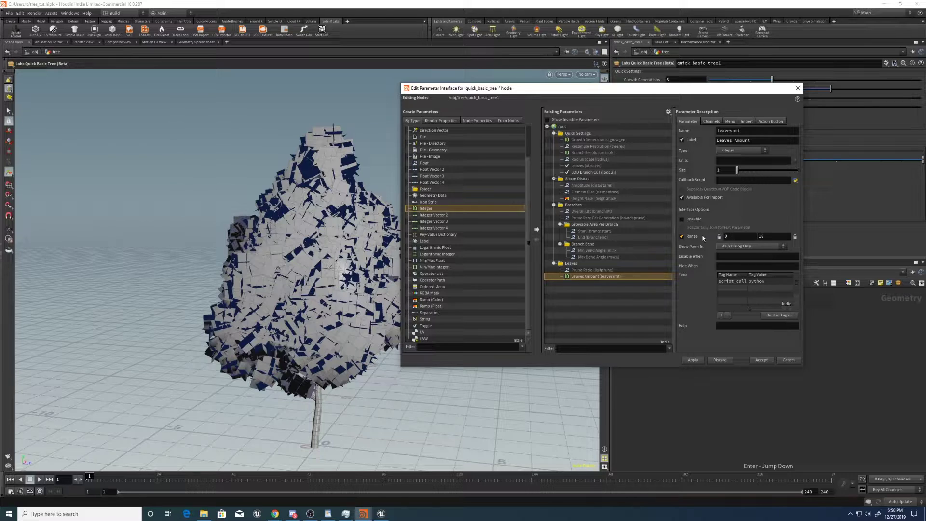
{"action": "left_click_drag", "start_coordinate": [768, 236], "coordinate": [695, 254]}
{"action": "key", "text": "BackSpace"}
{"action": "type", "text": "10000"}
{"action": "left_click", "coordinate": [693, 360]}
{"action": "left_click", "coordinate": [761, 360]}
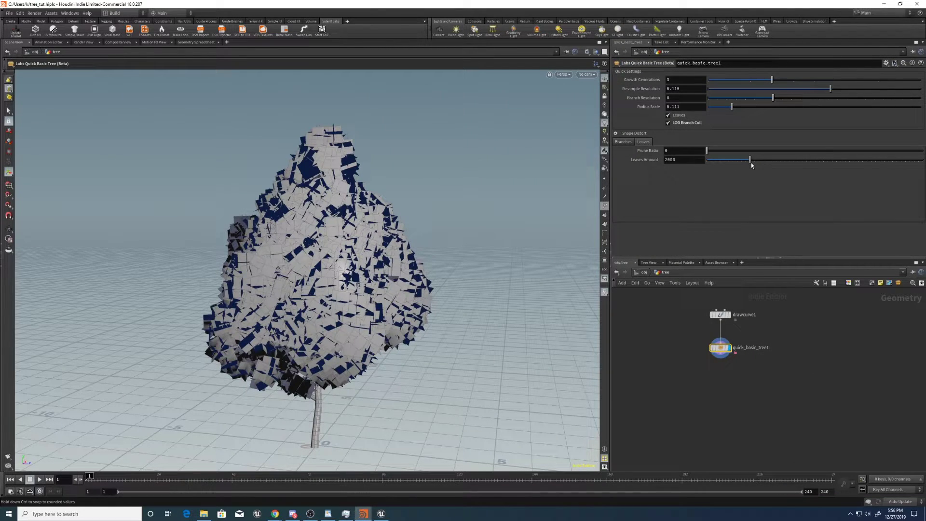
Copy the Leaves Amount parameter and paste it as a relative reference into Force Total Count of scatter1 inside the tree asset
{"action": "mouse_move", "coordinate": [750, 161]}
{"action": "left_mouse_down"}
{"action": "mouse_move", "coordinate": [781, 161]}
{"action": "mouse_move", "coordinate": [753, 162]}
{"action": "left_mouse_up"}
{"action": "right_click", "coordinate": [679, 159]}
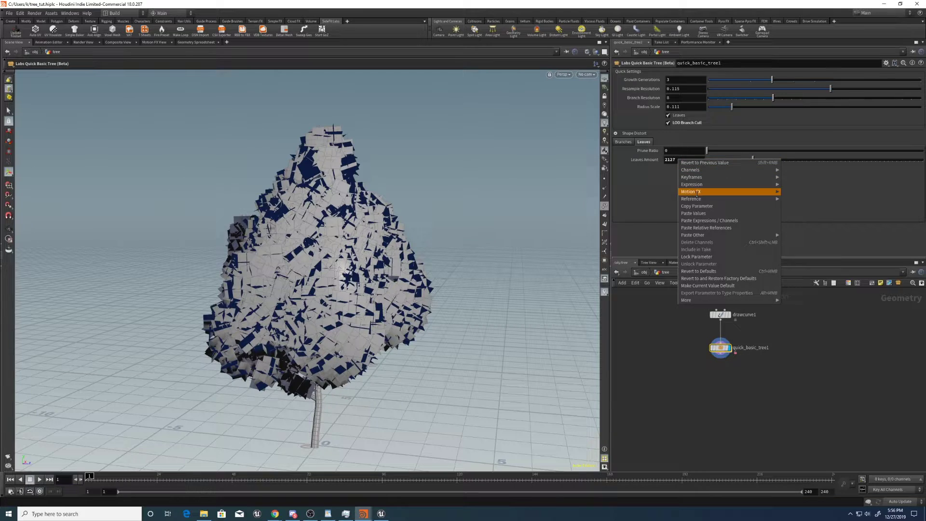
{"action": "left_click", "coordinate": [690, 208]}
{"action": "double_click", "coordinate": [722, 353]}
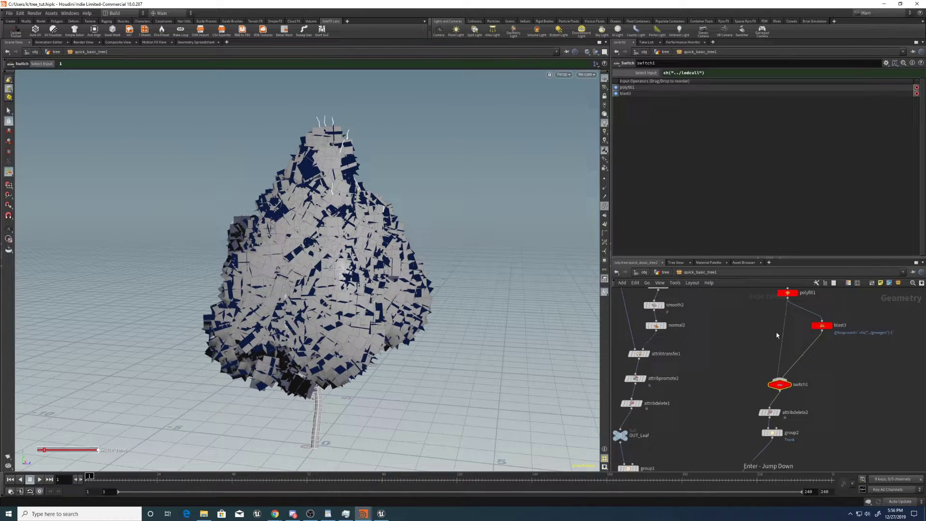
{"action": "scroll", "coordinate": [736, 415], "scroll_direction": "down", "scroll_amount": 3}
{"action": "scroll", "coordinate": [829, 364], "scroll_direction": "up", "scroll_amount": 3}
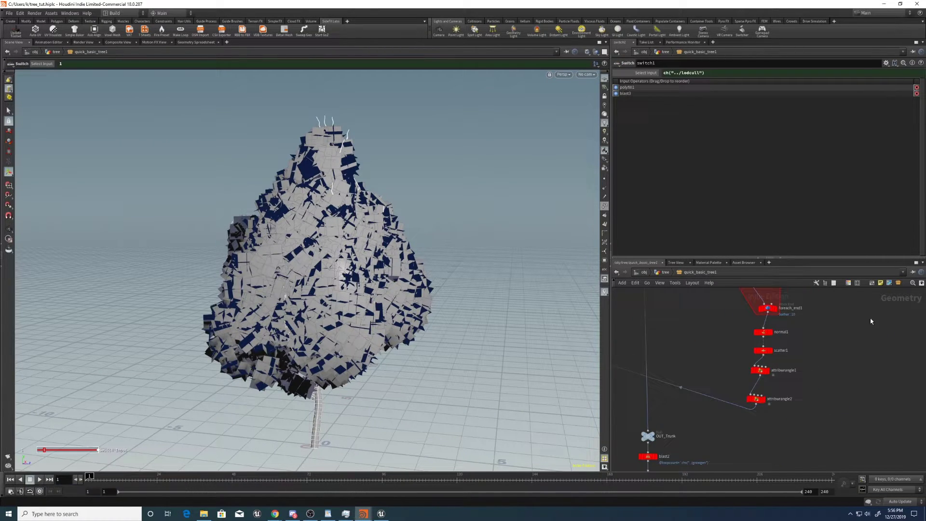
{"action": "left_click", "coordinate": [763, 350]}
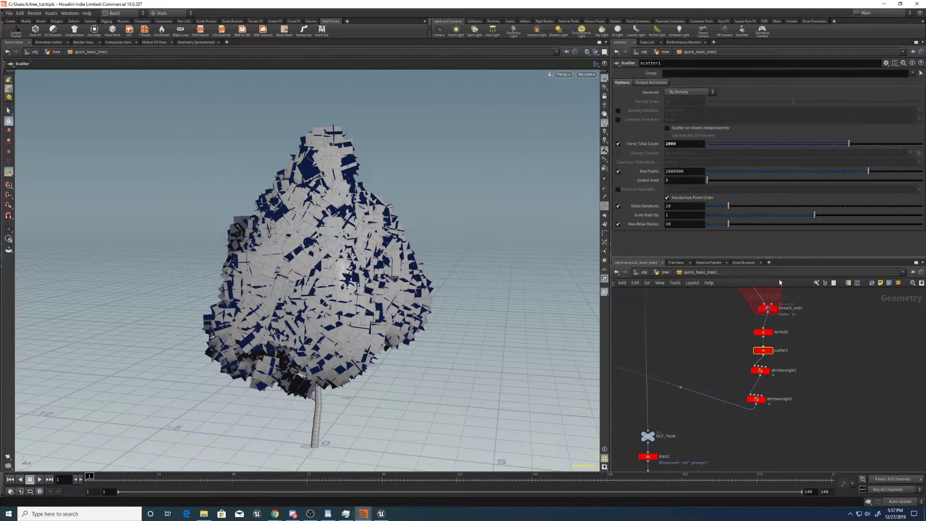
{"action": "right_click", "coordinate": [682, 144]}
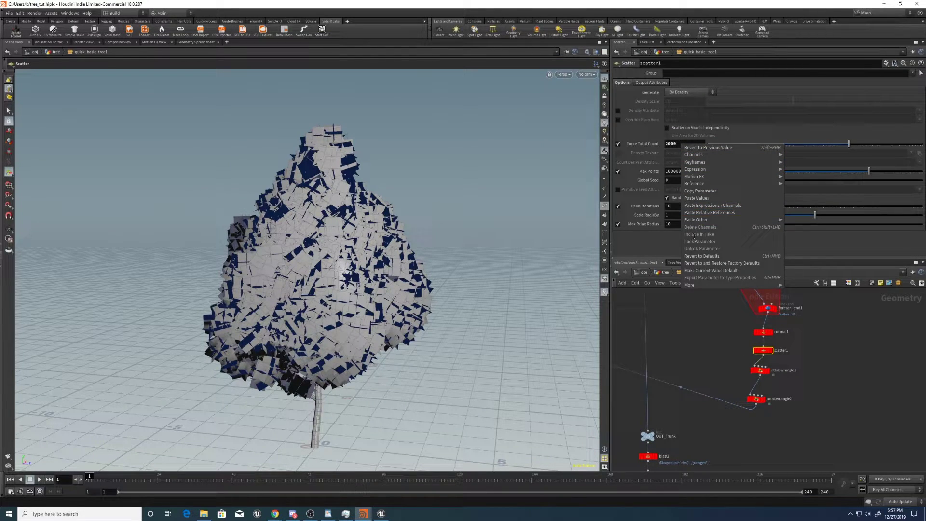
{"action": "left_click", "coordinate": [705, 212]}
Return to the tree network and lower quick_basic_tree1's Leaves Amount slightly to test the link
{"action": "middle_click_drag", "start_coordinate": [709, 341], "coordinate": [766, 317]}
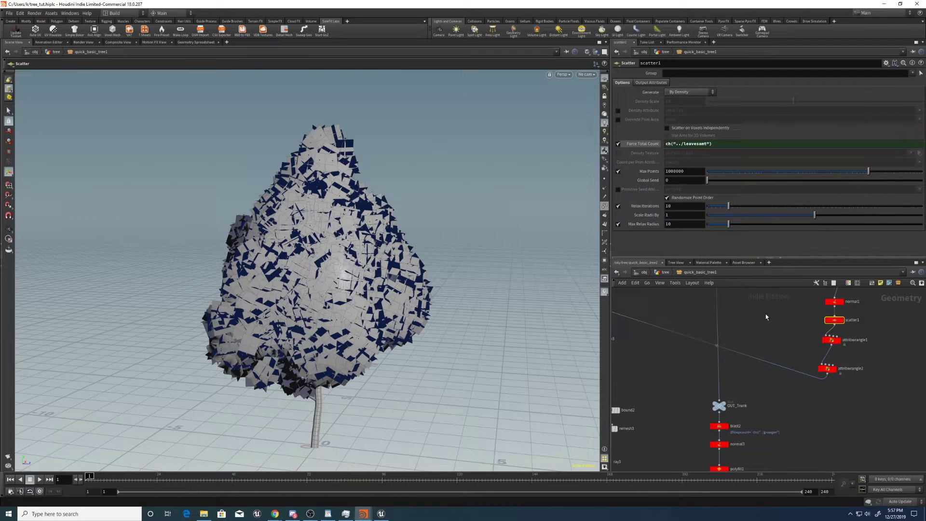
{"action": "left_click", "coordinate": [666, 271]}
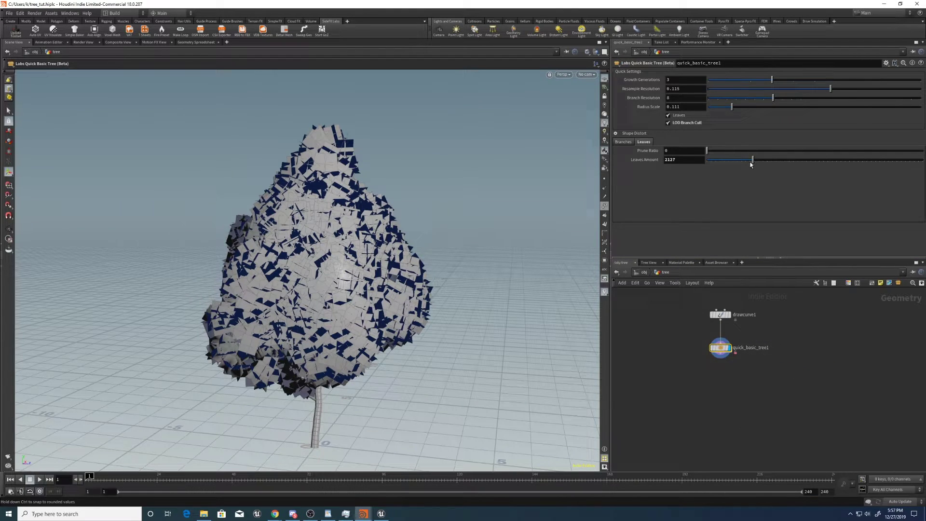
{"action": "mouse_move", "coordinate": [756, 159]}
{"action": "left_mouse_down"}
{"action": "mouse_move", "coordinate": [709, 162]}
{"action": "mouse_move", "coordinate": [750, 160]}
{"action": "left_mouse_up"}
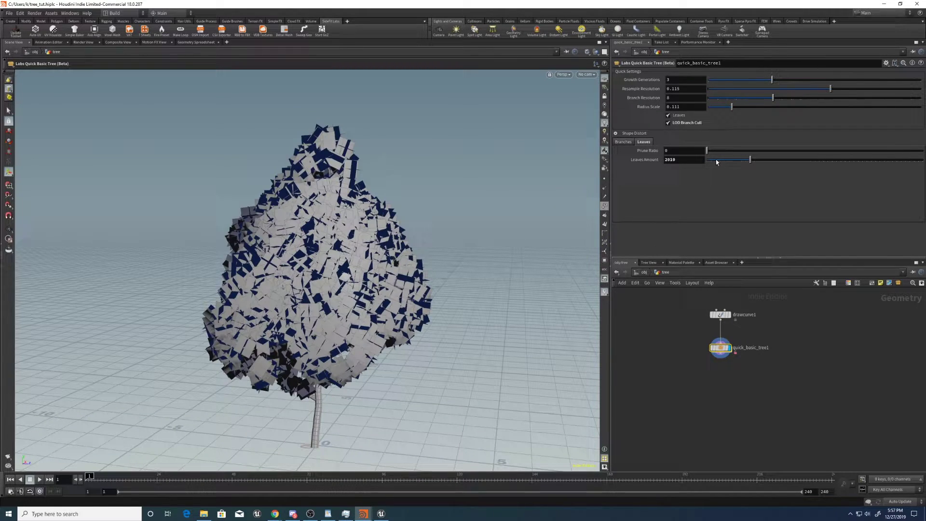
Test the Leaves toggle by switching it off and on, leave it on and turn off LOD Branch Cull
{"action": "left_click", "coordinate": [672, 116]}
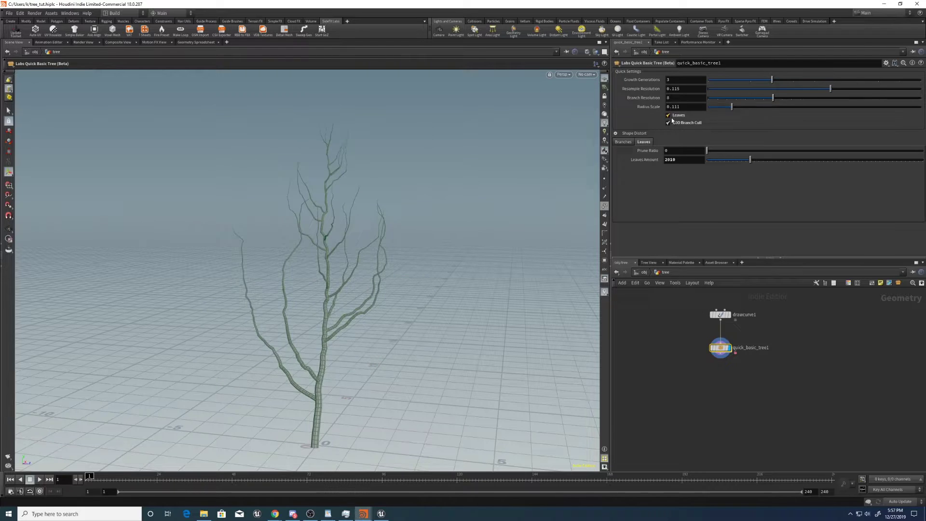
{"action": "left_click", "coordinate": [672, 116]}
{"action": "left_click", "coordinate": [673, 117]}
{"action": "left_click", "coordinate": [675, 118]}
{"action": "left_click", "coordinate": [676, 118]}
{"action": "left_click", "coordinate": [676, 119]}
{"action": "left_click", "coordinate": [676, 118]}
{"action": "left_click", "coordinate": [676, 123]}
{"action": "left_click", "coordinate": [673, 117]}
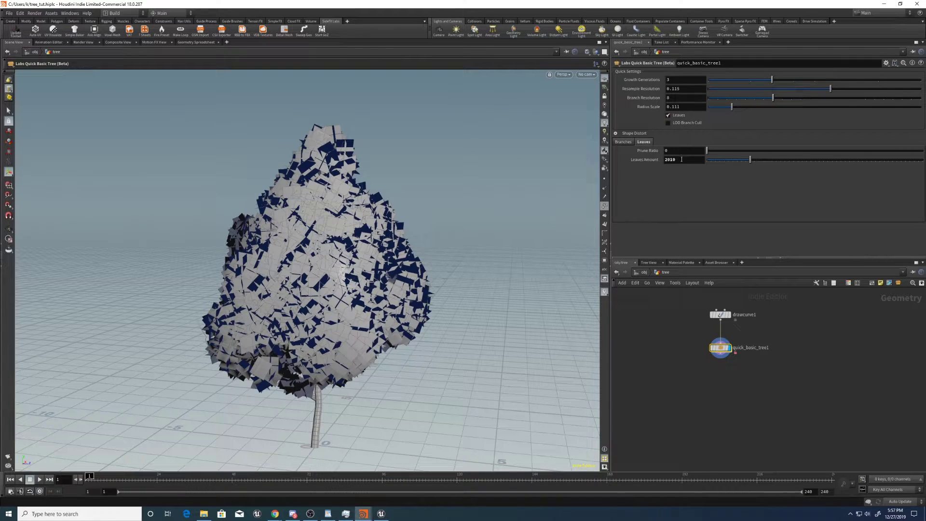
Set Leaves Amount on quick_basic_tree1 to 2000
{"action": "left_click_drag", "start_coordinate": [682, 160], "coordinate": [601, 168]}
{"action": "type", "text": "2000"}
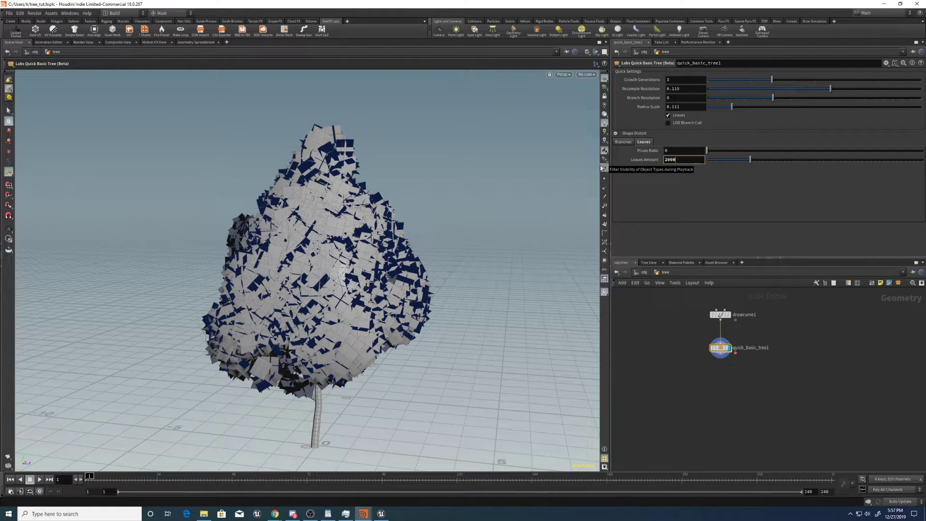
{"action": "key", "text": "Return"}
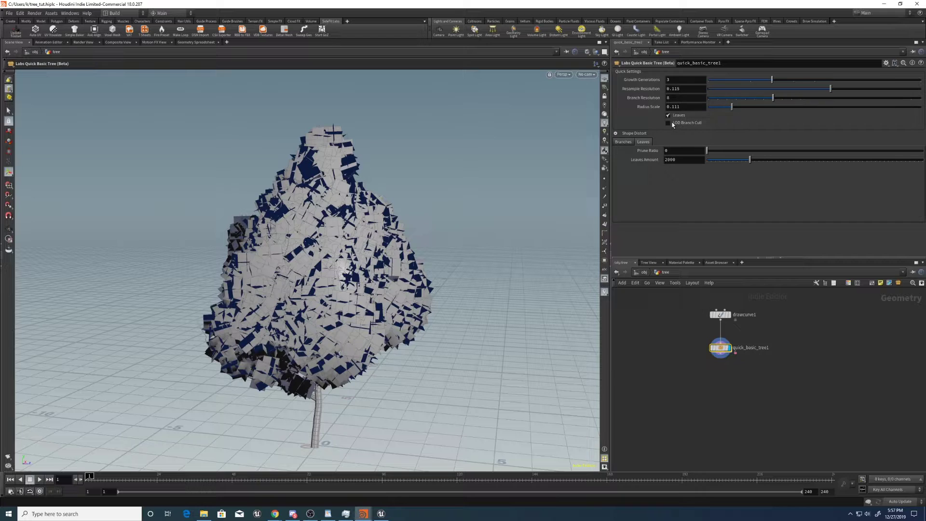
Show the Branches parameters and rename the quick_basic_tree1 node to LOD0
{"action": "left_click", "coordinate": [624, 142]}
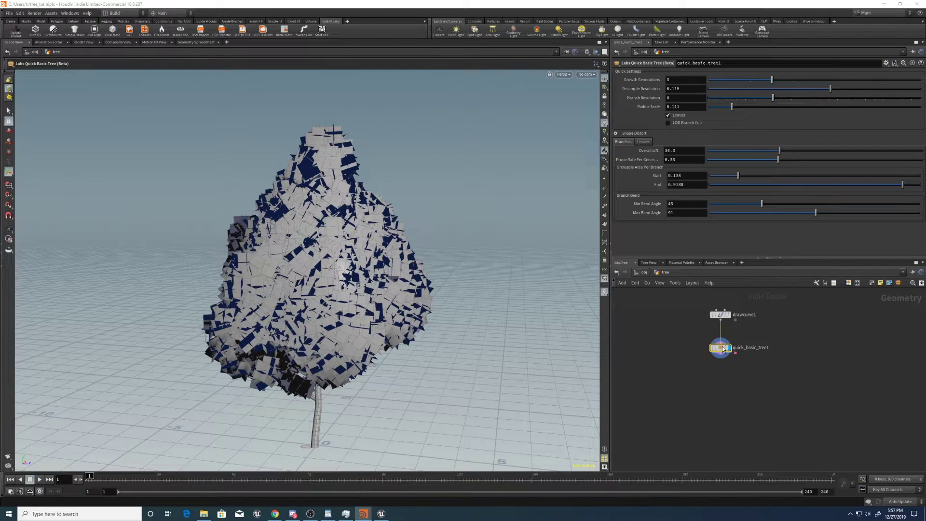
{"action": "middle_click_drag", "start_coordinate": [670, 343], "coordinate": [653, 350]}
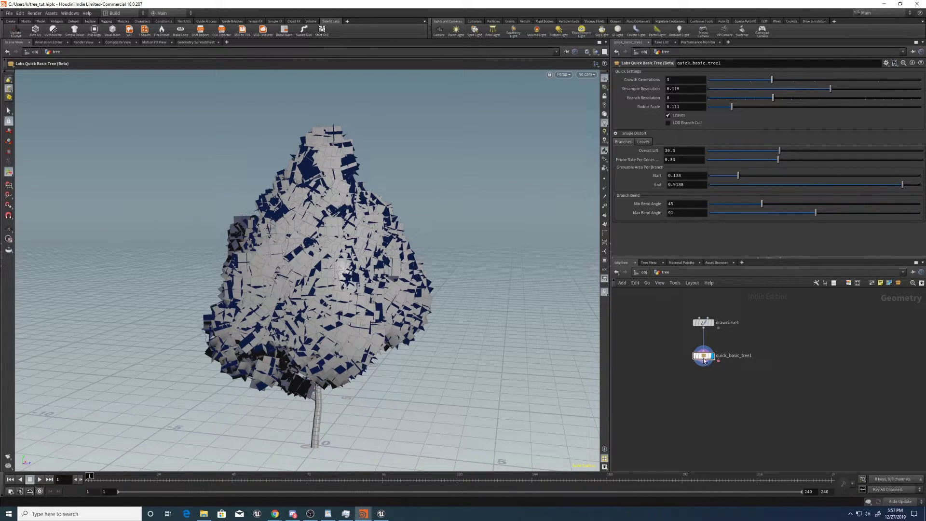
{"action": "double_click", "coordinate": [733, 356]}
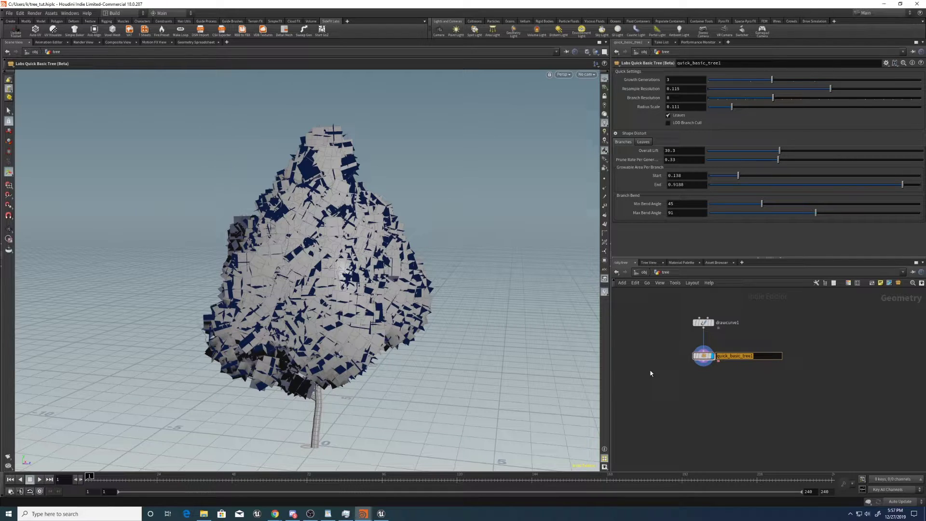
{"action": "type", "text": "LOD0"}
{"action": "key", "text": "Return"}
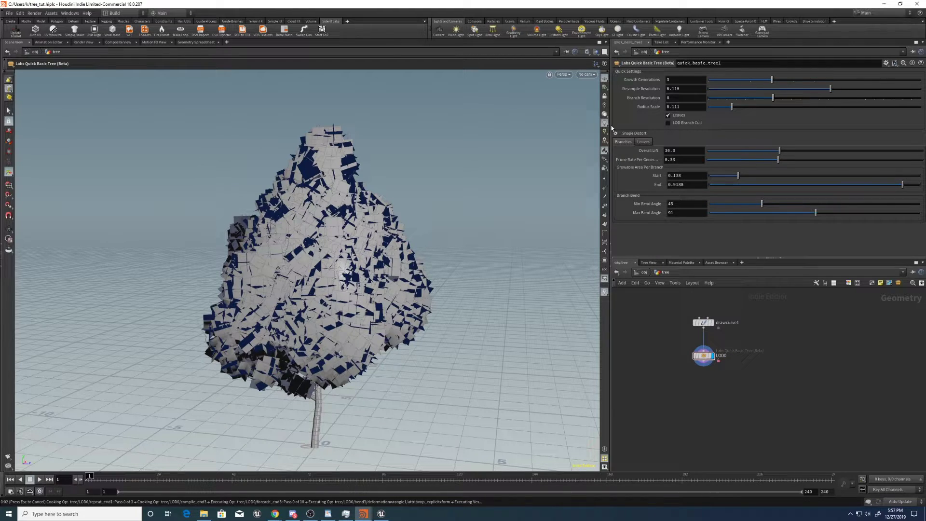
Save the scene file
{"action": "key", "text": "ctrl+s"}
{"action": "middle_click_drag", "start_coordinate": [690, 298], "coordinate": [677, 293]}
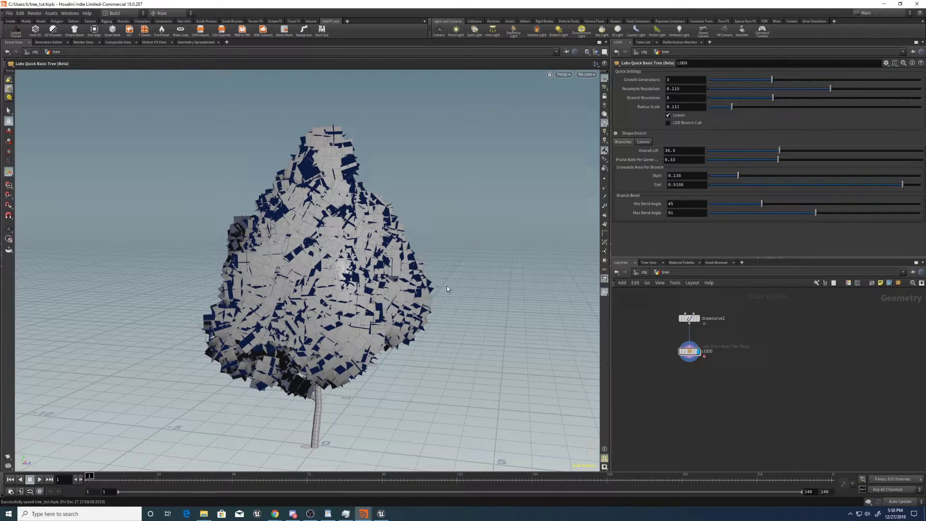
{"action": "left_click_drag", "start_coordinate": [447, 289], "coordinate": [412, 305]}
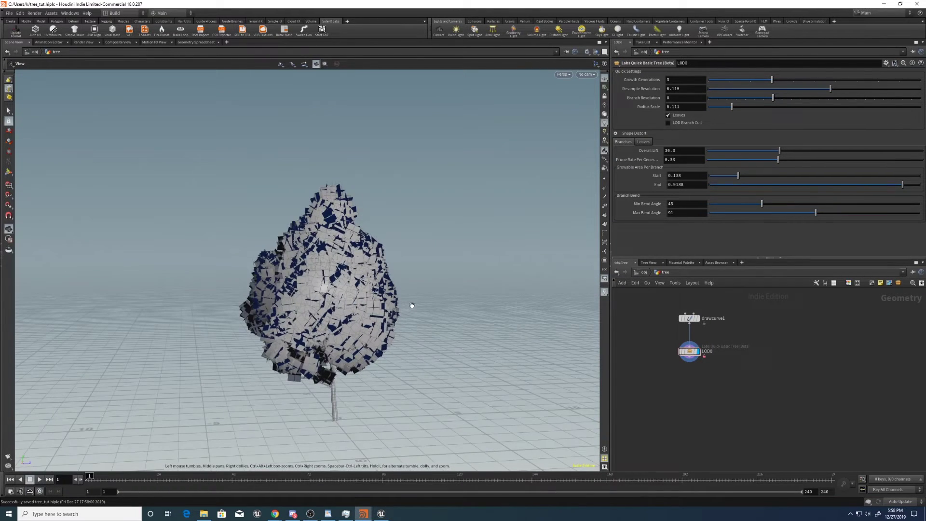
Remove the existing stroke from drawcurve1 and draw a new bent, upward guide curve on the XY plane
{"action": "left_click", "coordinate": [689, 317]}
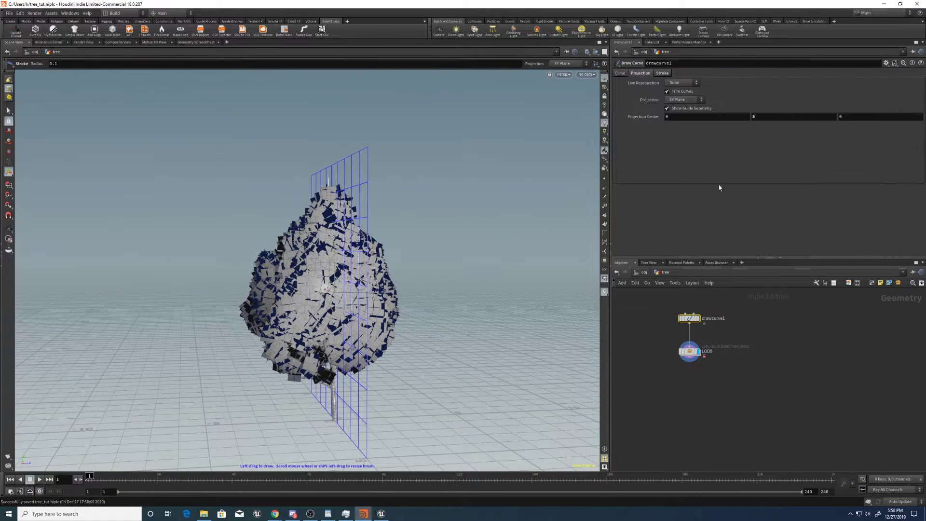
{"action": "left_click", "coordinate": [663, 73]}
{"action": "left_click", "coordinate": [758, 82]}
{"action": "left_click_drag", "start_coordinate": [354, 311], "coordinate": [439, 316], "text": "alt"}
{"action": "middle_click_drag", "start_coordinate": [440, 316], "coordinate": [471, 272], "text": "alt"}
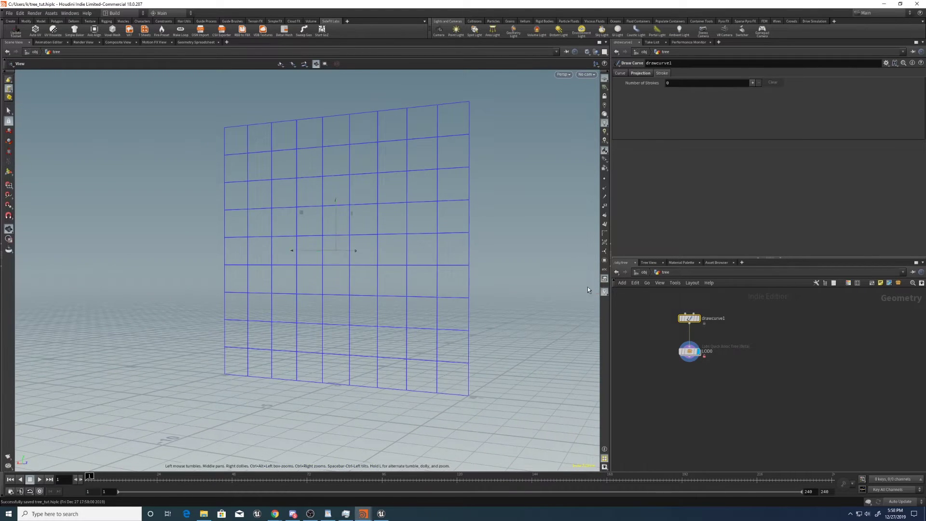
{"action": "mouse_move", "coordinate": [285, 313]}
{"action": "left_mouse_down", "text": "alt"}
{"action": "mouse_move", "coordinate": [339, 339]}
{"action": "mouse_move", "coordinate": [332, 358]}
{"action": "left_mouse_up", "text": "alt"}
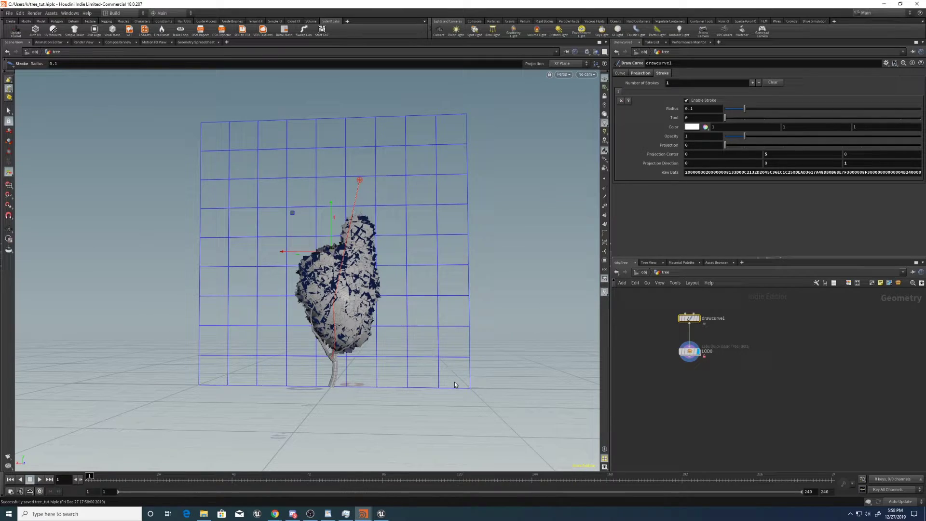
{"action": "key", "text": "Escape"}
{"action": "mouse_move", "coordinate": [415, 261]}
{"action": "left_mouse_down"}
{"action": "mouse_move", "coordinate": [87, 259]}
{"action": "mouse_move", "coordinate": [233, 277]}
{"action": "mouse_move", "coordinate": [436, 266]}
{"action": "mouse_move", "coordinate": [477, 224]}
{"action": "left_mouse_up"}
{"action": "key", "text": "Return"}
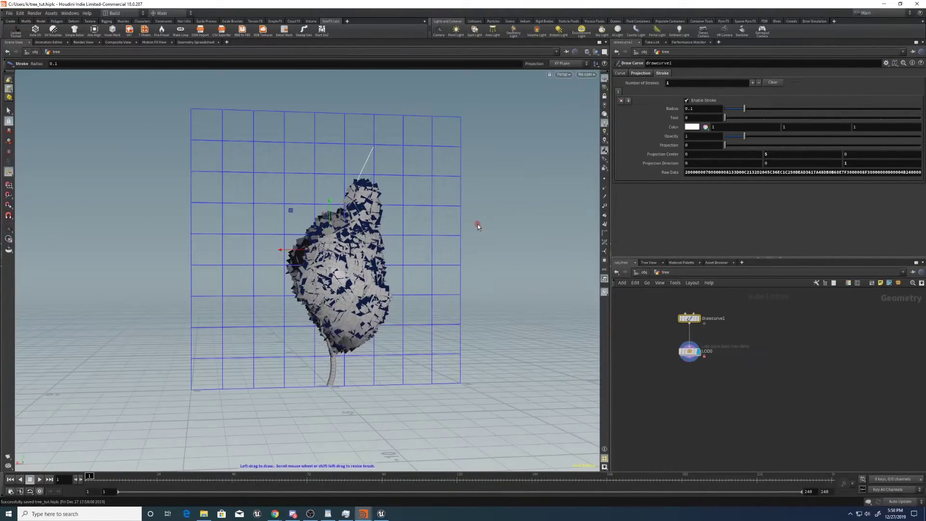
On LOD0, set the branches' Overall Lift to 13.6 and the growable area Start to 0.184
{"action": "left_click", "coordinate": [688, 351]}
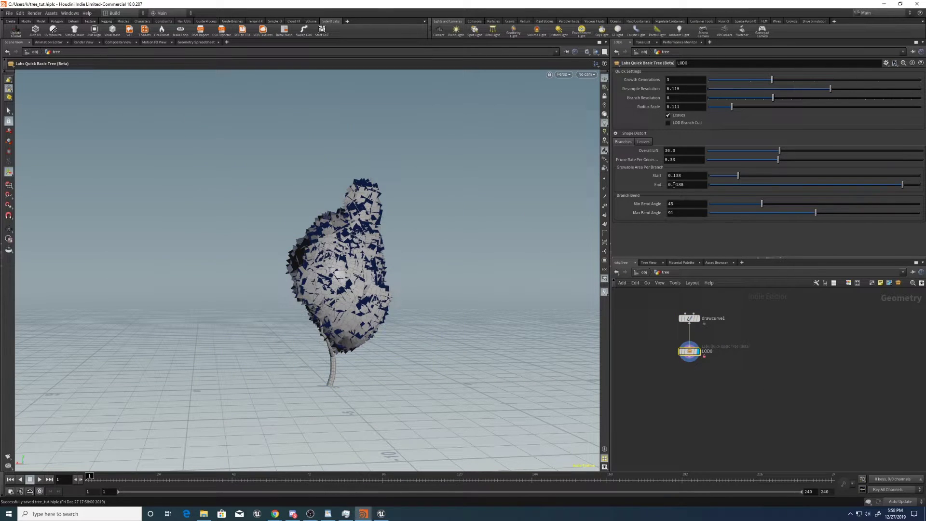
{"action": "left_click", "coordinate": [740, 151]}
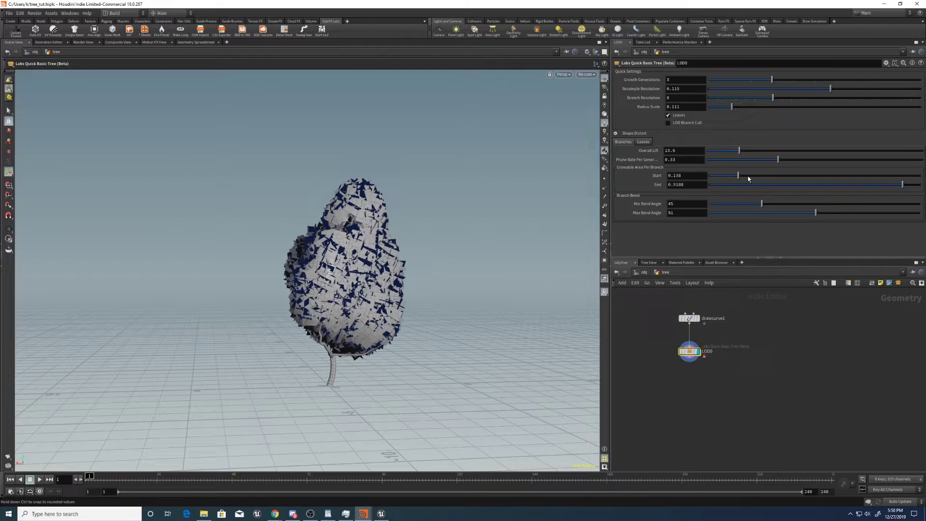
{"action": "left_click", "coordinate": [747, 179]}
{"action": "left_click_drag", "start_coordinate": [428, 276], "coordinate": [290, 275], "text": "alt"}
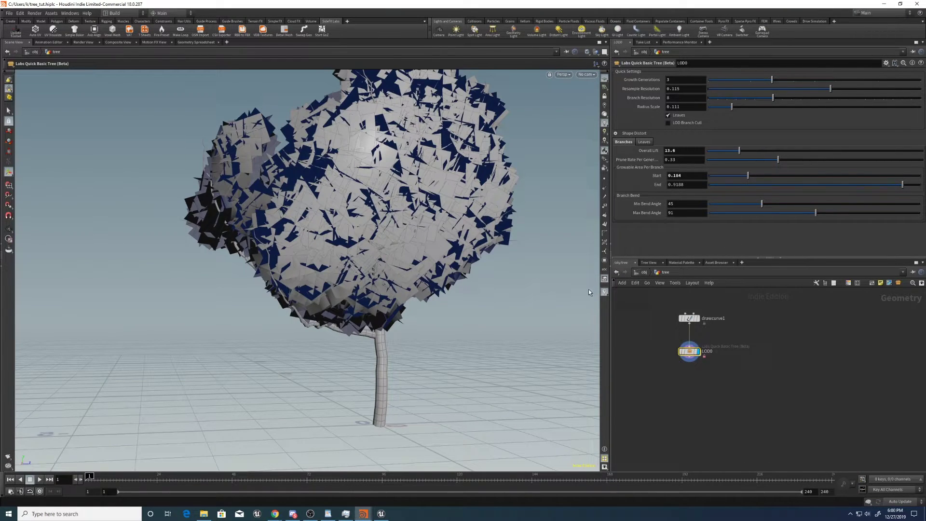
{"action": "key", "text": "Escape"}
{"action": "left_click_drag", "start_coordinate": [463, 220], "coordinate": [450, 295]}
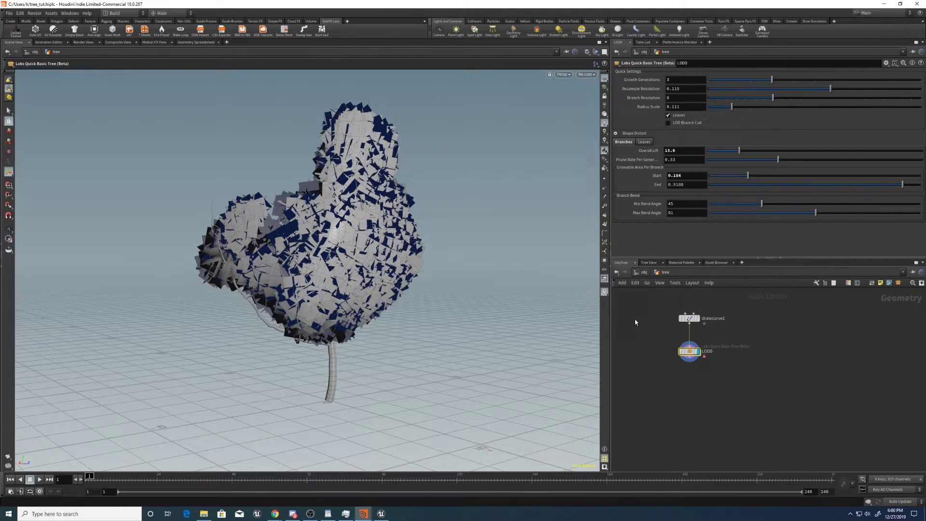
Add a float parameter named pscl, labelled Pscale, to LOD0's Leaves folder with a range of 0 to 2
{"action": "left_click", "coordinate": [643, 142]}
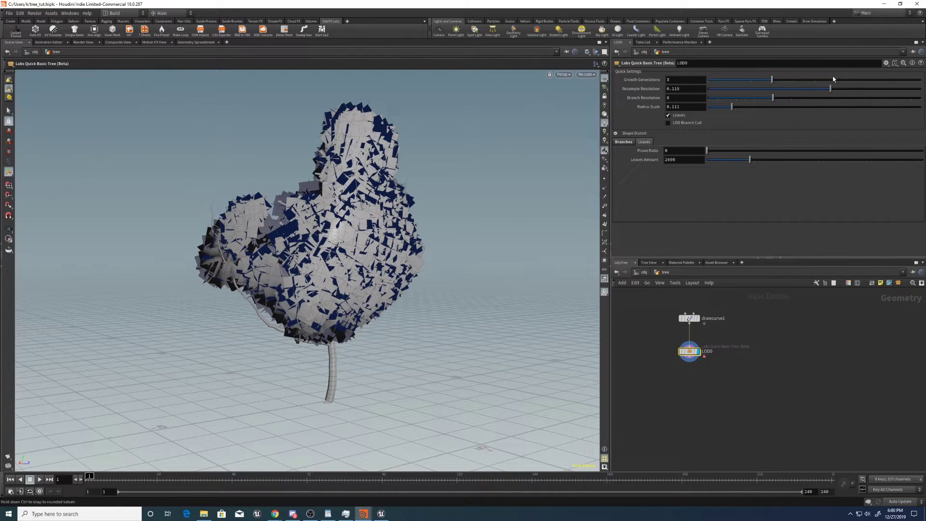
{"action": "left_click", "coordinate": [885, 64]}
{"action": "left_click", "coordinate": [849, 76]}
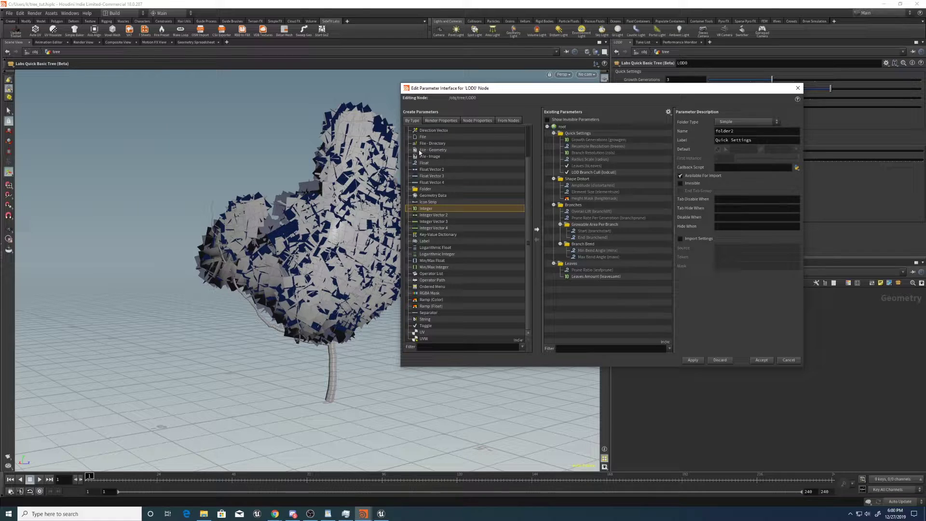
{"action": "left_click_drag", "start_coordinate": [423, 163], "coordinate": [560, 262]}
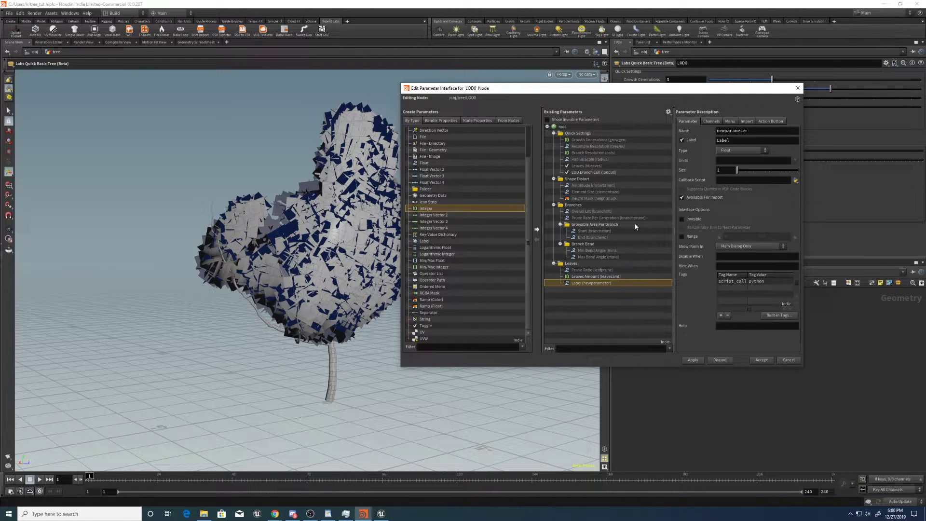
{"action": "double_click", "coordinate": [749, 129]}
{"action": "type", "text": "pscl"}
{"action": "key", "text": "Tab"}
{"action": "type", "text": "Pscale"}
{"action": "key", "text": "Return"}
{"action": "left_click", "coordinate": [681, 237]}
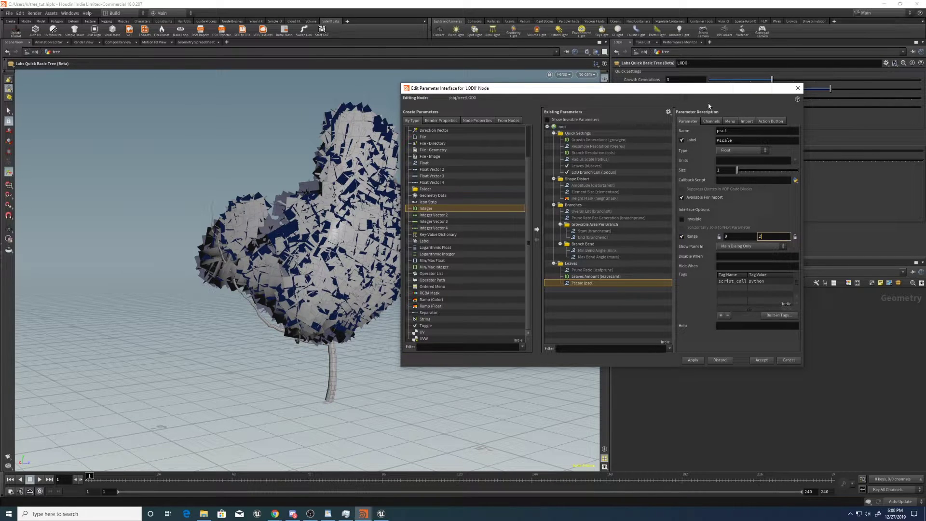
Give the new Pscale parameter a default of 0.5 and accept the interface changes
{"action": "left_click", "coordinate": [710, 121]}
{"action": "left_click", "coordinate": [720, 155]}
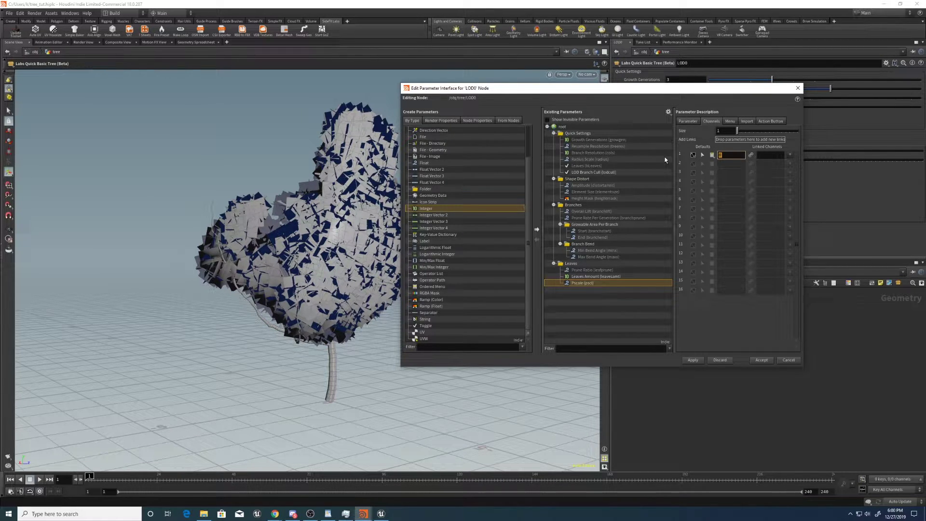
{"action": "type", "text": ".5"}
{"action": "key", "text": "Return"}
{"action": "left_click", "coordinate": [762, 361]}
Copy LOD0's Pscale parameter and rename the attribwrangle1 node inside LOD0 to pscale
{"action": "right_click", "coordinate": [670, 168]}
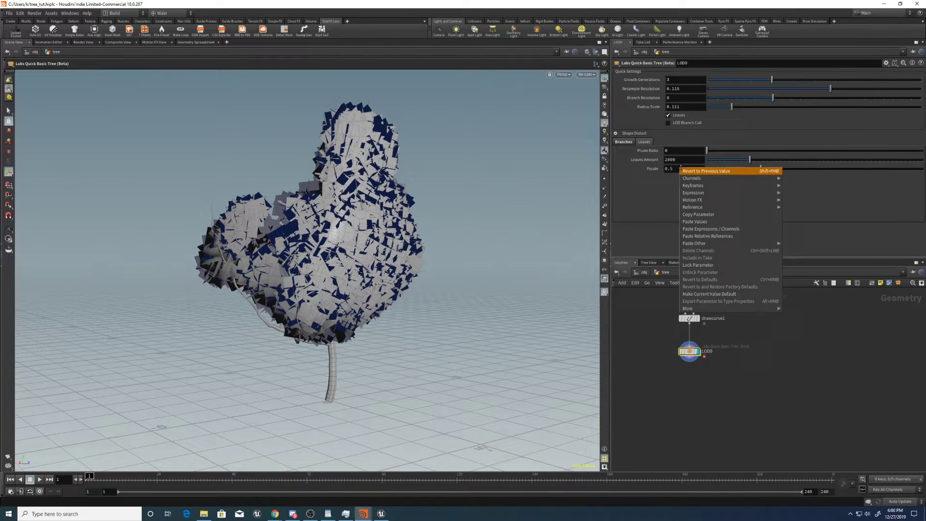
{"action": "left_click", "coordinate": [699, 217]}
{"action": "key", "text": "i"}
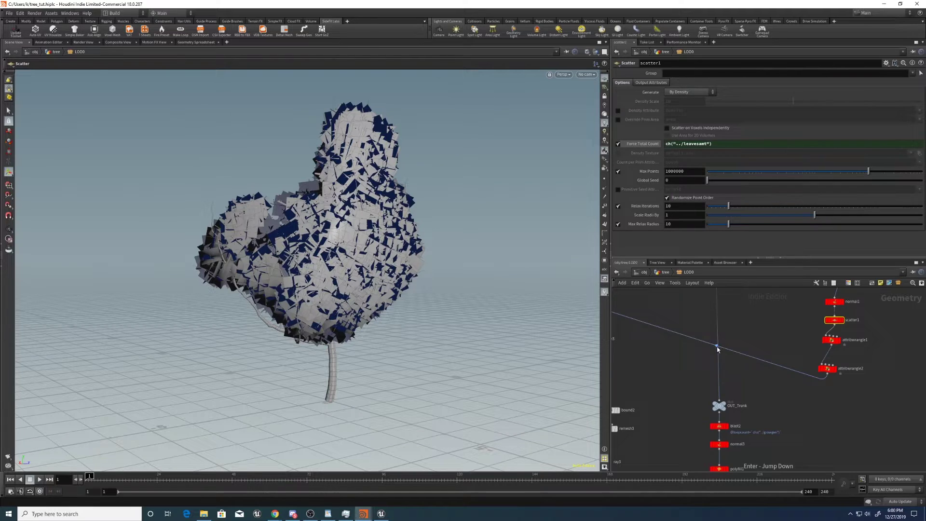
{"action": "middle_click_drag", "start_coordinate": [667, 384], "coordinate": [623, 406]}
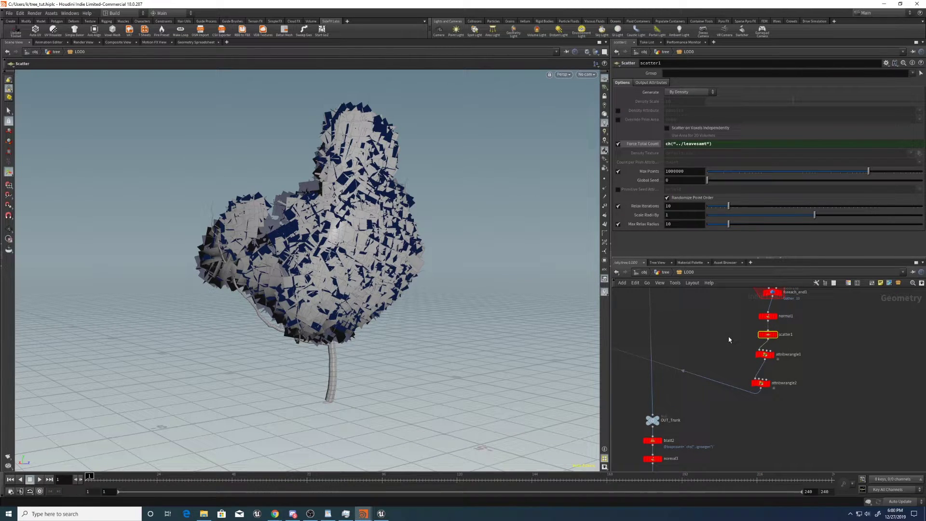
{"action": "key", "text": "Down"}
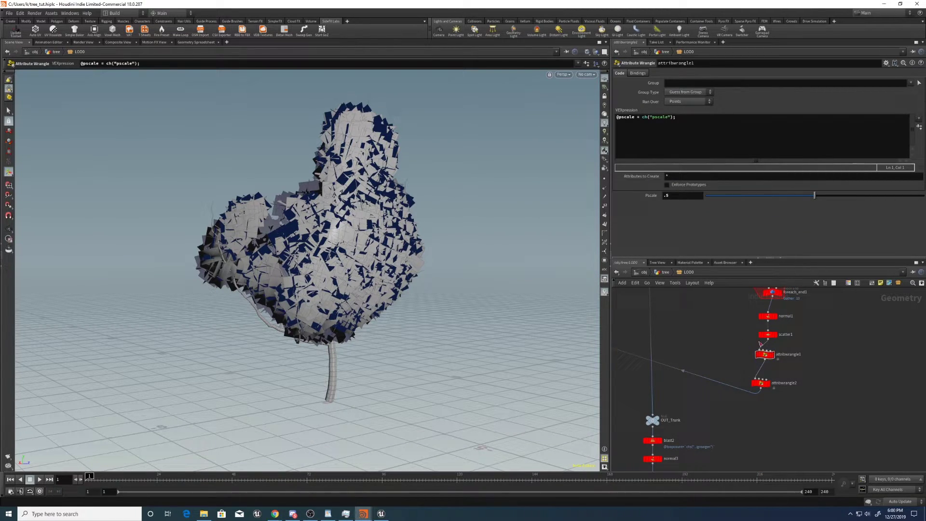
{"action": "key", "text": "F2"}
{"action": "type", "text": "pscale"}
{"action": "key", "text": "Return"}
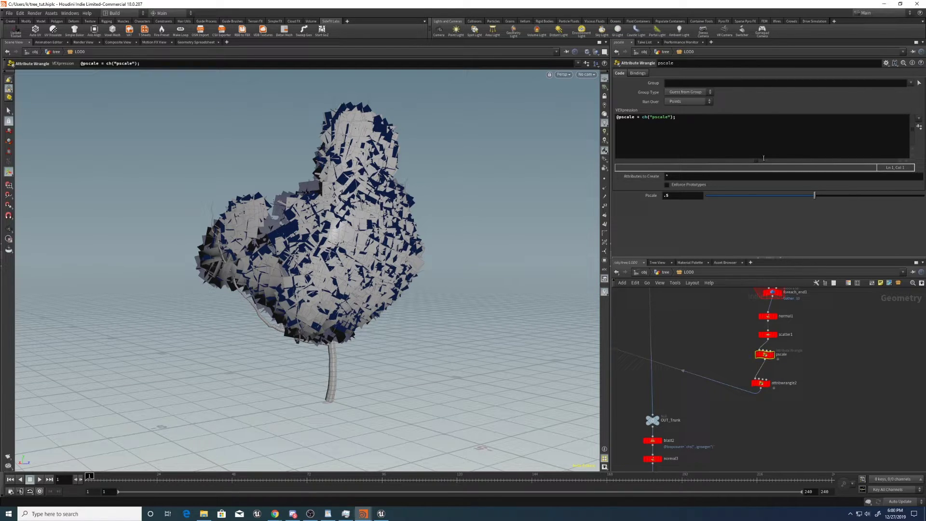
Link the pscale wrangle's Pscale to the copied parameter by relative reference and return to the tree network
{"action": "right_click", "coordinate": [678, 192]}
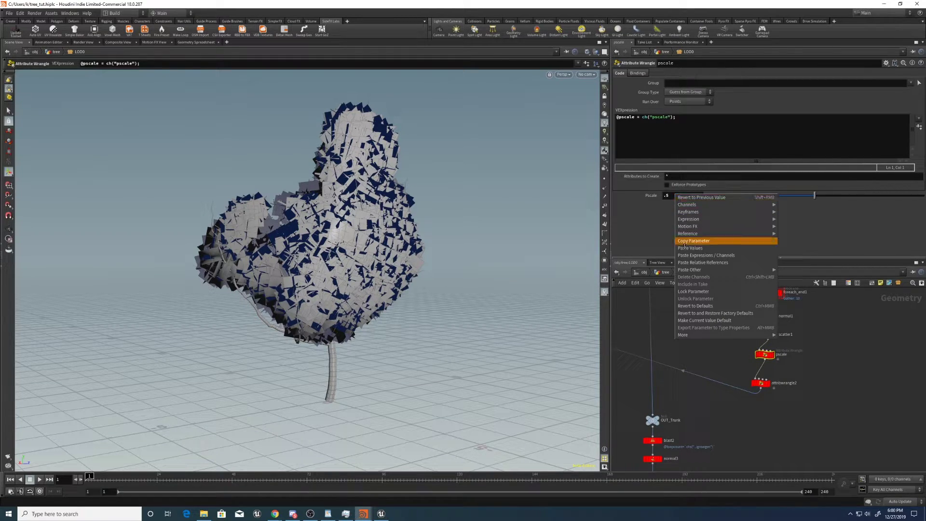
{"action": "left_click", "coordinate": [689, 269]}
{"action": "left_click", "coordinate": [665, 272]}
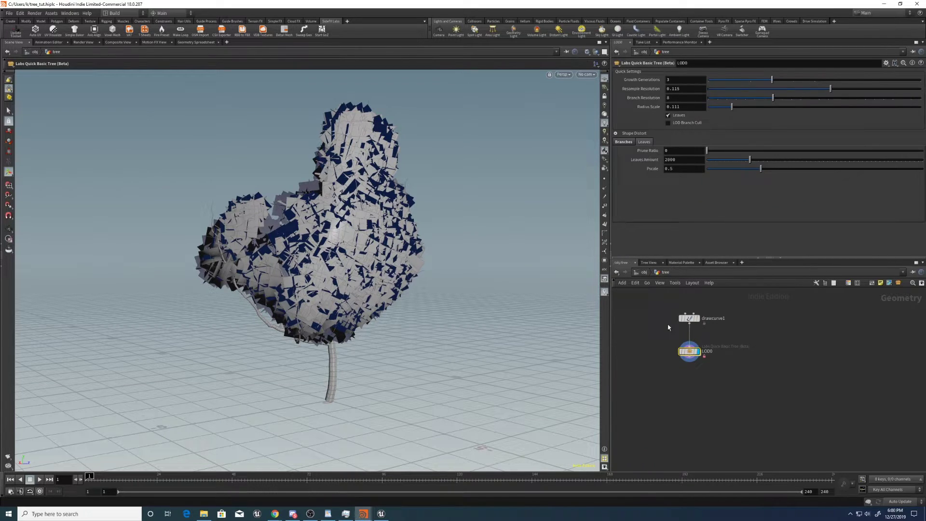
Lower LOD0's Pscale to 0.422 and check the branches by switching Leaves off and back on
{"action": "mouse_move", "coordinate": [760, 170]}
{"action": "left_mouse_down"}
{"action": "mouse_move", "coordinate": [741, 171]}
{"action": "mouse_move", "coordinate": [771, 169]}
{"action": "mouse_move", "coordinate": [758, 173]}
{"action": "left_mouse_up"}
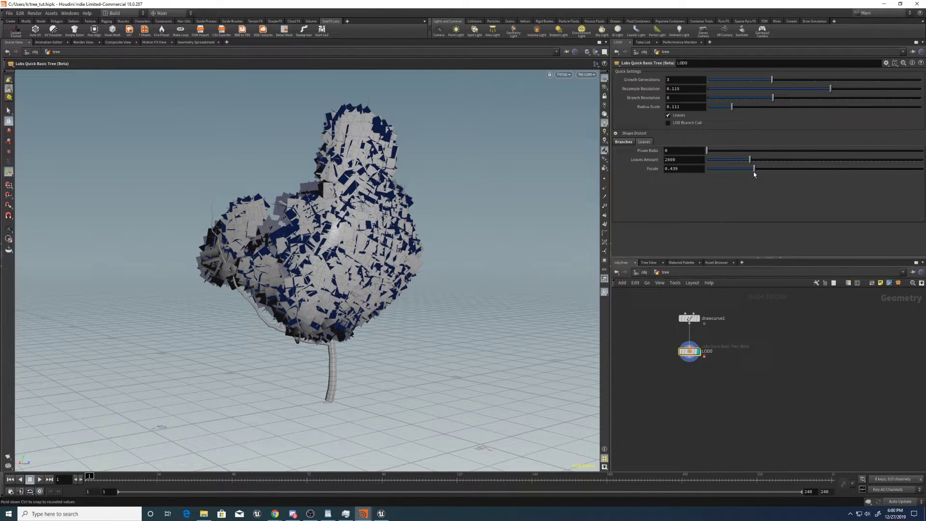
{"action": "left_click", "coordinate": [677, 116]}
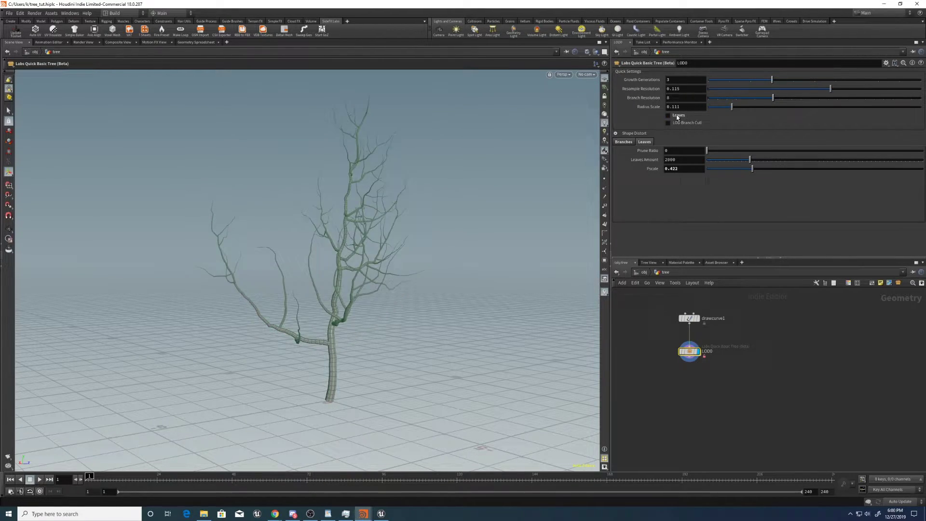
{"action": "left_click", "coordinate": [677, 116]}
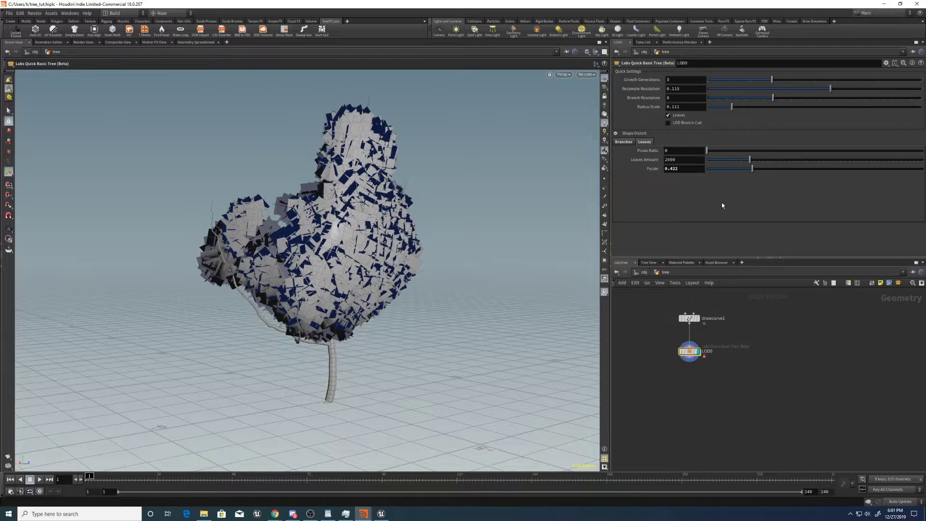
Create a reference copy of LOD0 and place it beside the original in the network
{"action": "right_click", "coordinate": [695, 350]}
{"action": "mouse_move", "coordinate": [709, 362]}
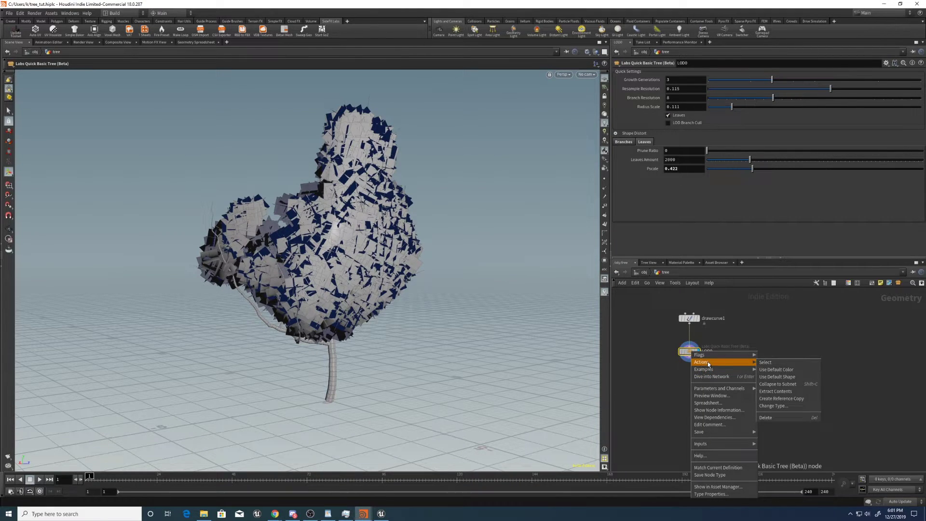
{"action": "left_click", "coordinate": [766, 399]}
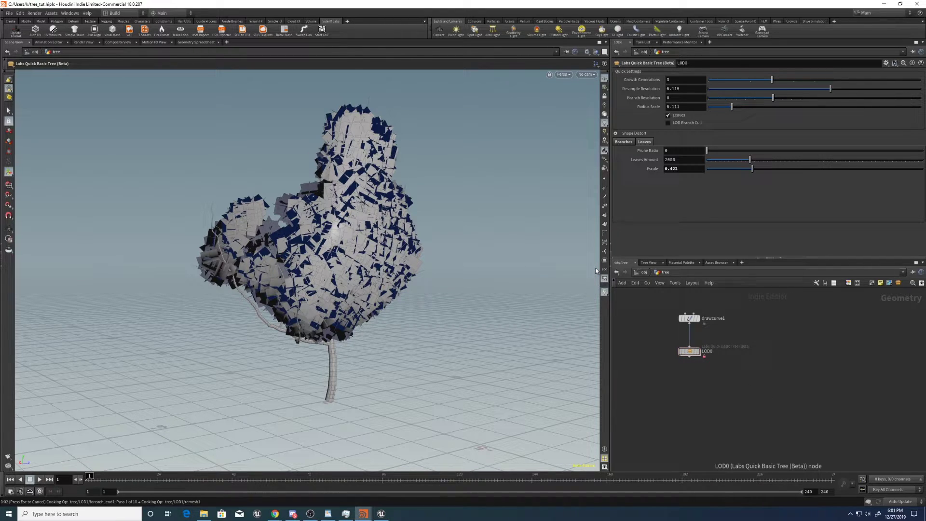
{"action": "left_click", "coordinate": [730, 372]}
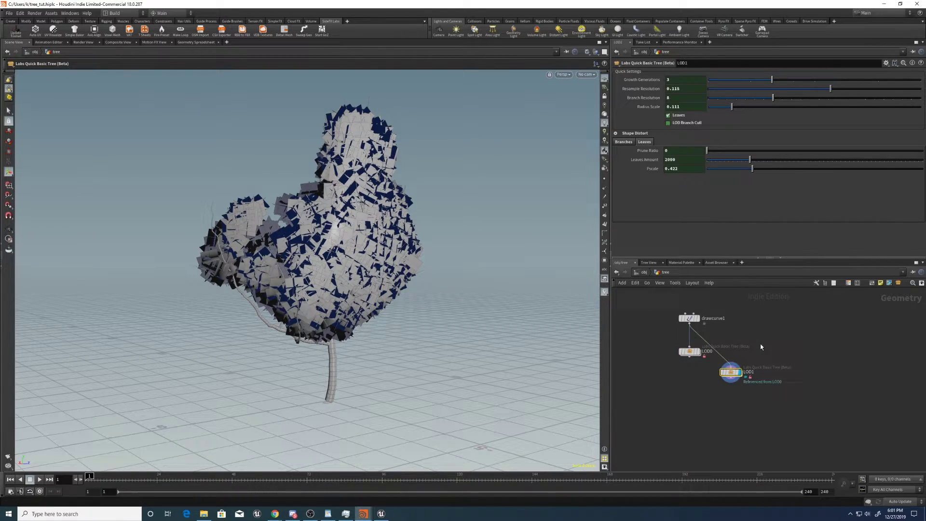
{"action": "left_click_drag", "start_coordinate": [730, 375], "coordinate": [752, 358]}
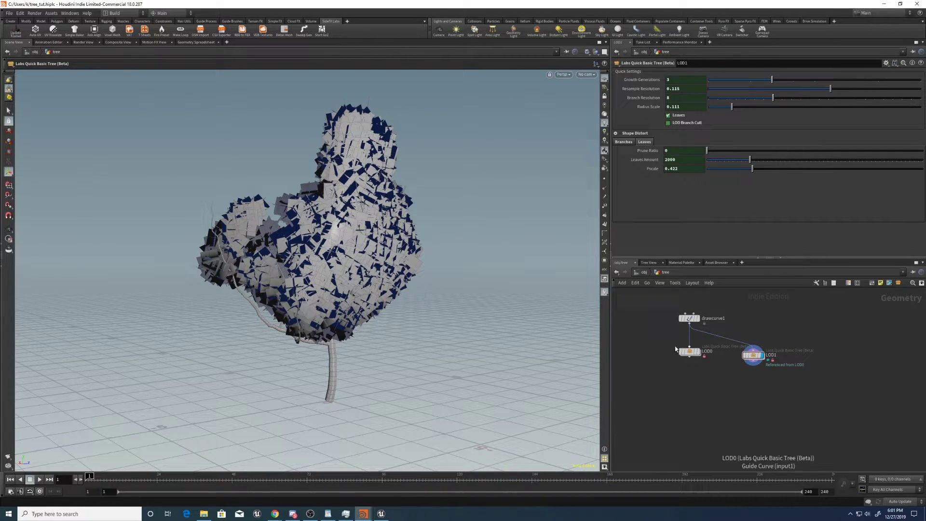
Delete the channel reference on LOD1's LOD Branch Cull and turn that option on
{"action": "middle_click_drag", "start_coordinate": [676, 342], "coordinate": [670, 338]}
{"action": "mouse_move", "coordinate": [650, 332]}
{"action": "left_mouse_down"}
{"action": "mouse_move", "coordinate": [697, 365]}
{"action": "mouse_move", "coordinate": [656, 351]}
{"action": "left_mouse_up"}
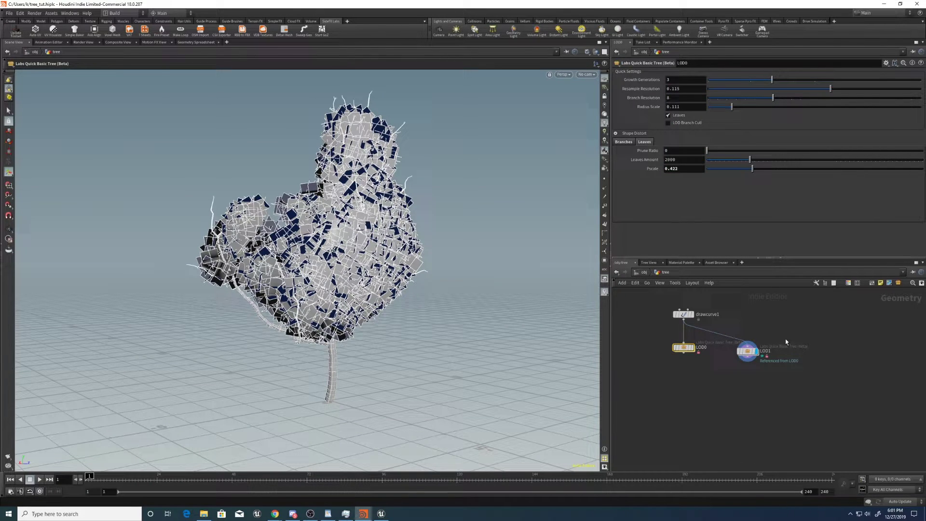
{"action": "left_click", "coordinate": [747, 350]}
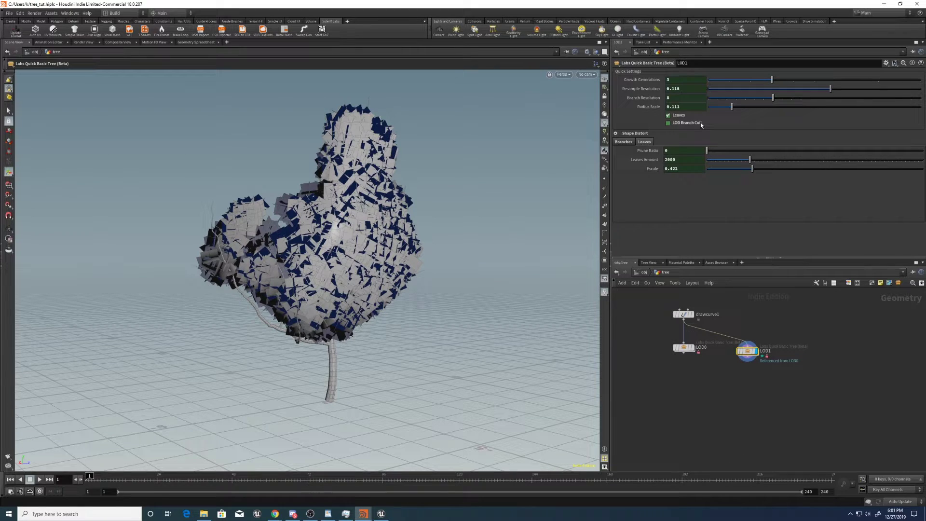
{"action": "right_click", "coordinate": [678, 123]}
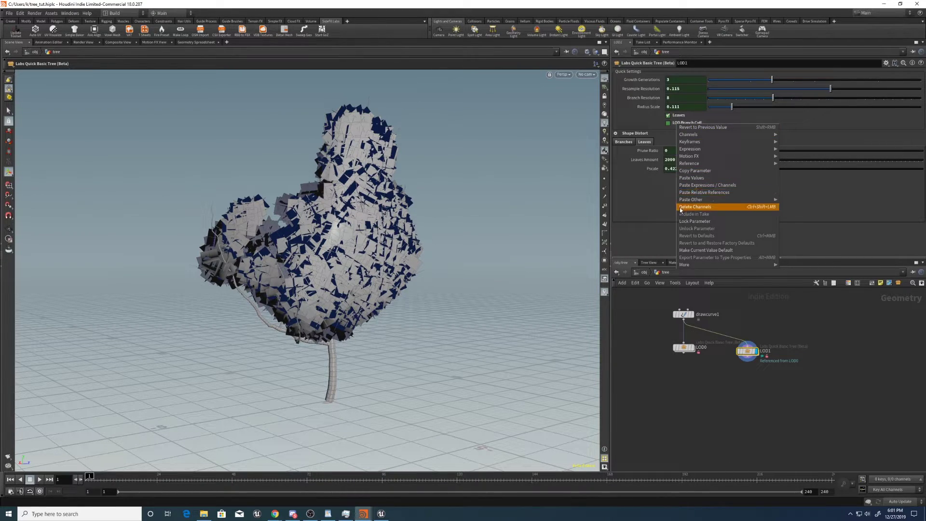
{"action": "left_click", "coordinate": [679, 207]}
{"action": "left_click", "coordinate": [683, 123]}
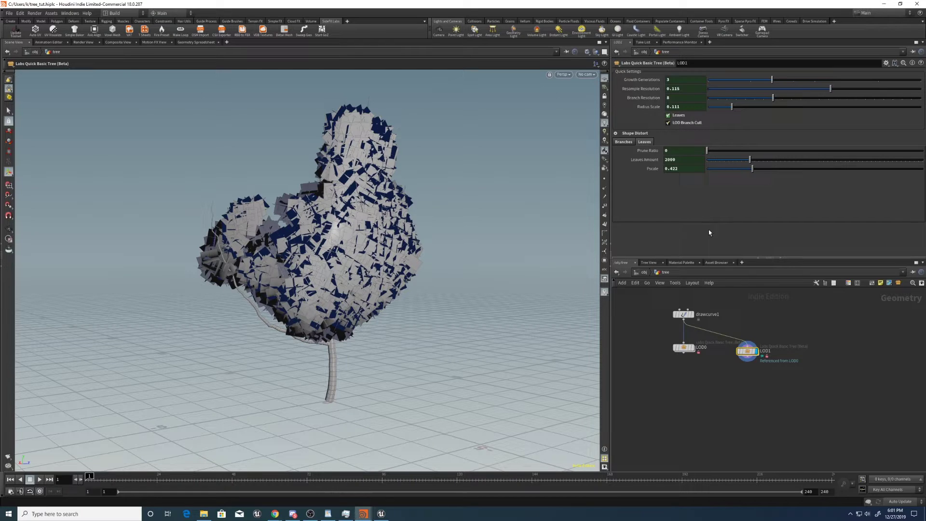
Compare the geometry information of LOD1 with that of LOD0
{"action": "middle_click", "coordinate": [747, 351]}
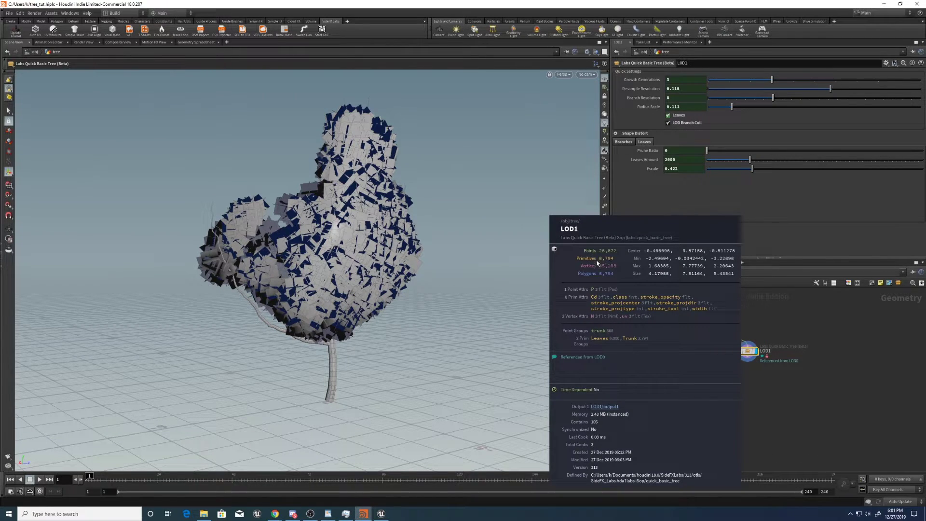
{"action": "middle_click", "coordinate": [676, 348]}
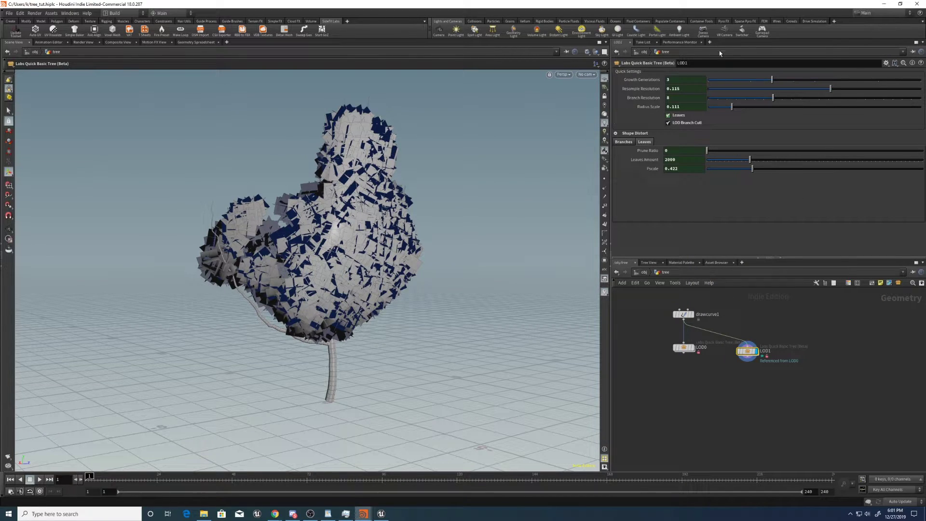
Multiply LOD1's Branch Resolution reference to LOD0 by 0.7
{"action": "left_click", "coordinate": [638, 100]}
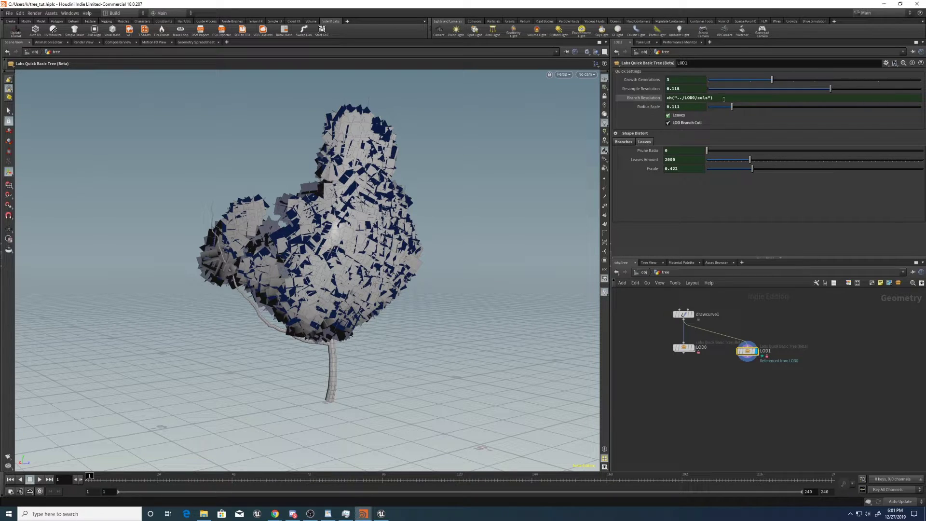
{"action": "left_click", "coordinate": [722, 99]}
{"action": "type", "text": "*"}
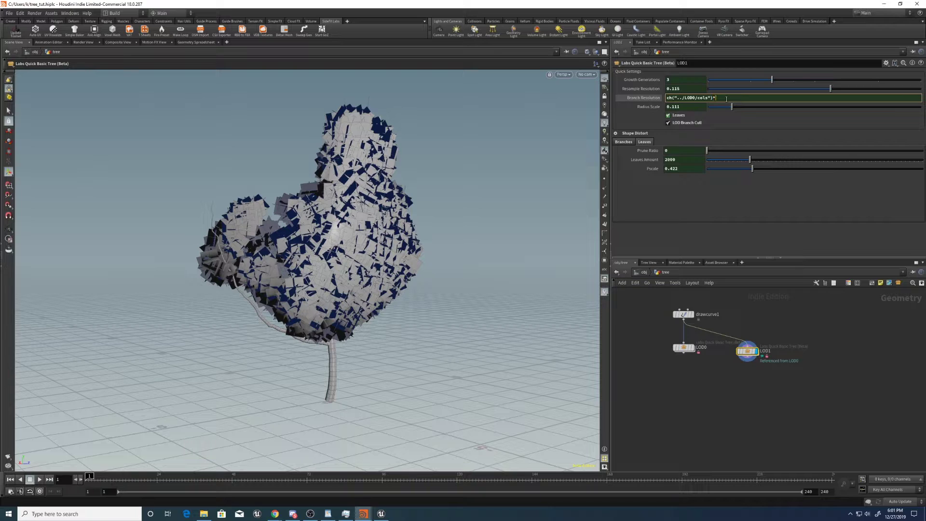
{"action": "type", "text": "0.7"}
{"action": "key", "text": "Return"}
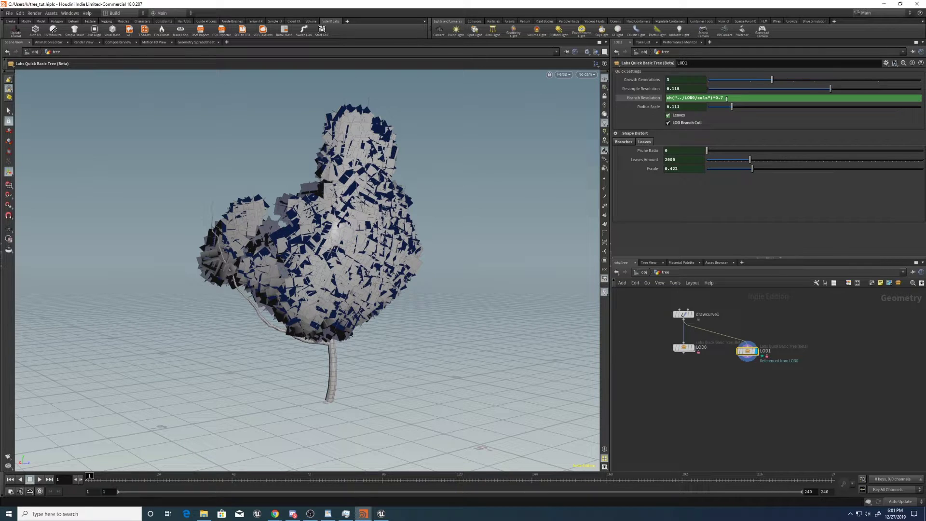
Multiply LOD1's Leaves Amount reference to LOD0 by .6
{"action": "left_click", "coordinate": [641, 162]}
{"action": "left_click", "coordinate": [745, 162]}
{"action": "type", "text": "*"}
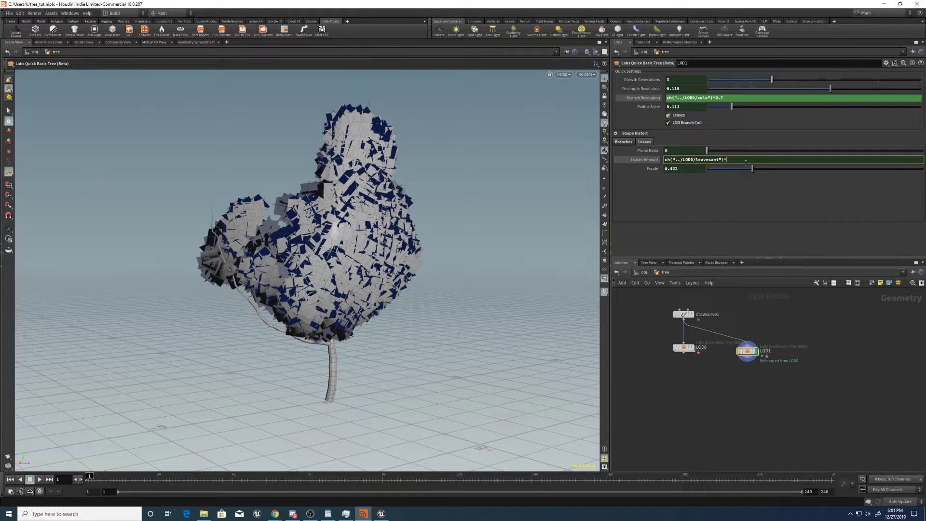
{"action": "type", "text": ".6"}
{"action": "key", "text": "Return"}
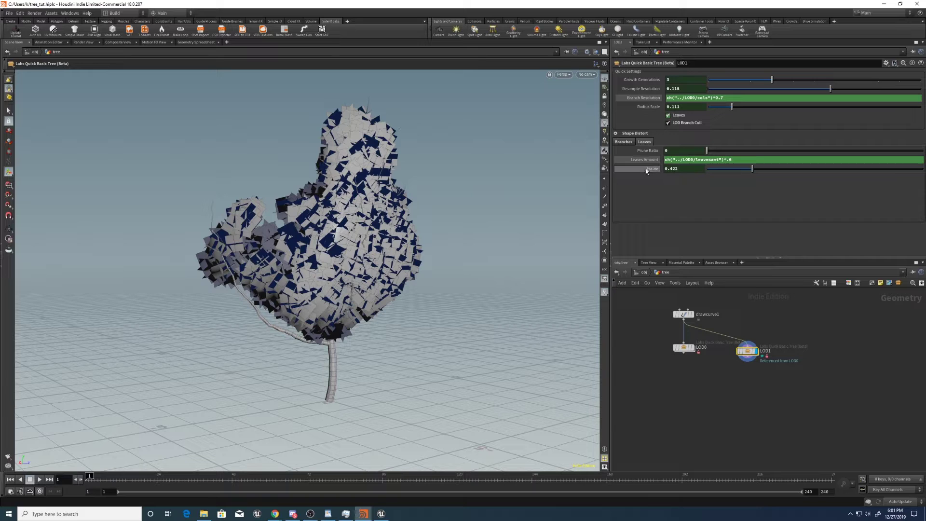
Multiply LOD1's Pscale reference to LOD0 by 1.2
{"action": "type", "text": "ch(\"../LOD0/pscl\")"}
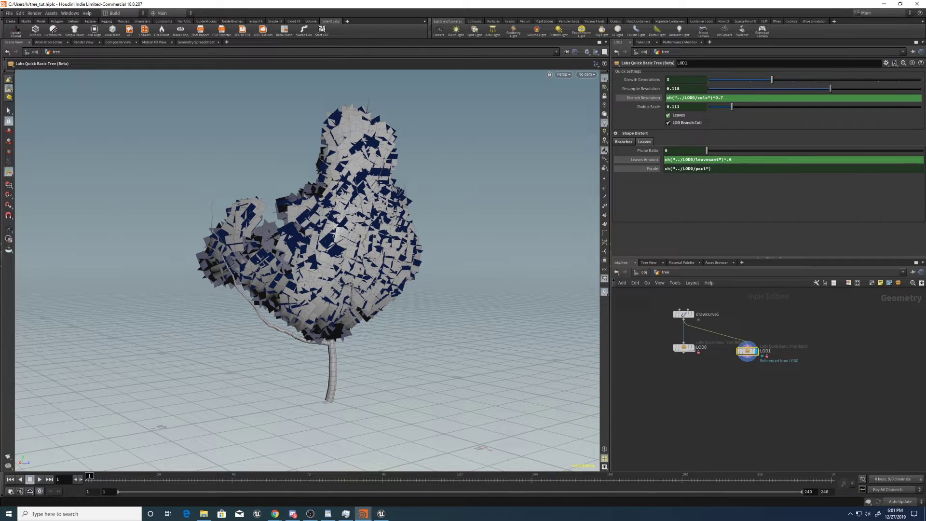
{"action": "middle_click_drag", "start_coordinate": [738, 332], "coordinate": [729, 315]}
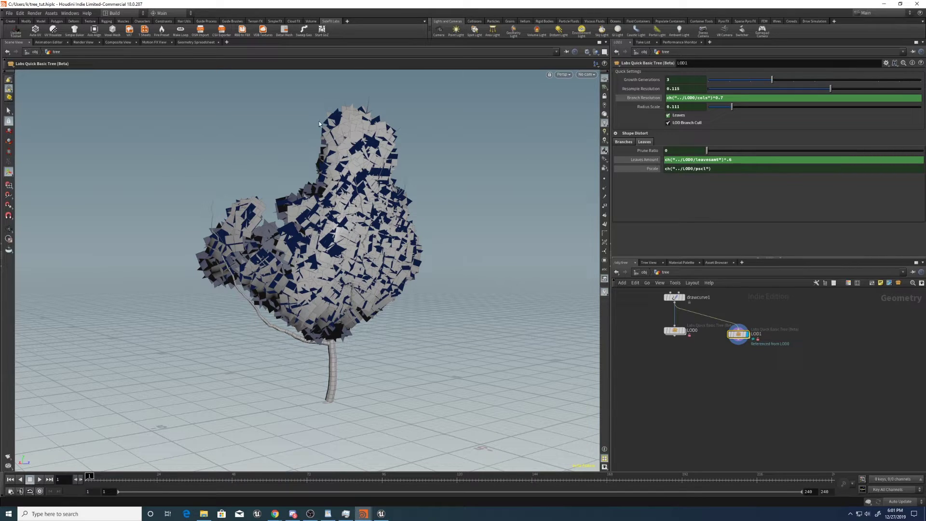
{"action": "left_click", "coordinate": [649, 169]}
{"action": "left_click", "coordinate": [650, 170]}
{"action": "left_click", "coordinate": [724, 169]}
{"action": "type", "text": "*1.2"}
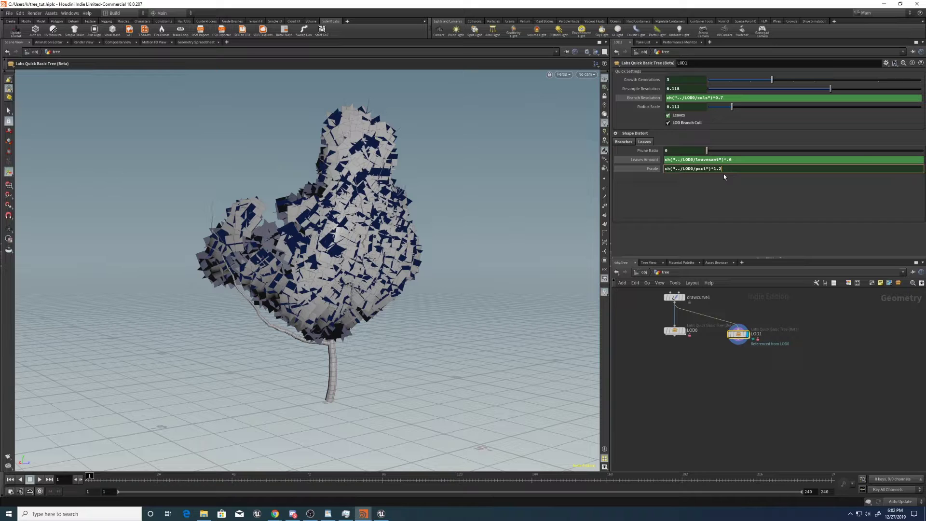
{"action": "key", "text": "Return"}
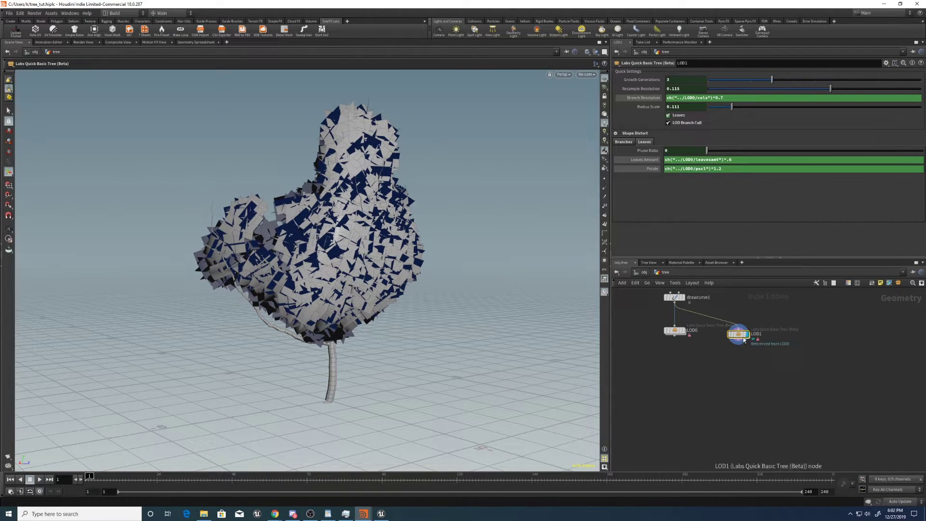
Space LOD1 further from LOD0 in the network, duplicate LOD1 beside it, and display the new copy
{"action": "left_click_drag", "start_coordinate": [738, 335], "coordinate": [749, 330]}
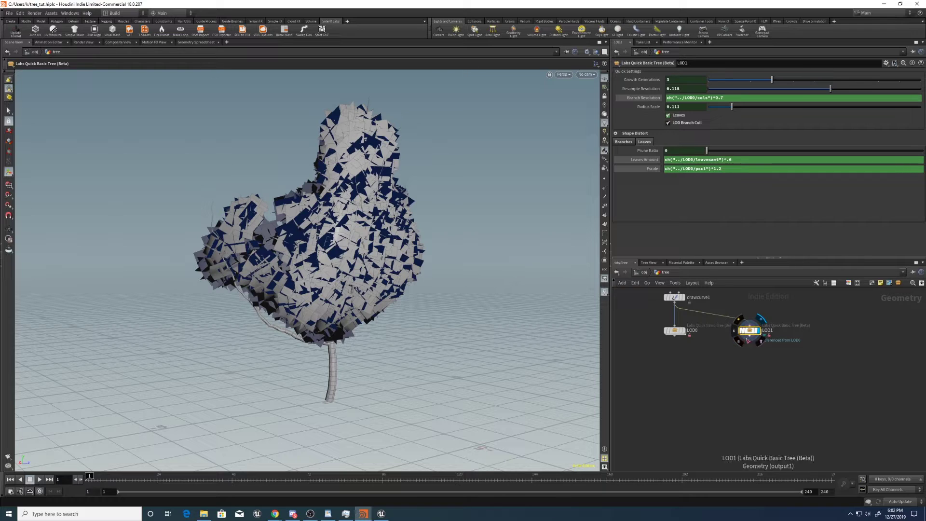
{"action": "middle_click_drag", "start_coordinate": [662, 345], "coordinate": [669, 366]}
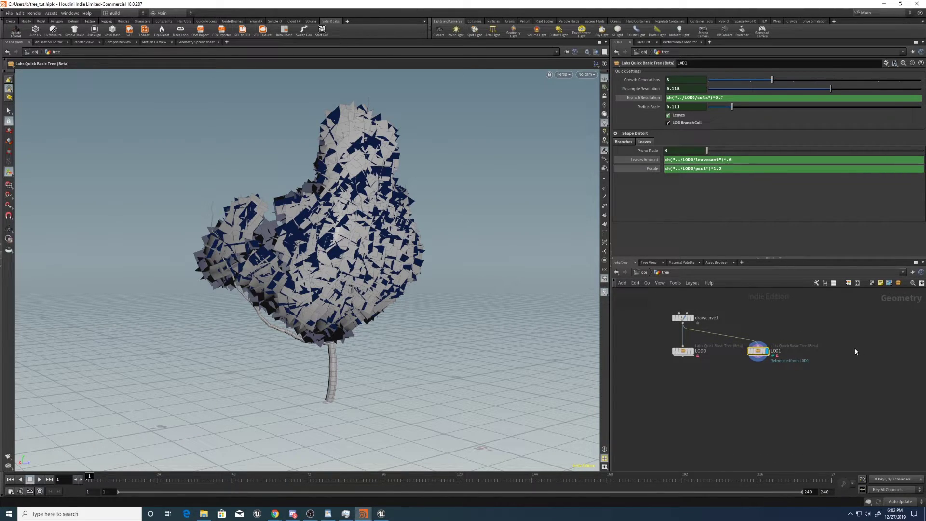
{"action": "left_click", "coordinate": [759, 351]}
{"action": "left_click", "coordinate": [680, 351]}
{"action": "mouse_move", "coordinate": [827, 328]}
{"action": "middle_mouse_down"}
{"action": "mouse_move", "coordinate": [744, 325]}
{"action": "mouse_move", "coordinate": [828, 322]}
{"action": "middle_mouse_up"}
{"action": "middle_click_drag", "start_coordinate": [752, 351], "coordinate": [712, 358]}
{"action": "left_click_drag", "start_coordinate": [743, 355], "coordinate": [817, 352], "text": "alt"}
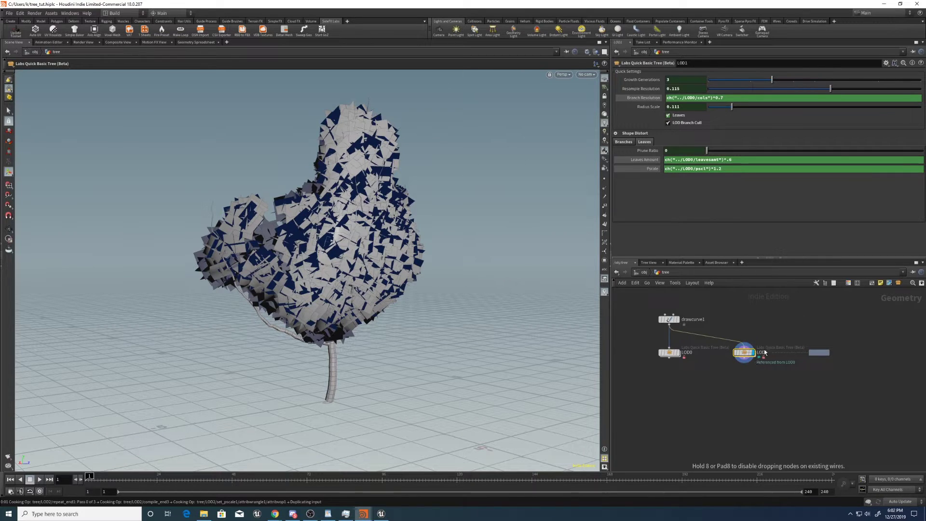
{"action": "left_click", "coordinate": [799, 351]}
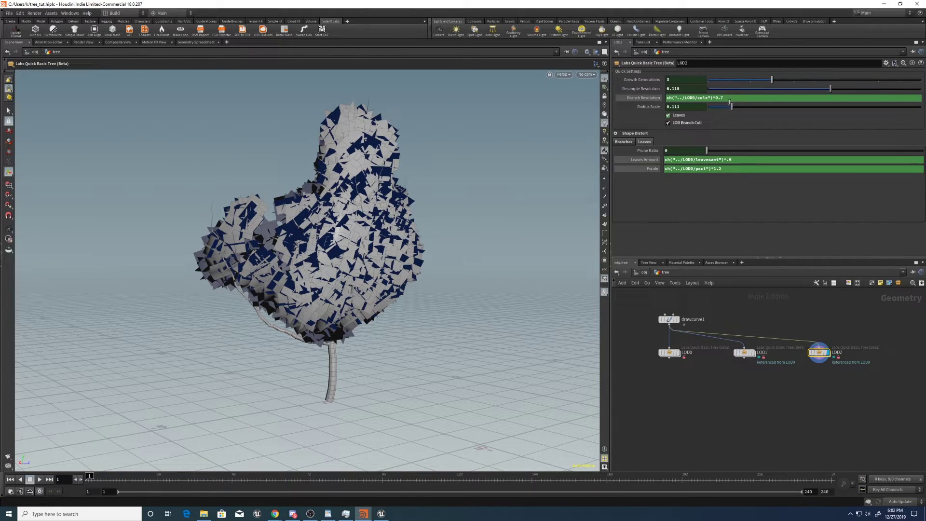
Try a multiplier of 0.5 on LOD2's Branch Resolution reference and inspect the trunk and lower branches
{"action": "type", "text": "5"}
{"action": "left_click_drag", "start_coordinate": [251, 355], "coordinate": [321, 387], "text": "alt"}
{"action": "right_click_drag", "start_coordinate": [320, 387], "coordinate": [373, 254], "text": "alt"}
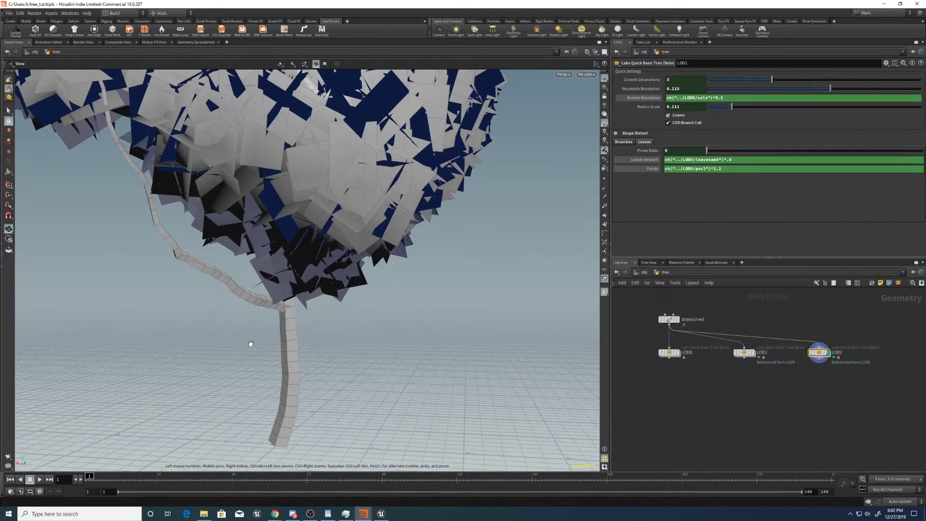
{"action": "left_click_drag", "start_coordinate": [250, 343], "coordinate": [418, 353], "text": "alt"}
{"action": "right_click_drag", "start_coordinate": [417, 353], "coordinate": [376, 366], "text": "alt"}
{"action": "middle_click_drag", "start_coordinate": [461, 351], "coordinate": [392, 314], "text": "alt"}
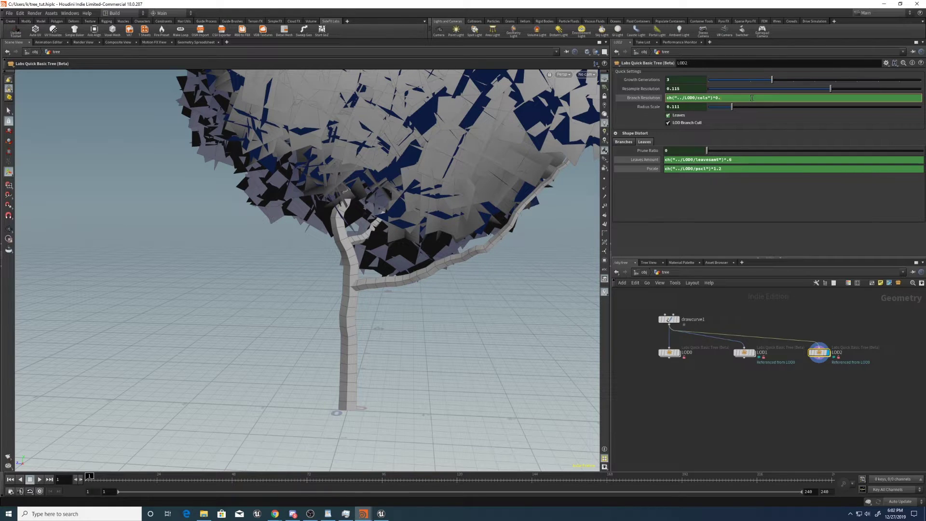
Set the multiplier on LOD2's Branch Resolution reference to 0.4
{"action": "type", "text": "4"}
{"action": "key", "text": "Return"}
{"action": "right_click_drag", "start_coordinate": [371, 200], "coordinate": [422, 187], "text": "alt"}
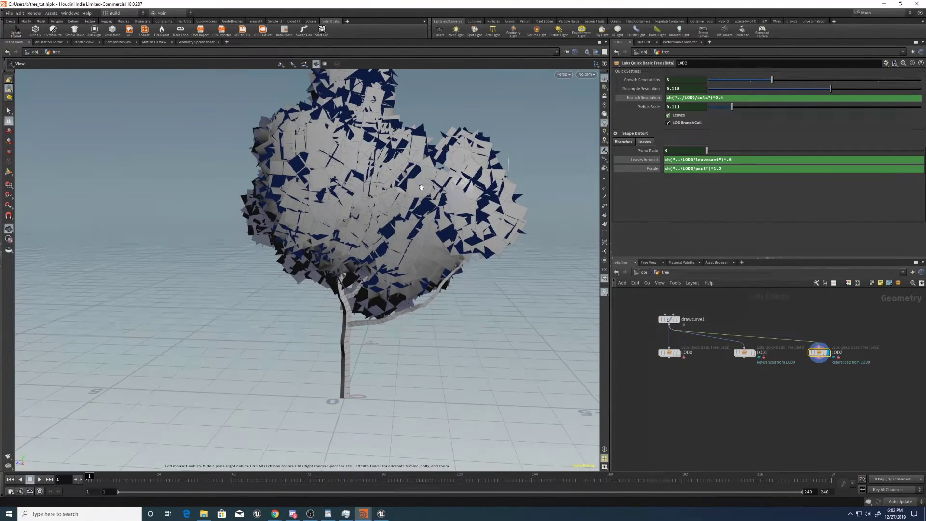
{"action": "key", "text": "Return"}
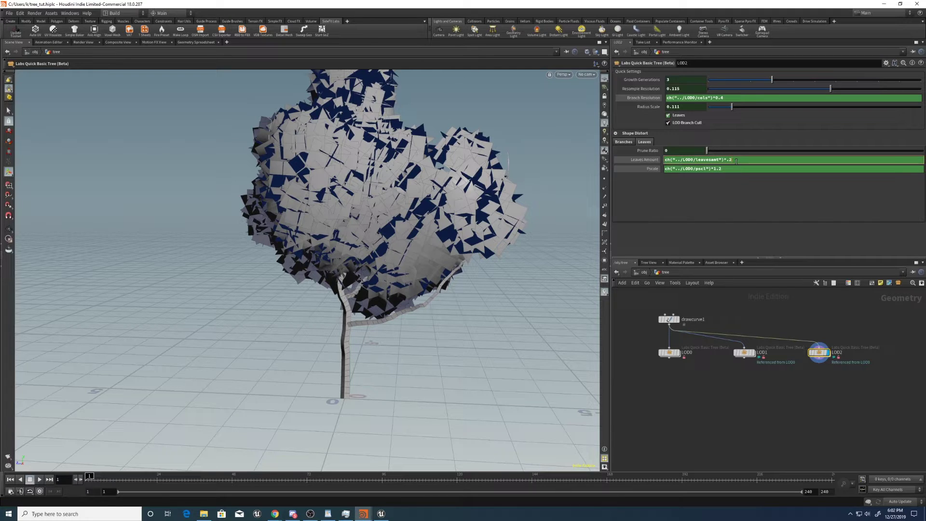
Set the multipliers on LOD2's references to .2 for Leaves Amount and 1.6 for Pscale
{"action": "key", "text": "Return"}
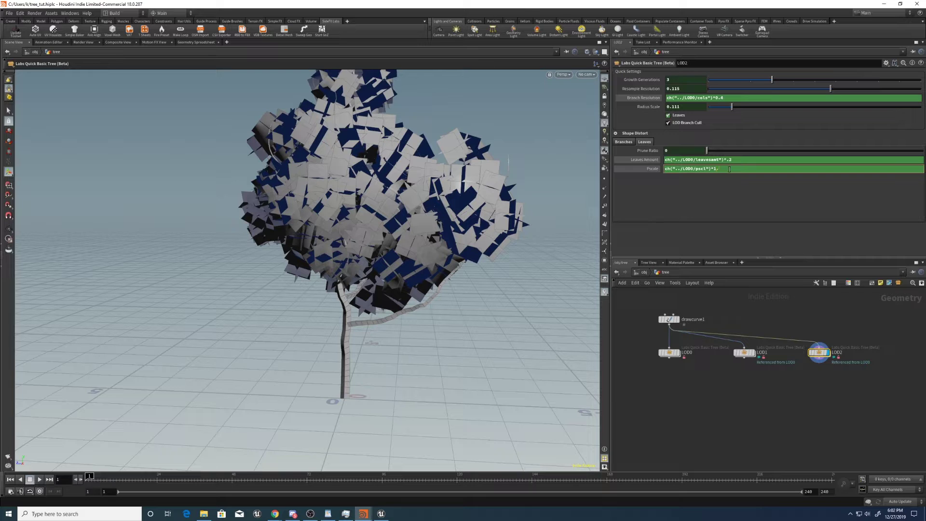
{"action": "key", "text": "BackSpace"}
{"action": "key", "text": "Return"}
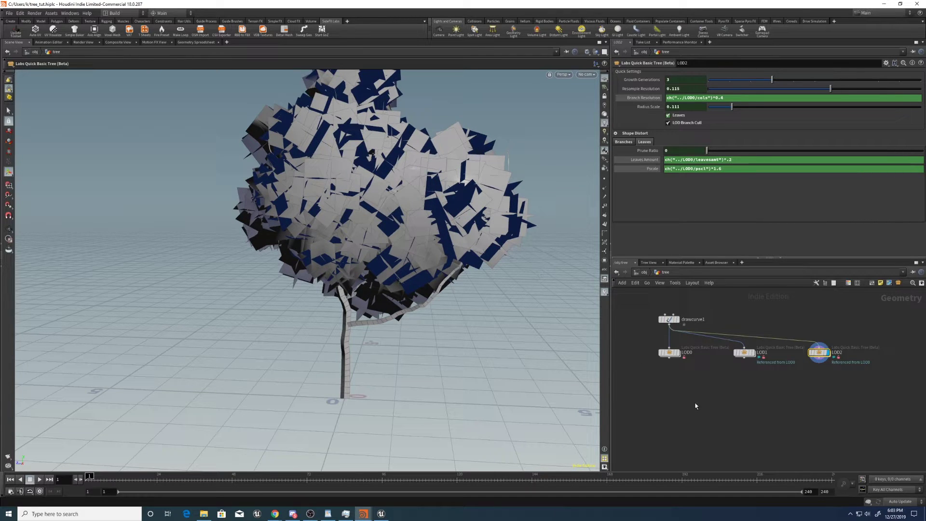
Compare the tree's silhouette and foliage density by viewing LOD2, LOD1 and LOD0 in turn
{"action": "right_click_drag", "start_coordinate": [438, 270], "coordinate": [395, 250], "text": "alt"}
{"action": "middle_click_drag", "start_coordinate": [396, 251], "coordinate": [364, 298], "text": "alt"}
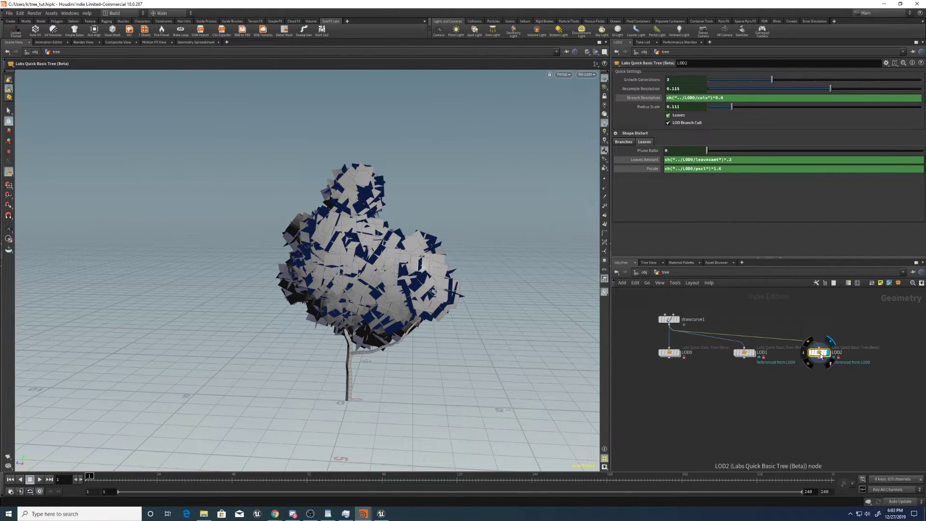
{"action": "left_click", "coordinate": [803, 352]}
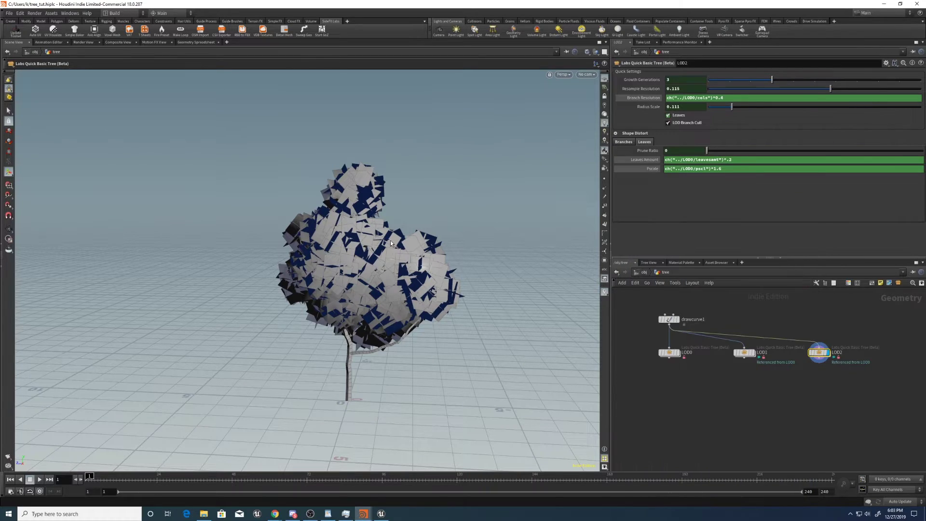
{"action": "left_click_drag", "start_coordinate": [414, 299], "coordinate": [345, 280], "text": "alt"}
{"action": "right_click_drag", "start_coordinate": [345, 241], "coordinate": [469, 203], "text": "alt"}
{"action": "middle_click_drag", "start_coordinate": [432, 247], "coordinate": [439, 197], "text": "alt"}
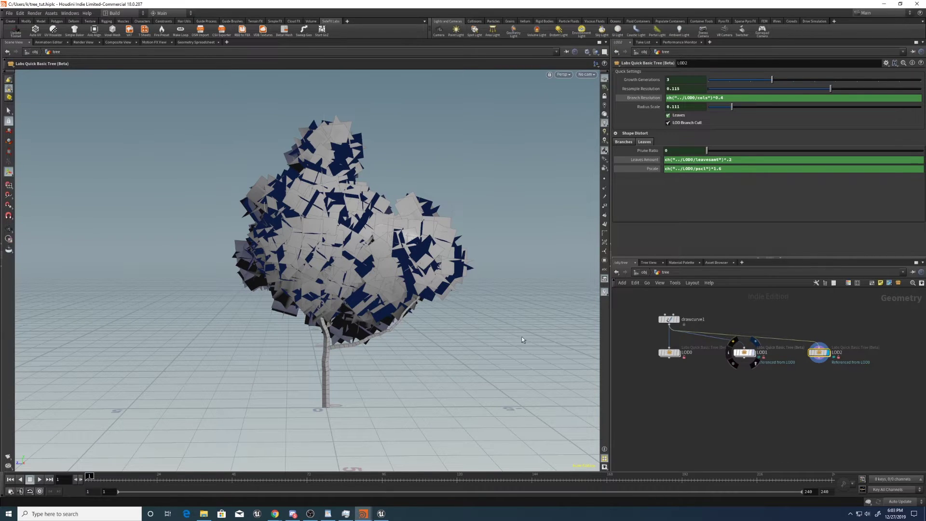
{"action": "left_click", "coordinate": [755, 352]}
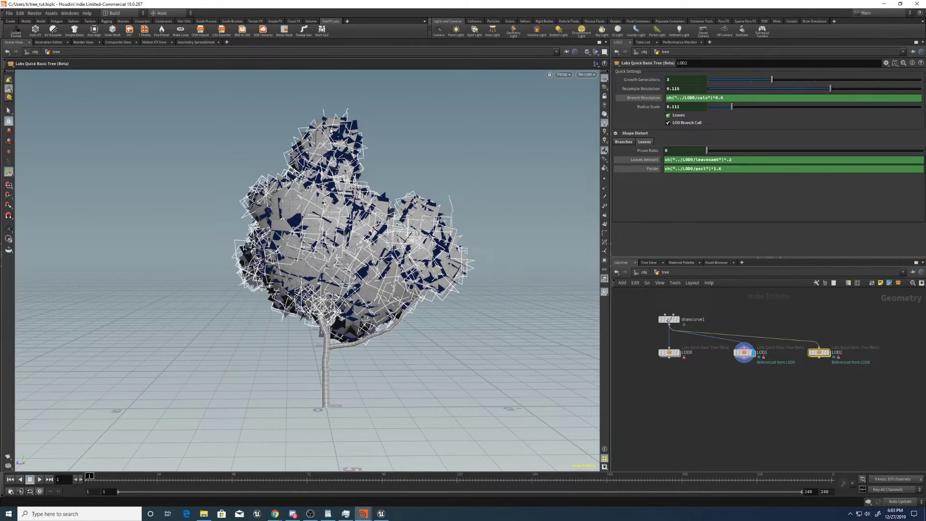
{"action": "left_click", "coordinate": [743, 352]}
{"action": "left_click", "coordinate": [679, 352]}
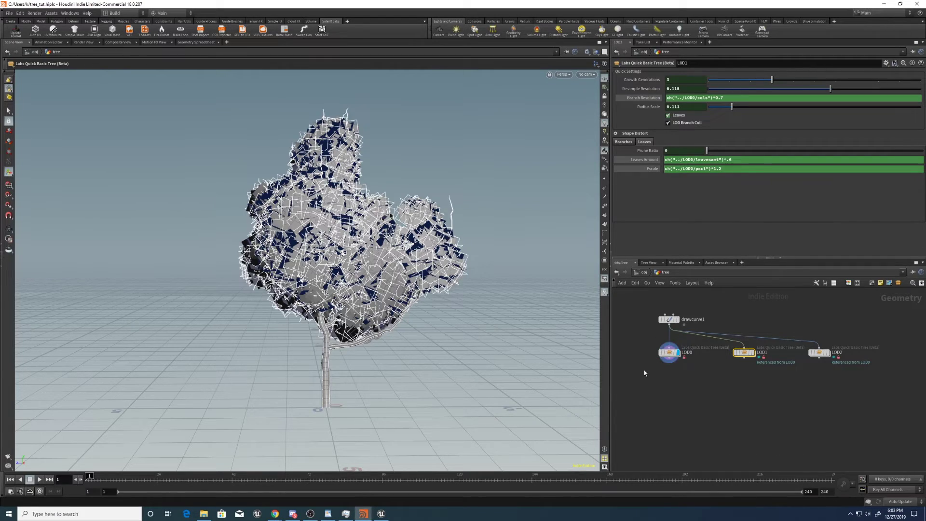
{"action": "left_click", "coordinate": [666, 352]}
Examine LOD0's overall shape from several angles and from a greater distance
{"action": "right_click_drag", "start_coordinate": [378, 185], "coordinate": [306, 234], "text": "alt"}
{"action": "left_click_drag", "start_coordinate": [306, 235], "coordinate": [243, 275]}
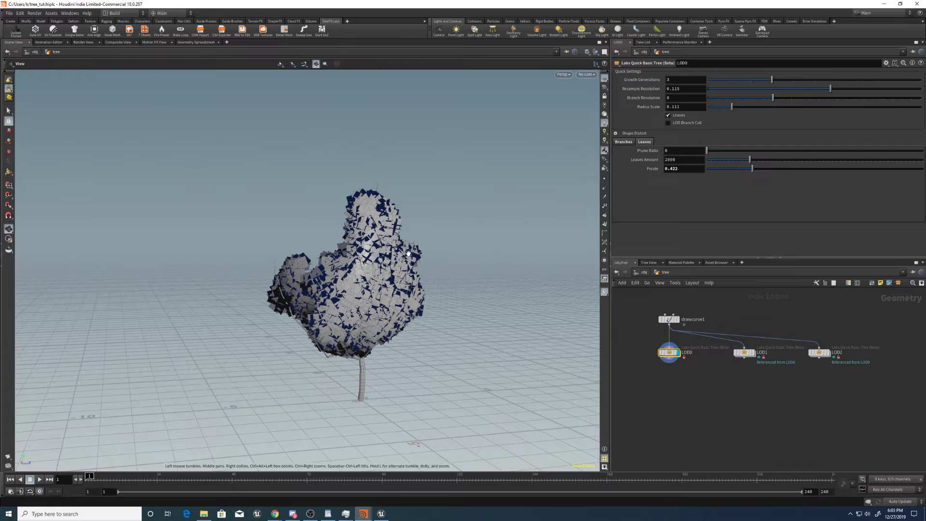
{"action": "right_click_drag", "start_coordinate": [427, 235], "coordinate": [333, 323]}
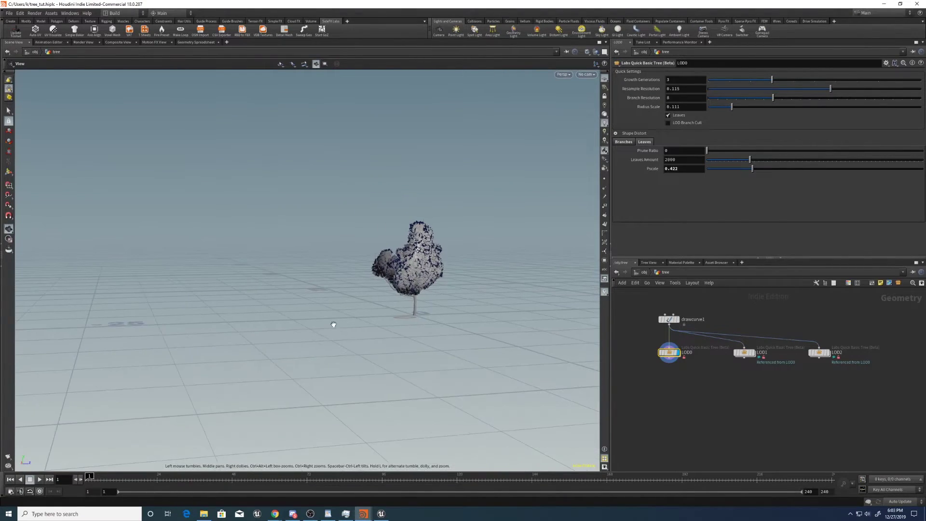
{"action": "middle_click_drag", "start_coordinate": [447, 261], "coordinate": [401, 250]}
{"action": "right_click_drag", "start_coordinate": [401, 251], "coordinate": [367, 277]}
{"action": "middle_click_drag", "start_coordinate": [425, 266], "coordinate": [386, 307]}
{"action": "scroll", "coordinate": [386, 308], "scroll_direction": "up", "scroll_amount": 5}
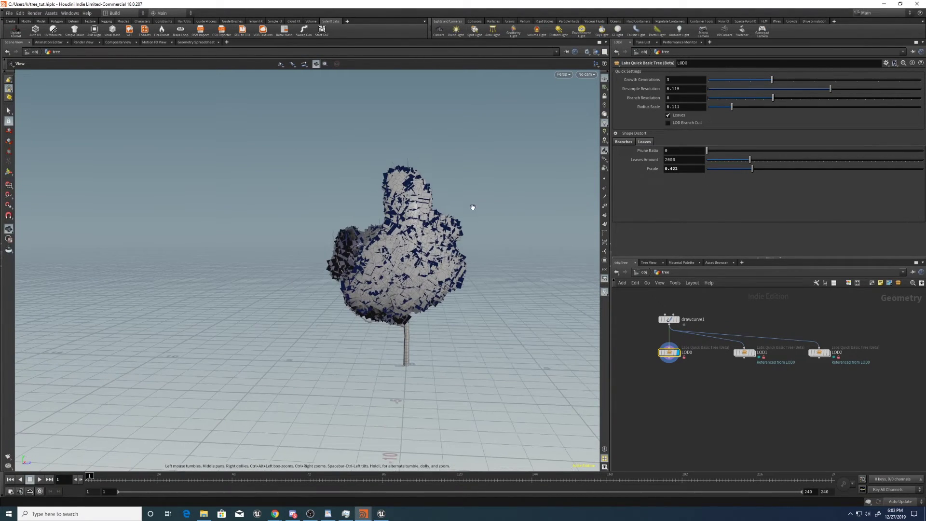
{"action": "key", "text": "Return"}
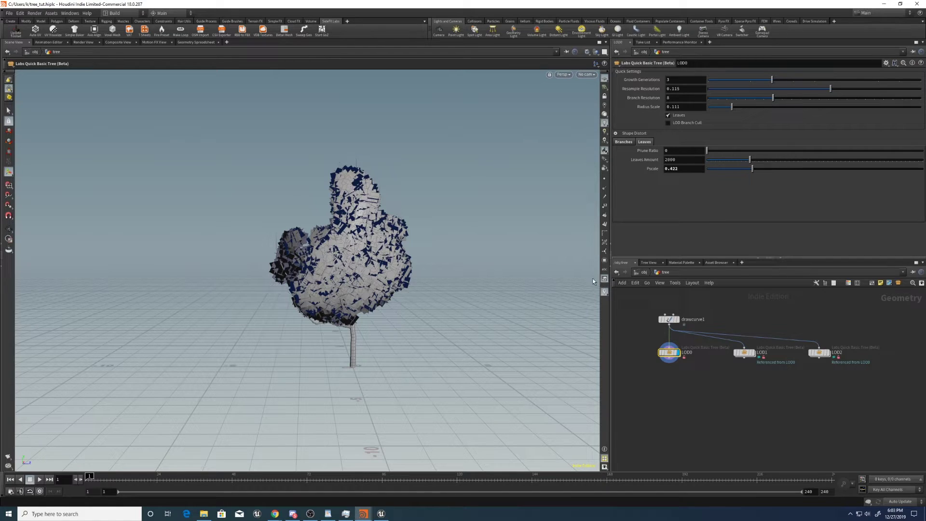
Add a Switch node below the trees and connect LOD0, LOD1 and LOD2 to it, keeping Select Input at 0
{"action": "key", "text": "Tab"}
{"action": "type", "text": "swi"}
{"action": "key", "text": "Return"}
{"action": "left_click", "coordinate": [721, 379]}
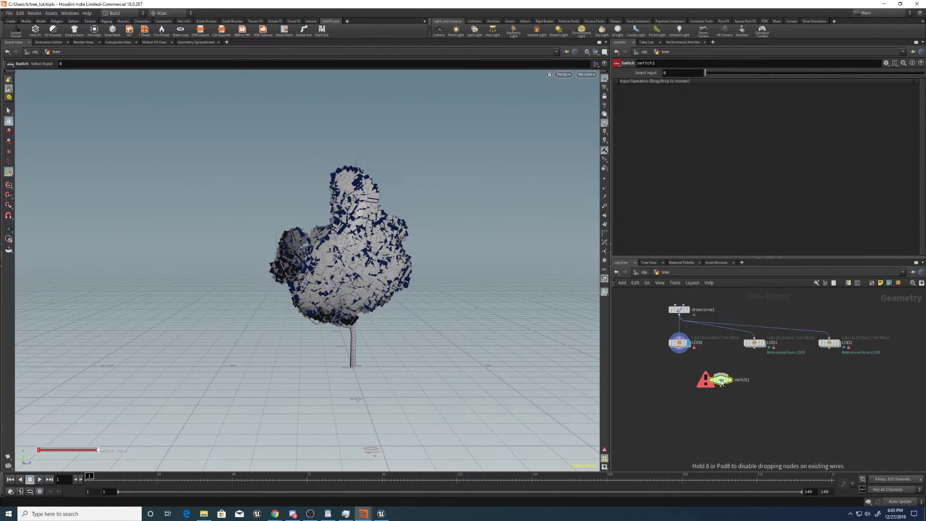
{"action": "left_click_drag", "start_coordinate": [634, 357], "coordinate": [848, 326]}
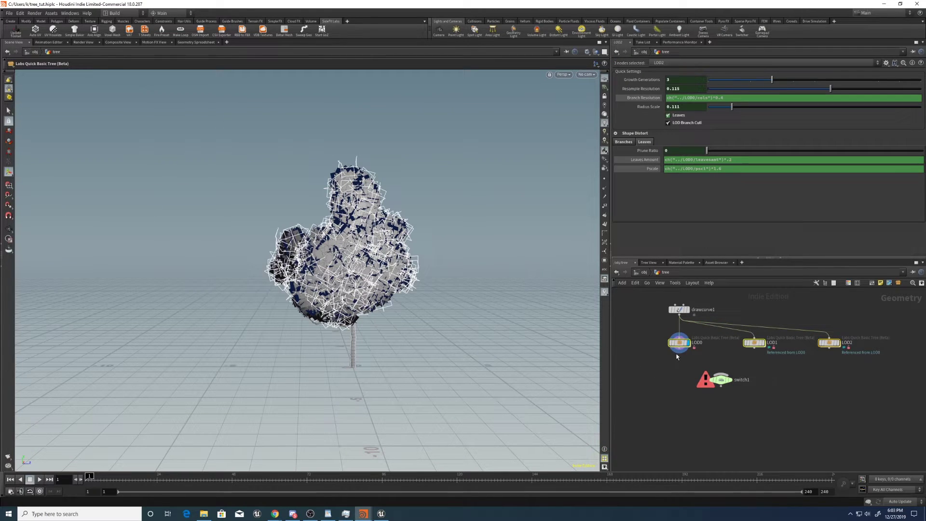
{"action": "left_click_drag", "start_coordinate": [679, 348], "coordinate": [741, 430]}
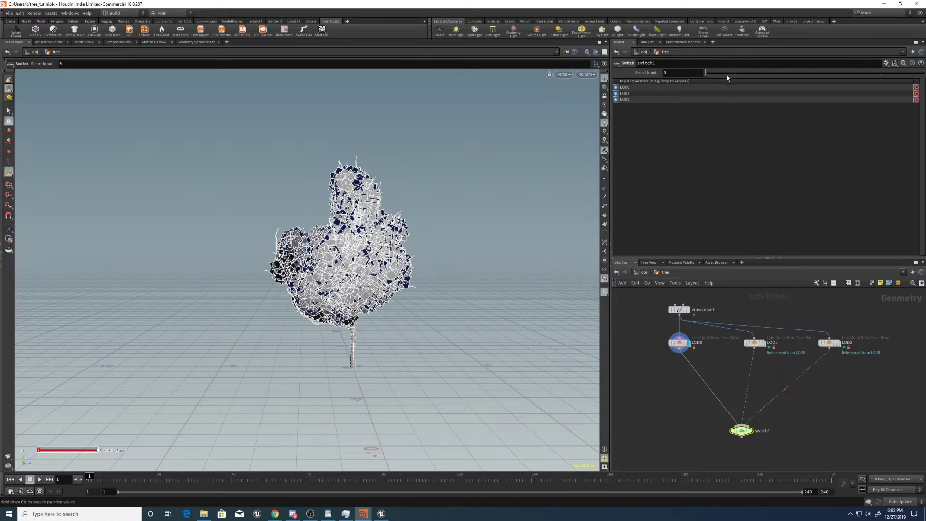
{"action": "mouse_move", "coordinate": [705, 72]}
{"action": "left_mouse_down"}
{"action": "mouse_move", "coordinate": [727, 72]}
{"action": "mouse_move", "coordinate": [704, 73]}
{"action": "left_mouse_up"}
Add a Split node connected to the Switch node's output
{"action": "middle_click_drag", "start_coordinate": [680, 447], "coordinate": [681, 352]}
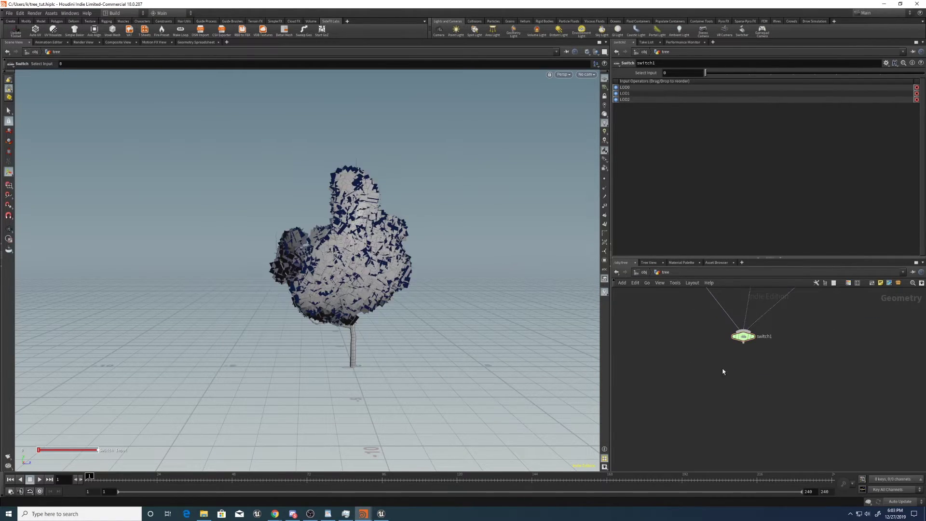
{"action": "left_click", "coordinate": [742, 342]}
{"action": "left_click", "coordinate": [744, 361]}
{"action": "type", "text": "split"}
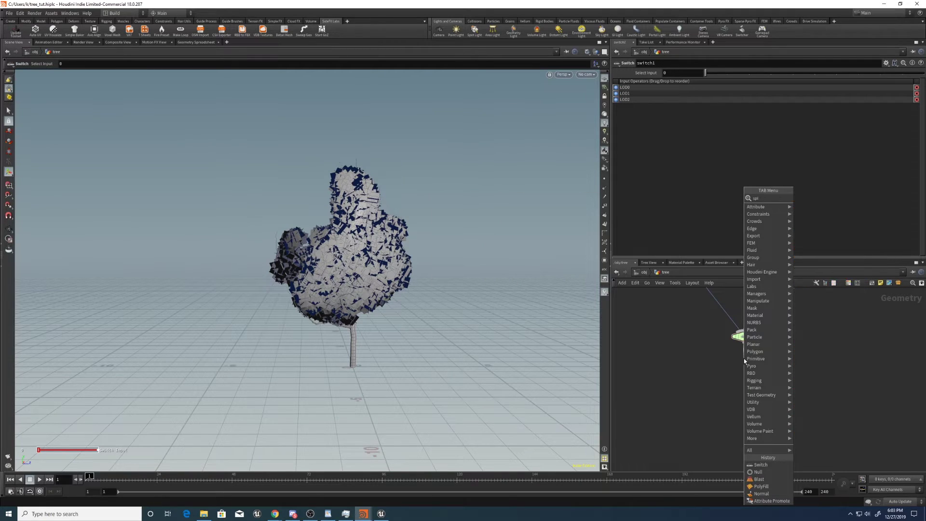
{"action": "key", "text": "Return"}
Add a Labs Quick Material node connected to the Split node's first output
{"action": "left_click", "coordinate": [740, 363]}
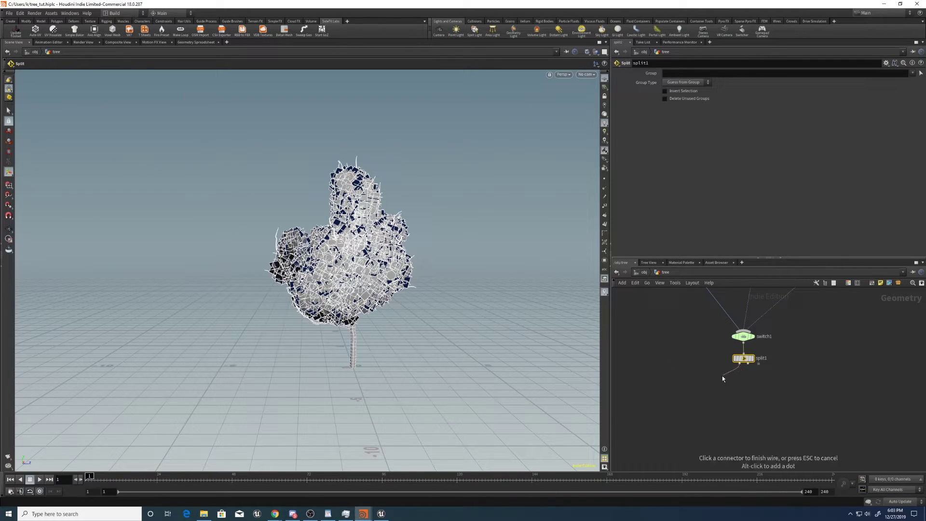
{"action": "left_click", "coordinate": [716, 379]}
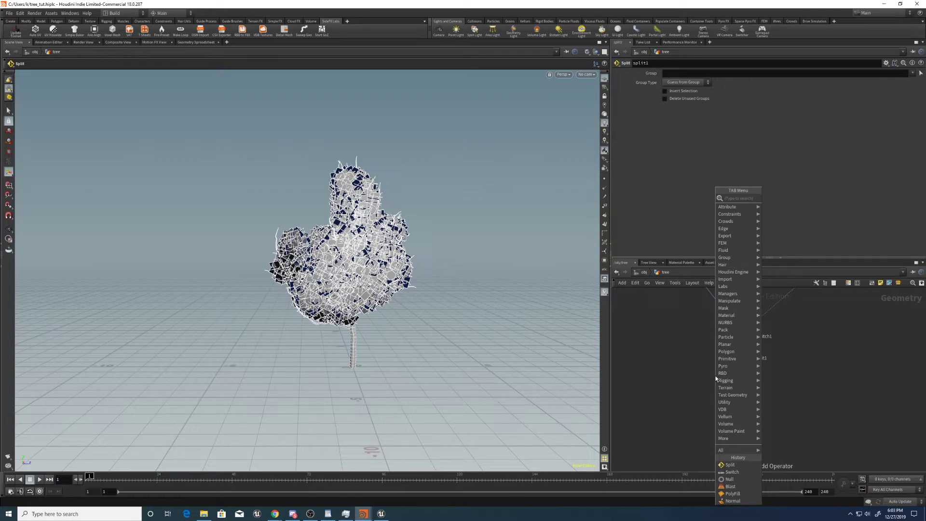
{"action": "type", "text": "quick"}
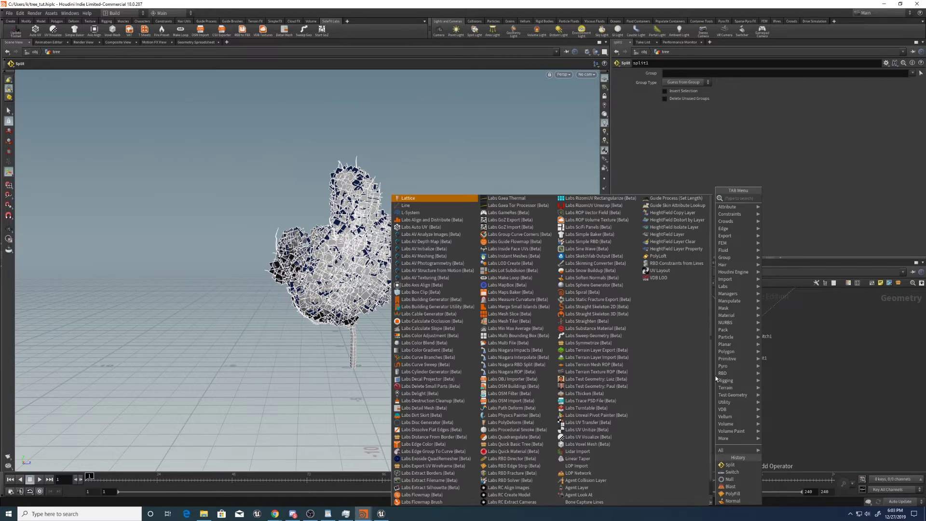
{"action": "key", "text": "Down"}
{"action": "key", "text": "Down"}
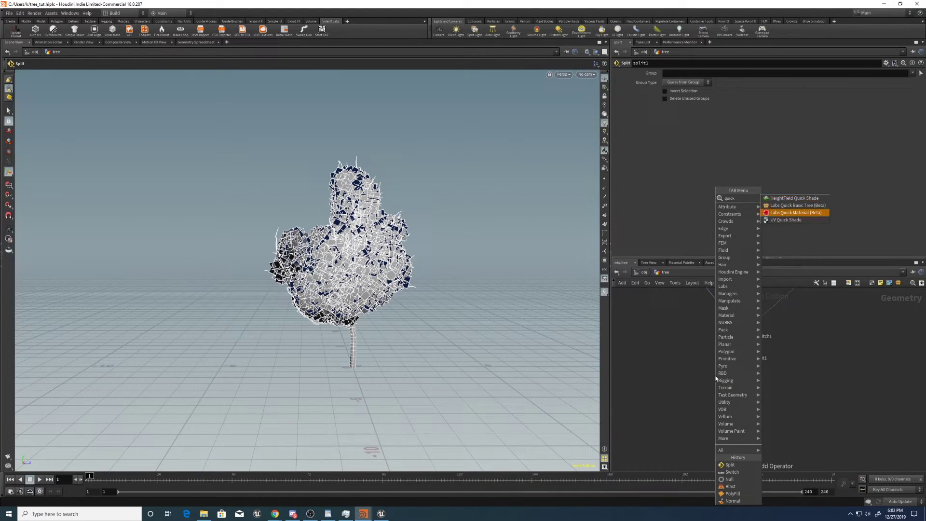
{"action": "key", "text": "Return"}
{"action": "left_click", "coordinate": [715, 379]}
{"action": "left_click", "coordinate": [723, 380]}
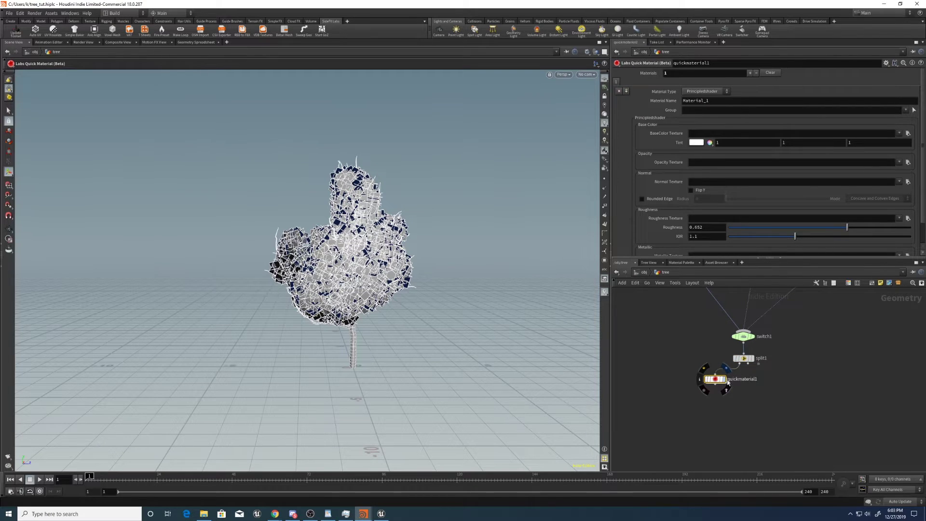
{"action": "left_click_drag", "start_coordinate": [715, 381], "coordinate": [643, 391]}
{"action": "key", "text": "Return"}
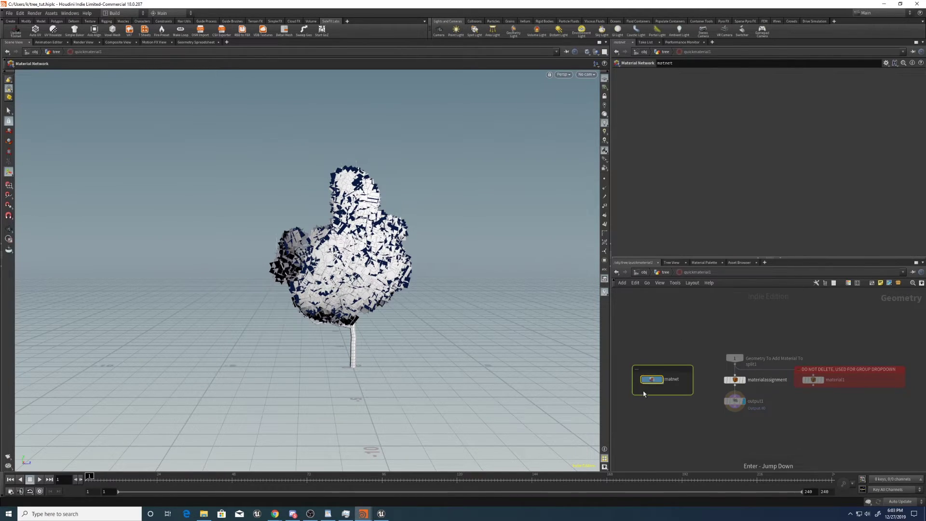
{"action": "key", "text": "u"}
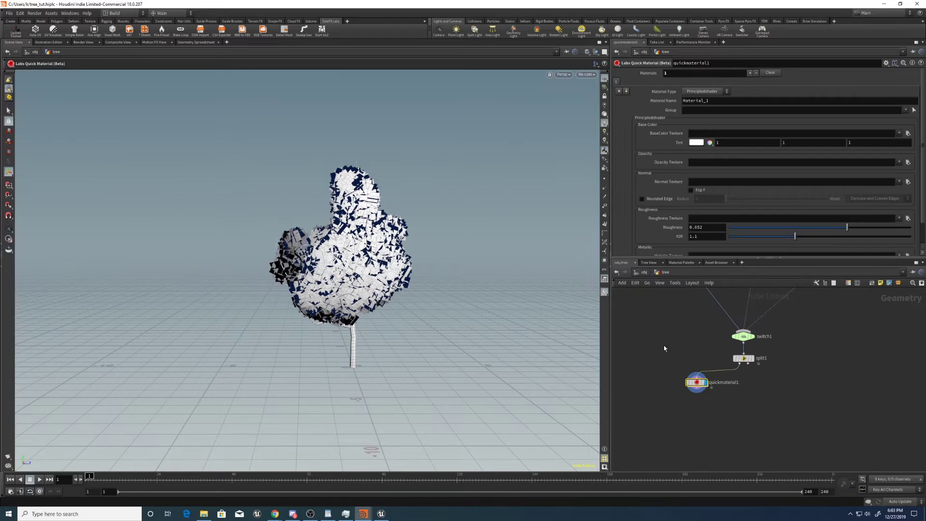
Name the first Quick Material node's material leaves
{"action": "left_click", "coordinate": [749, 364]}
{"action": "left_click", "coordinate": [775, 387]}
{"action": "right_click_drag", "start_coordinate": [370, 301], "coordinate": [335, 296], "text": "alt"}
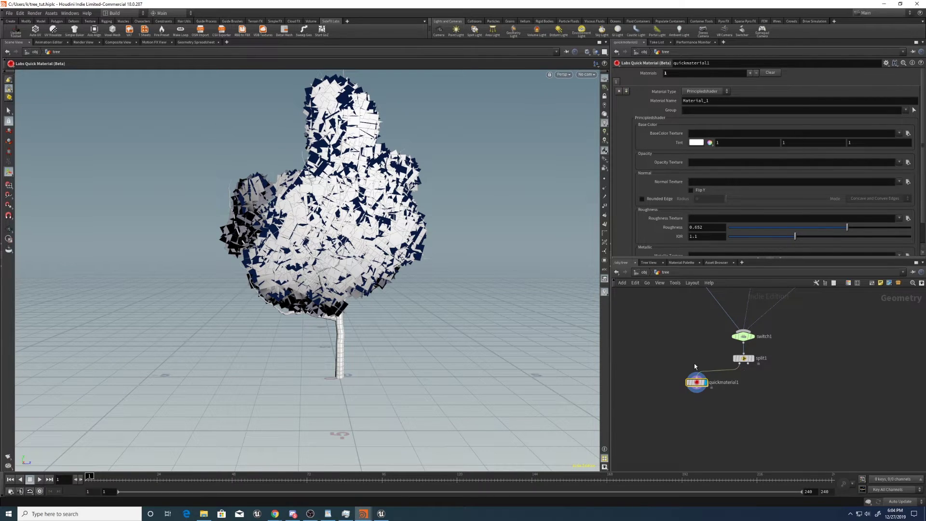
{"action": "left_click", "coordinate": [712, 102]}
{"action": "type", "text": "leaves"}
{"action": "key", "text": "Return"}
{"action": "right_click_drag", "start_coordinate": [377, 198], "coordinate": [377, 212], "text": "alt"}
{"action": "middle_click_drag", "start_coordinate": [378, 212], "coordinate": [376, 270], "text": "alt"}
{"action": "right_click_drag", "start_coordinate": [376, 269], "coordinate": [377, 214], "text": "alt"}
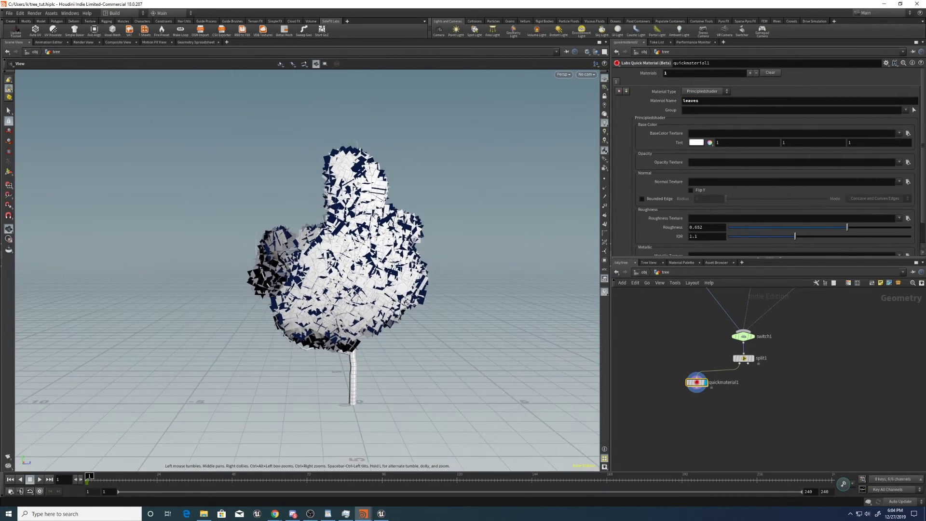
{"action": "left_click_drag", "start_coordinate": [376, 215], "coordinate": [360, 224], "text": "alt"}
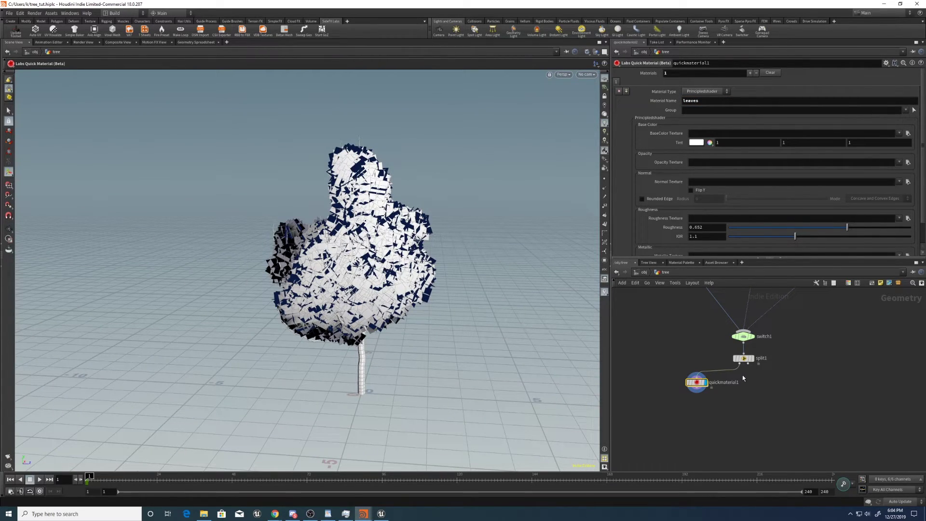
Add another Labs Quick Material node connected to the Split node's second output
{"action": "left_click", "coordinate": [747, 362]}
{"action": "key", "text": "Tab"}
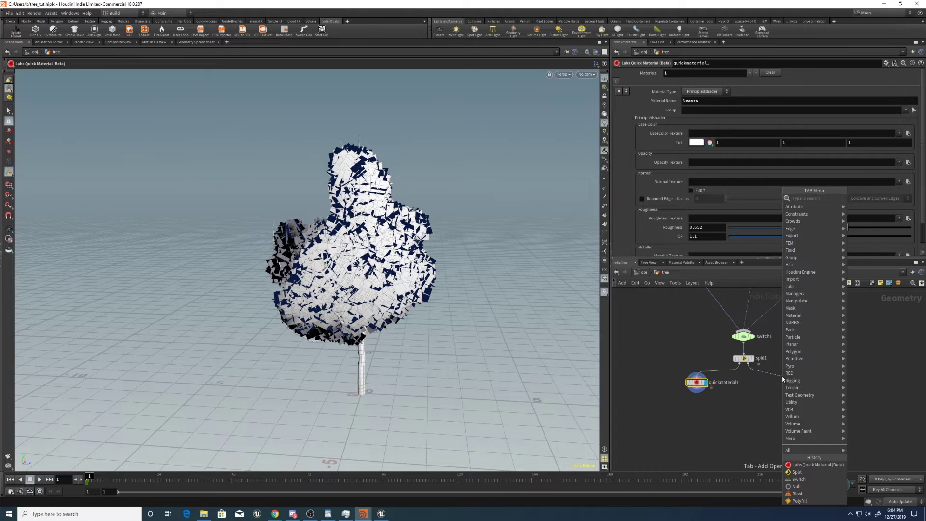
{"action": "type", "text": "quick"}
{"action": "key", "text": "Down"}
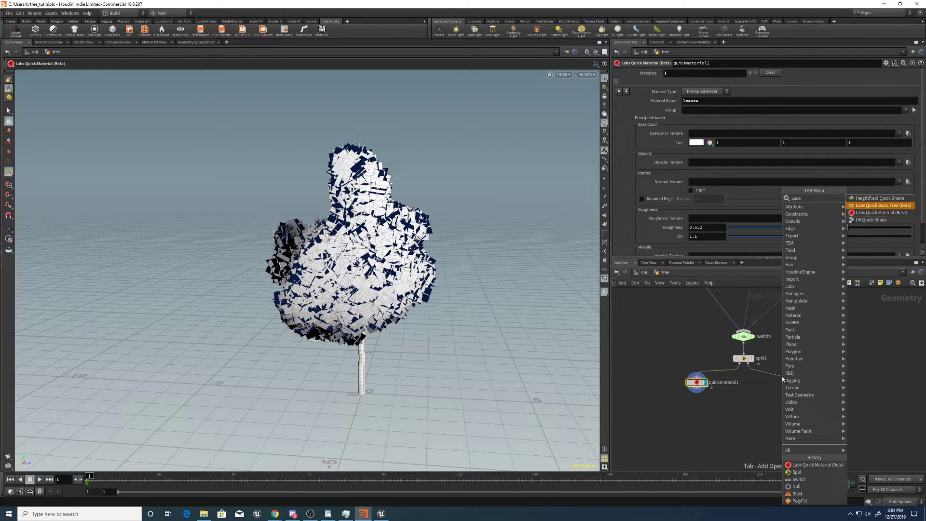
{"action": "key", "text": "Down"}
{"action": "key", "text": "Return"}
{"action": "left_click", "coordinate": [782, 378]}
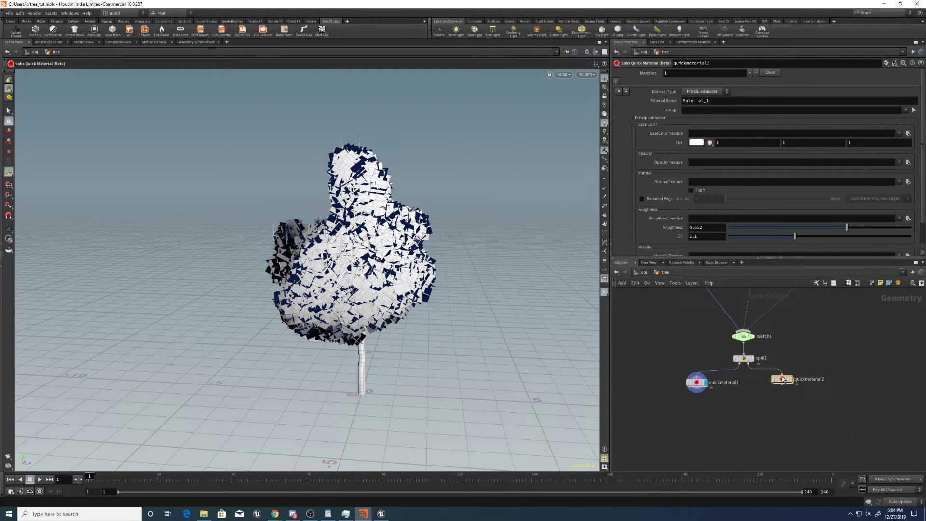
Set the second Quick Material node's material name to trunk
{"action": "left_click", "coordinate": [698, 143]}
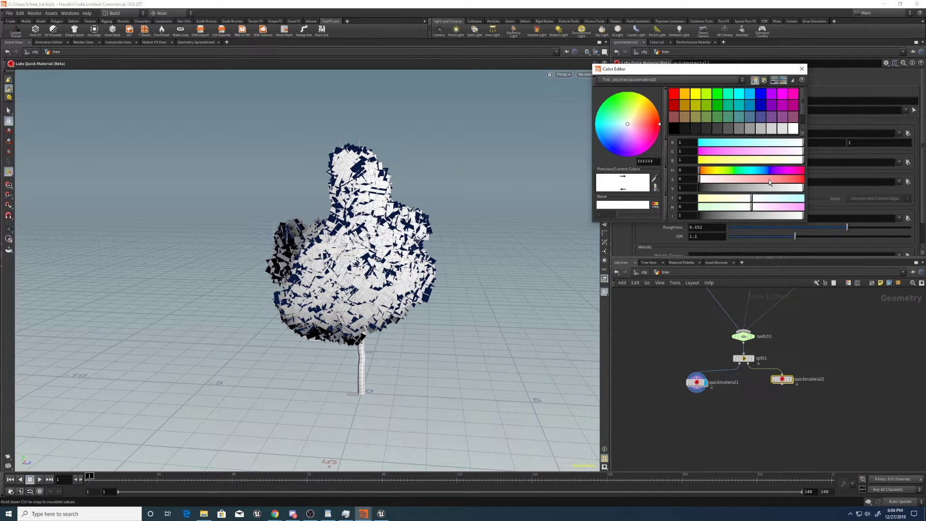
{"action": "left_click", "coordinate": [802, 69]}
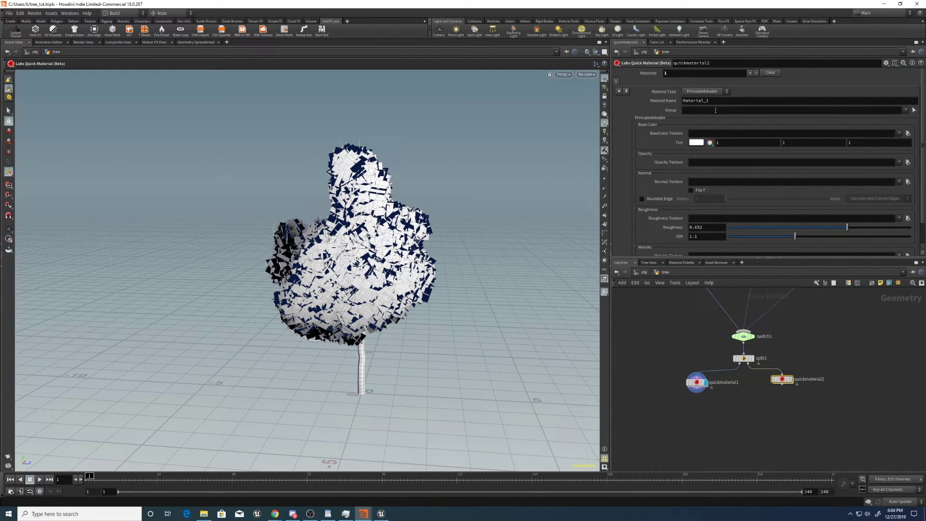
{"action": "left_click_drag", "start_coordinate": [716, 101], "coordinate": [613, 117]}
{"action": "type", "text": "trunk"}
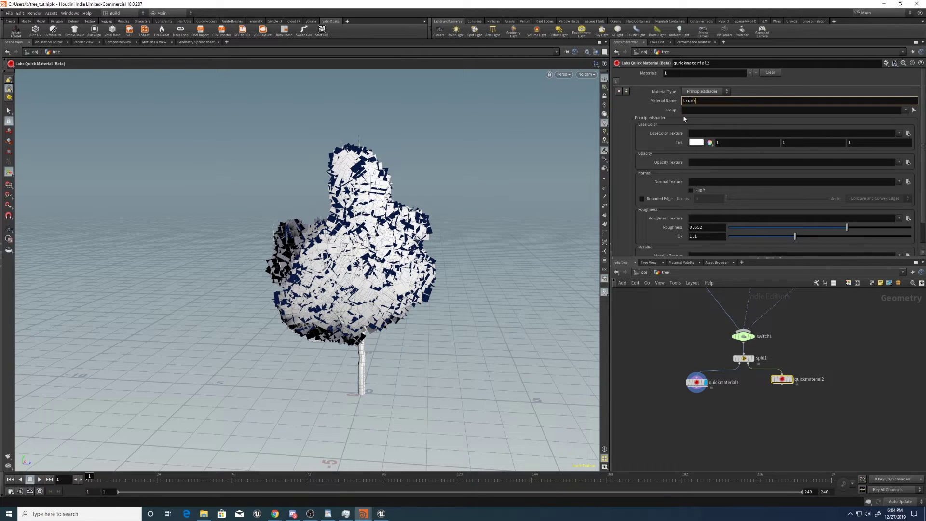
{"action": "key", "text": "Return"}
Set the second Quick Material node's material name to branches
{"action": "double_click", "coordinate": [694, 100]}
{"action": "type", "text": "branches"}
{"action": "key", "text": "Return"}
Add a Merge node below the two Quick Material nodes, connect both to it and display its output
{"action": "left_click", "coordinate": [731, 404]}
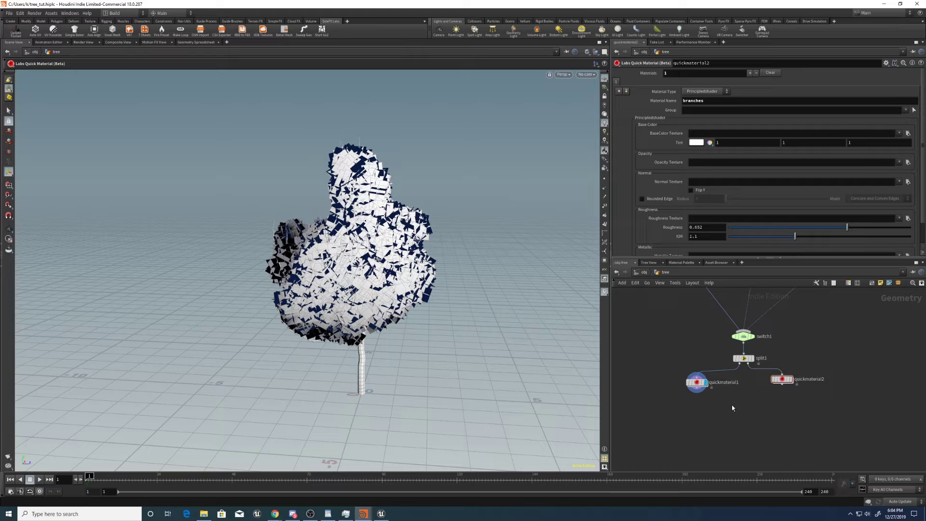
{"action": "key", "text": "Tab"}
{"action": "type", "text": "mer"}
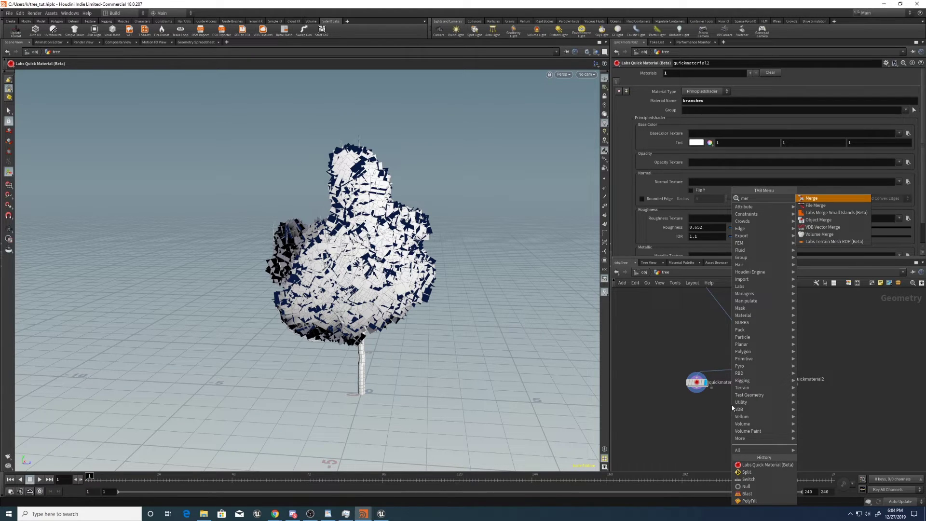
{"action": "key", "text": "Return"}
{"action": "left_click", "coordinate": [742, 421]}
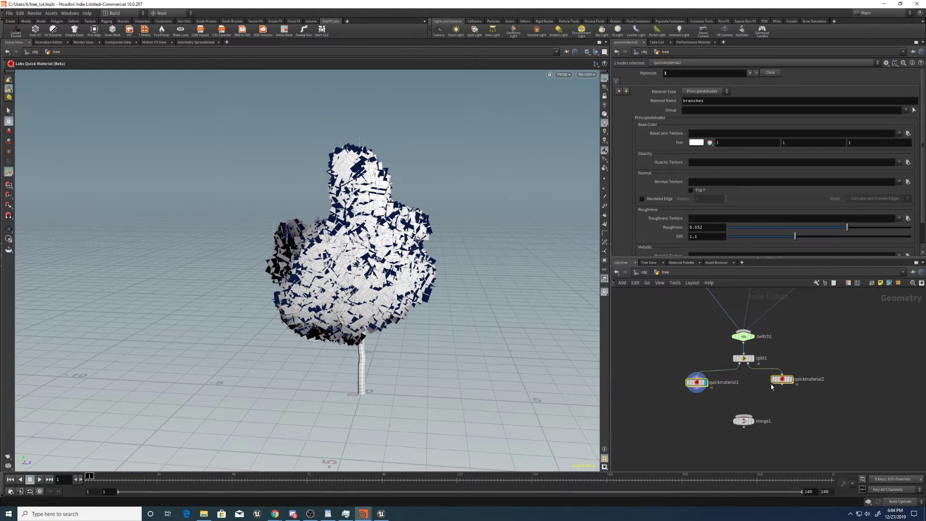
{"action": "left_click", "coordinate": [751, 421]}
{"action": "middle_click_drag", "start_coordinate": [830, 418], "coordinate": [811, 382]}
Insert a Color node between the branches Quick Material and the Merge node
{"action": "left_click", "coordinate": [784, 371]}
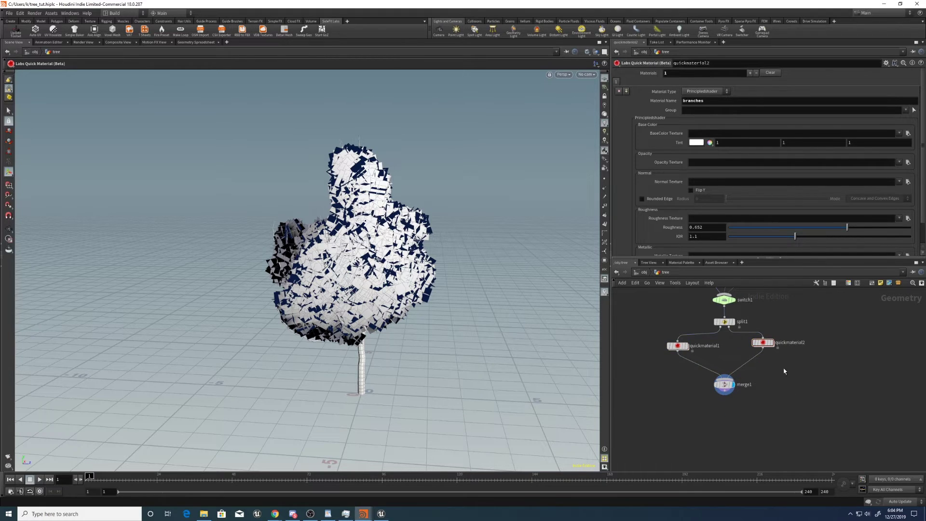
{"action": "key", "text": "Tab"}
{"action": "type", "text": "color"}
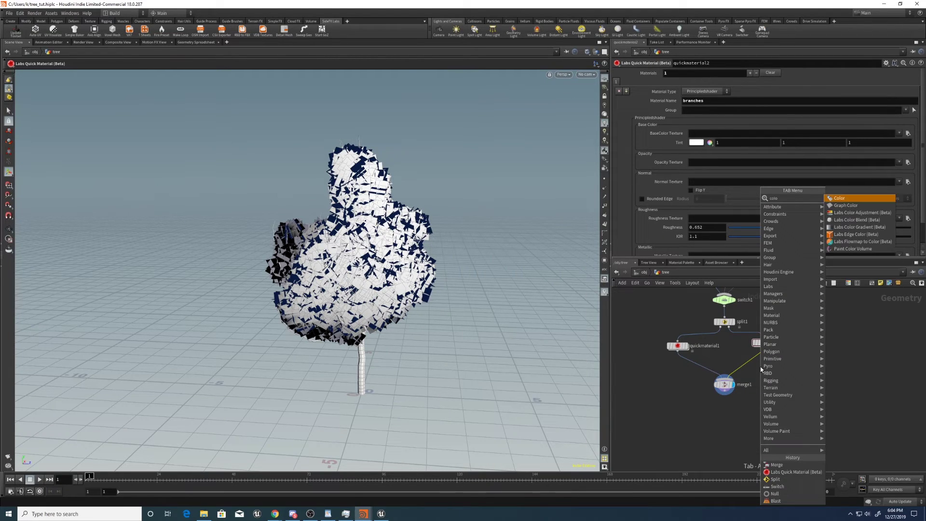
{"action": "key", "text": "Return"}
{"action": "left_click", "coordinate": [761, 370]}
Set the Color node's colour to dark brown with RGB 0.114, 0.0361, 0
{"action": "left_click", "coordinate": [670, 118]}
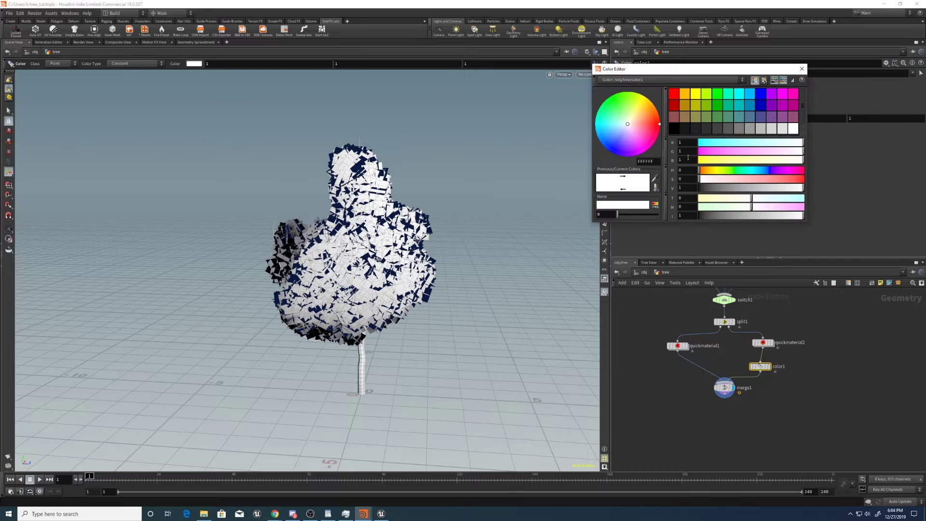
{"action": "mouse_move", "coordinate": [699, 179]}
{"action": "left_mouse_down"}
{"action": "mouse_move", "coordinate": [804, 179]}
{"action": "mouse_move", "coordinate": [705, 173]}
{"action": "left_mouse_up"}
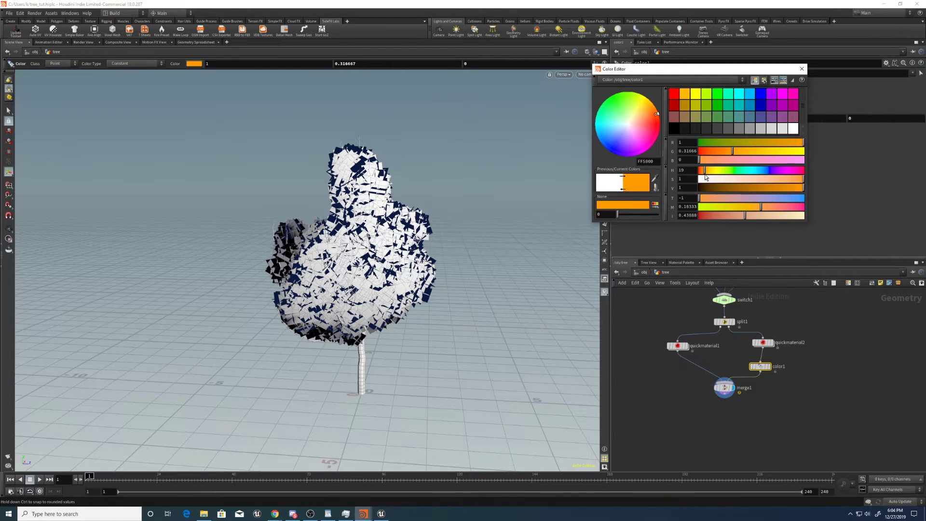
{"action": "left_click", "coordinate": [710, 187]}
{"action": "left_click", "coordinate": [801, 69]}
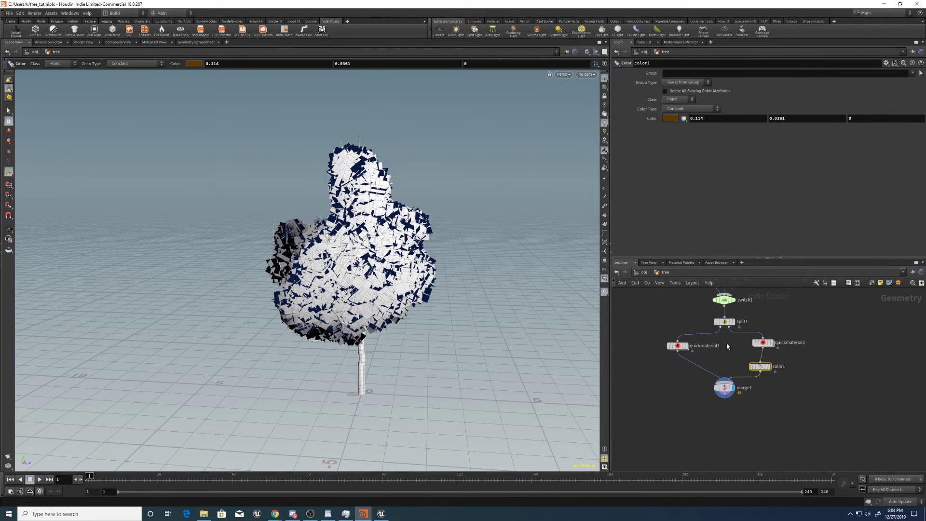
Display the Color node's output and set the Split node's Group to Leaves
{"action": "key", "text": "ctrl+z"}
{"action": "key", "text": "ctrl+z"}
{"action": "key", "text": "ctrl+z"}
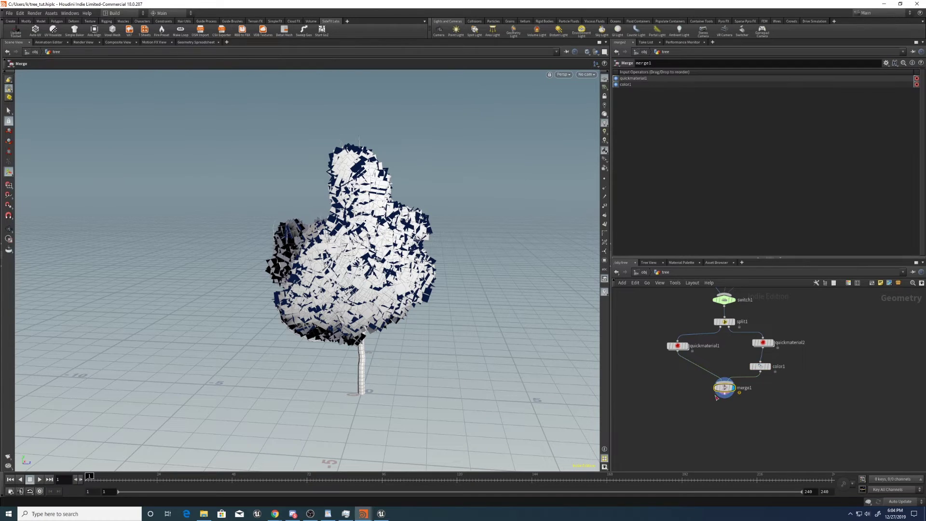
{"action": "left_click", "coordinate": [714, 321]}
{"action": "left_click", "coordinate": [684, 76]}
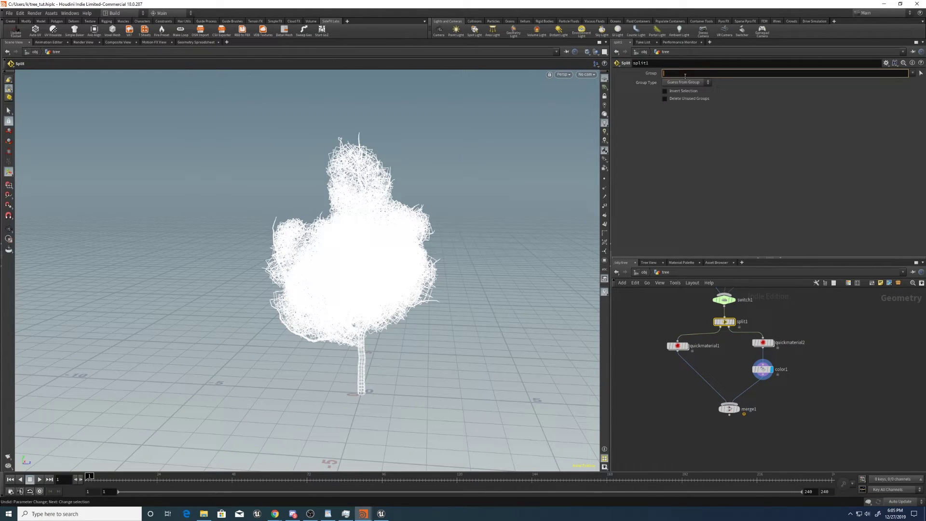
{"action": "key", "text": "Return"}
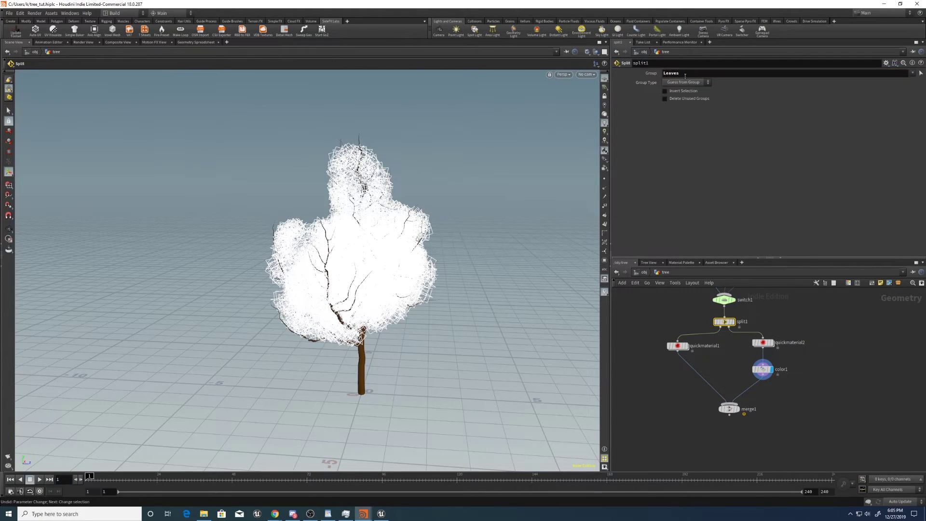
Display the Merge node's output and inspect the combined leaves and brown branches from different angles
{"action": "left_click", "coordinate": [737, 409]}
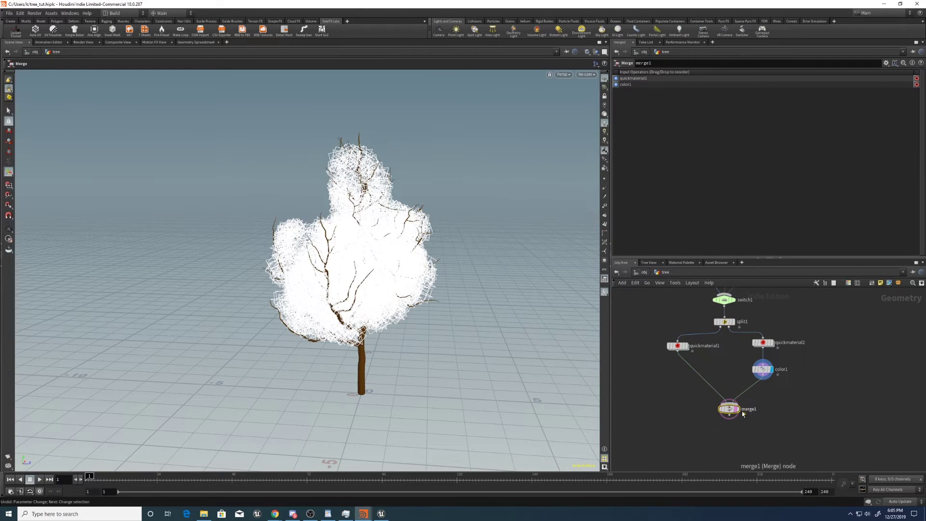
{"action": "left_click_drag", "start_coordinate": [705, 419], "coordinate": [763, 396]}
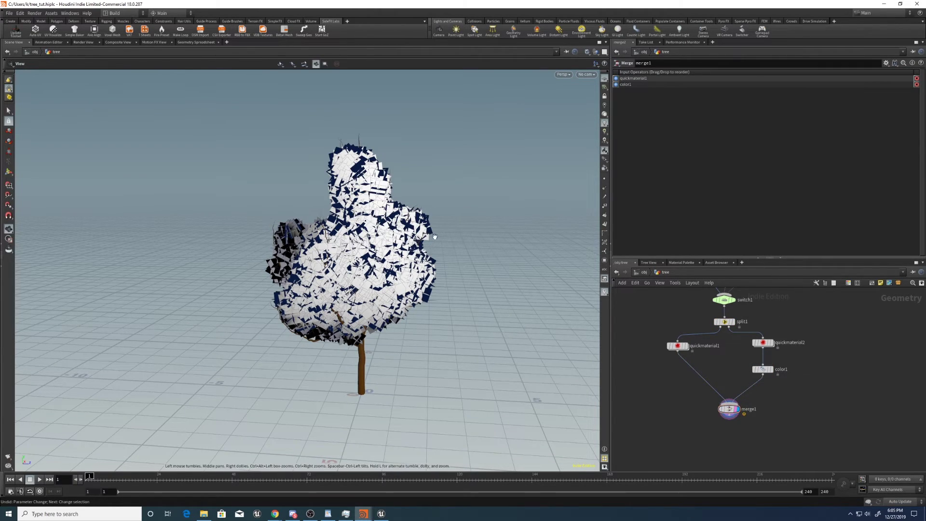
{"action": "left_click_drag", "start_coordinate": [359, 285], "coordinate": [349, 230], "text": "alt"}
{"action": "middle_click_drag", "start_coordinate": [350, 230], "coordinate": [355, 256], "text": "alt"}
{"action": "right_click_drag", "start_coordinate": [354, 256], "coordinate": [400, 285], "text": "alt"}
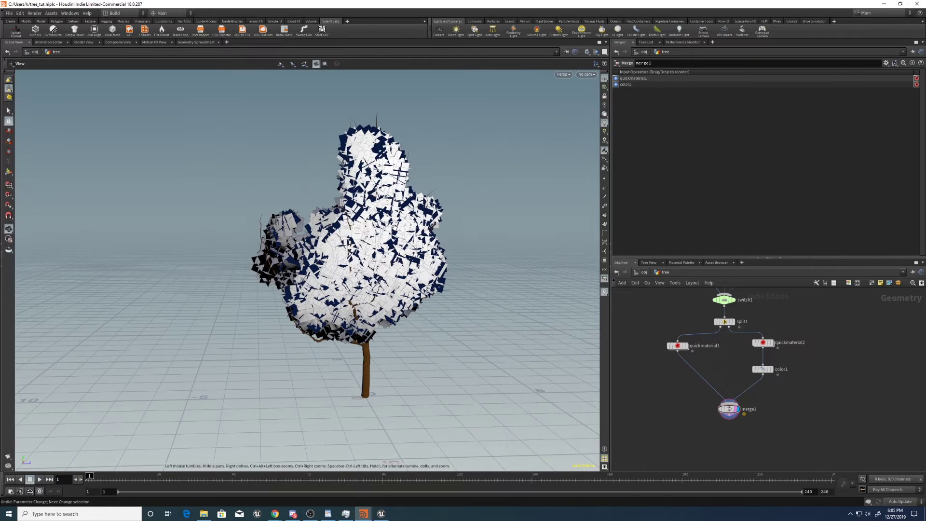
Add a ROP FBX Output node connected below the Merge node
{"action": "scroll", "coordinate": [716, 410], "scroll_direction": "down", "scroll_amount": 3}
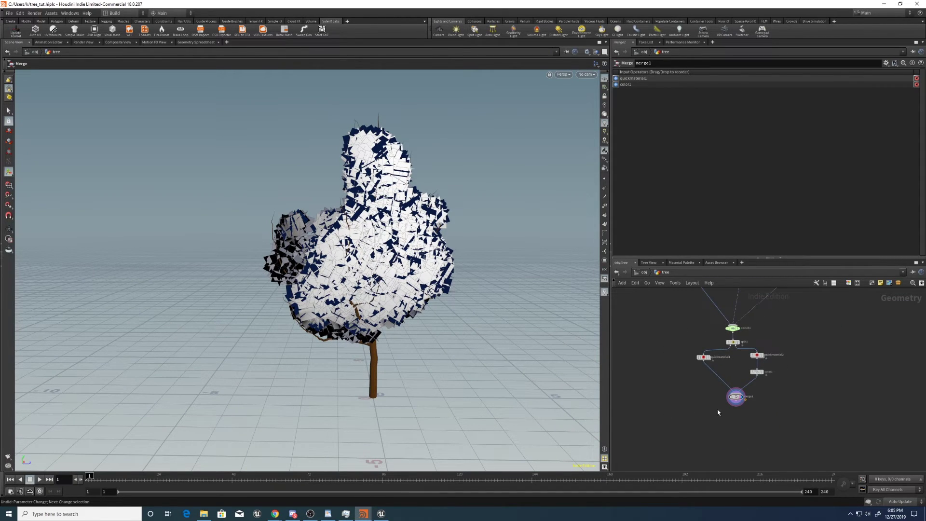
{"action": "key", "text": "Tab"}
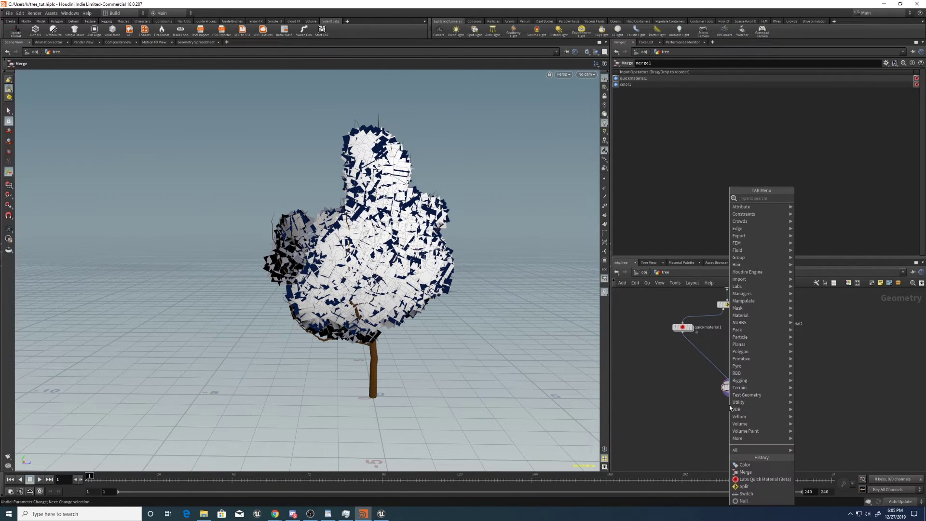
{"action": "type", "text": "rop fb"}
{"action": "key", "text": "Return"}
{"action": "left_click", "coordinate": [729, 405]}
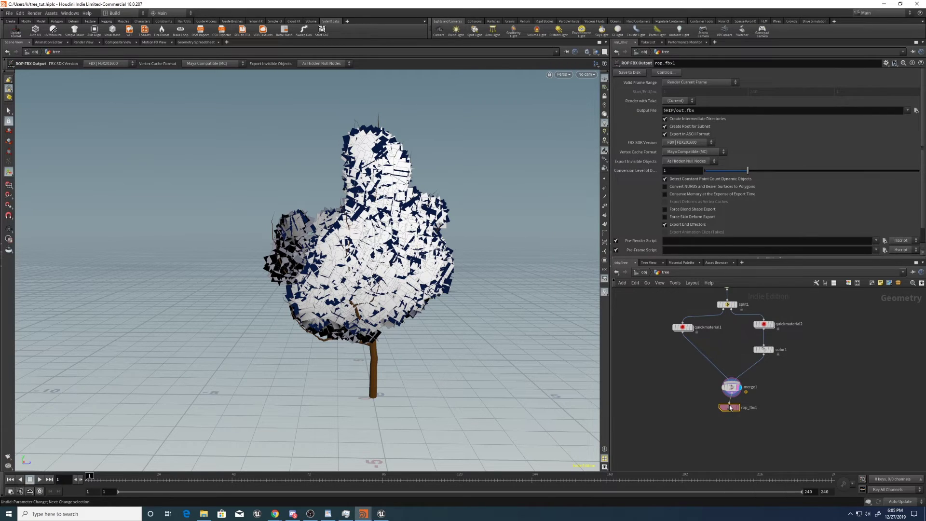
{"action": "left_click_drag", "start_coordinate": [727, 409], "coordinate": [732, 414]}
Create a tree_tutorial folder in $HIP and set the FBX output file to $HIP/tree_tutorial/tree
{"action": "left_click", "coordinate": [915, 111]}
{"action": "left_click", "coordinate": [887, 33]}
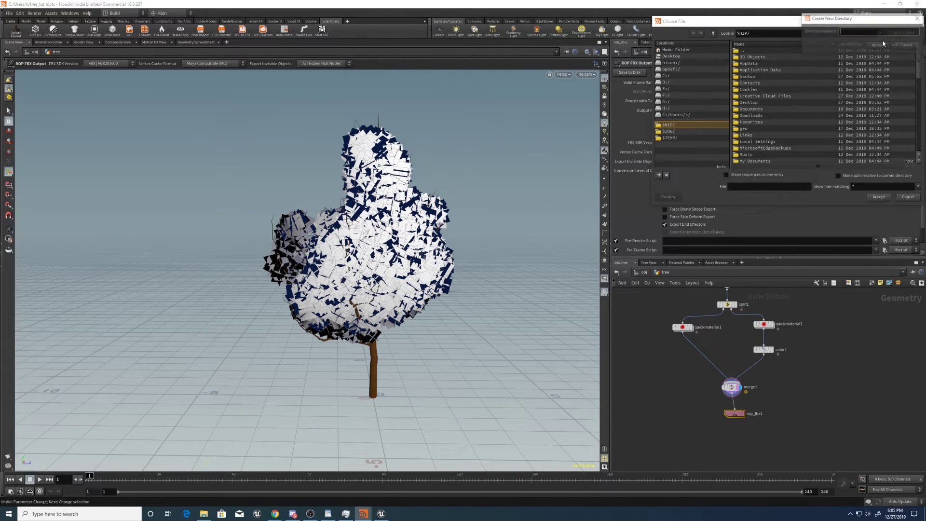
{"action": "type", "text": "tree"}
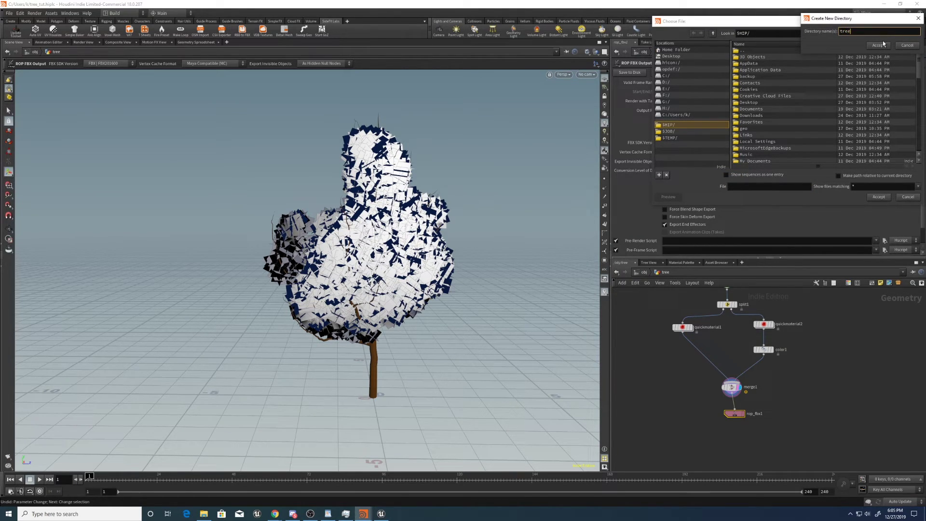
{"action": "type", "text": "_tutorial"}
{"action": "left_click", "coordinate": [877, 45]}
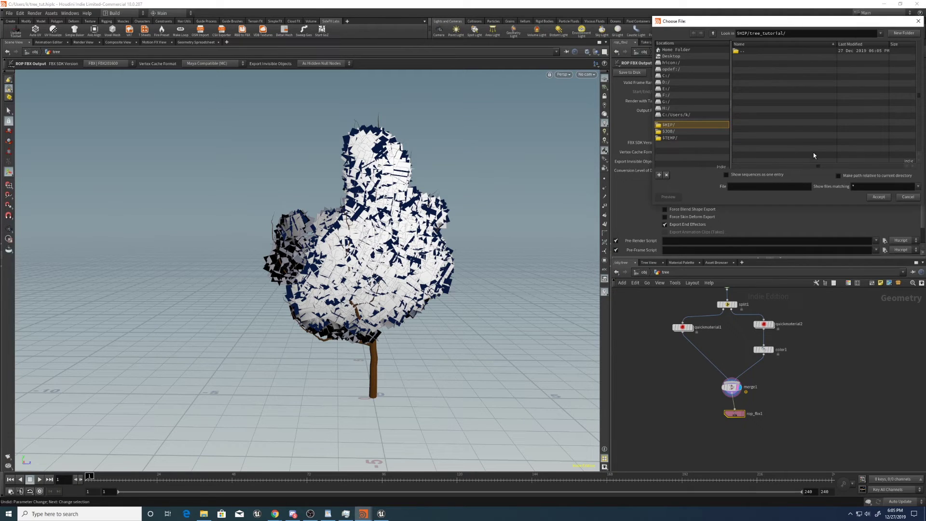
{"action": "left_click", "coordinate": [745, 186]}
{"action": "key", "text": "Return"}
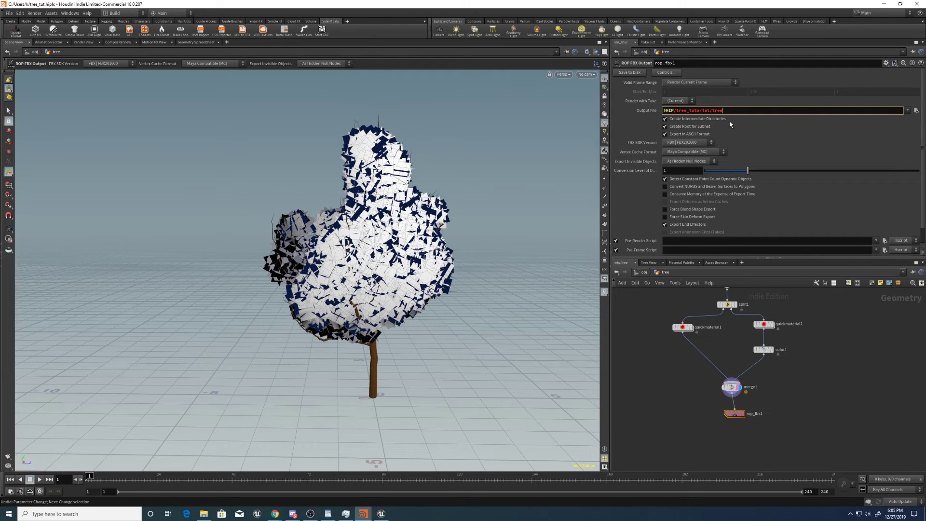
Insert a Transform node between the Merge and ROP FBX Output nodes and set its Uniform Scale to 100
{"action": "middle_click_drag", "start_coordinate": [718, 392], "coordinate": [713, 370]}
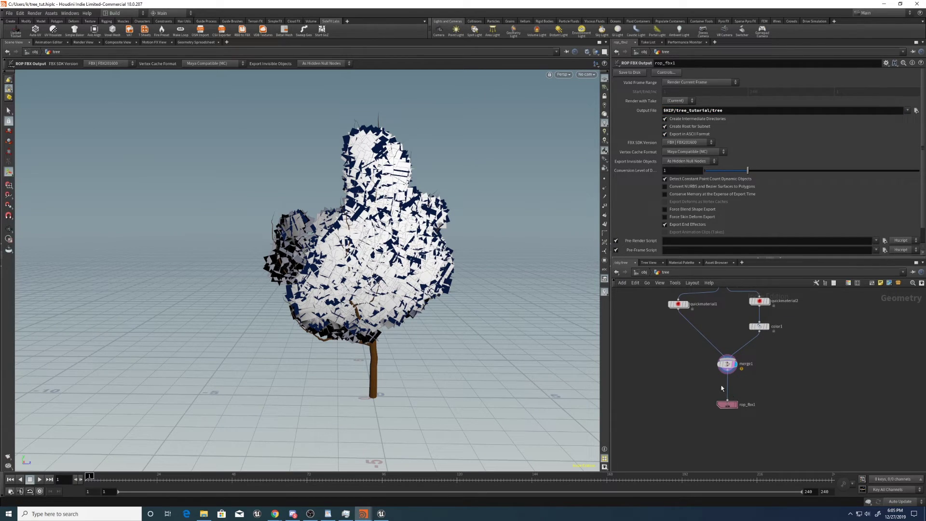
{"action": "key", "text": "Tab"}
{"action": "type", "text": "trans"}
{"action": "key", "text": "Return"}
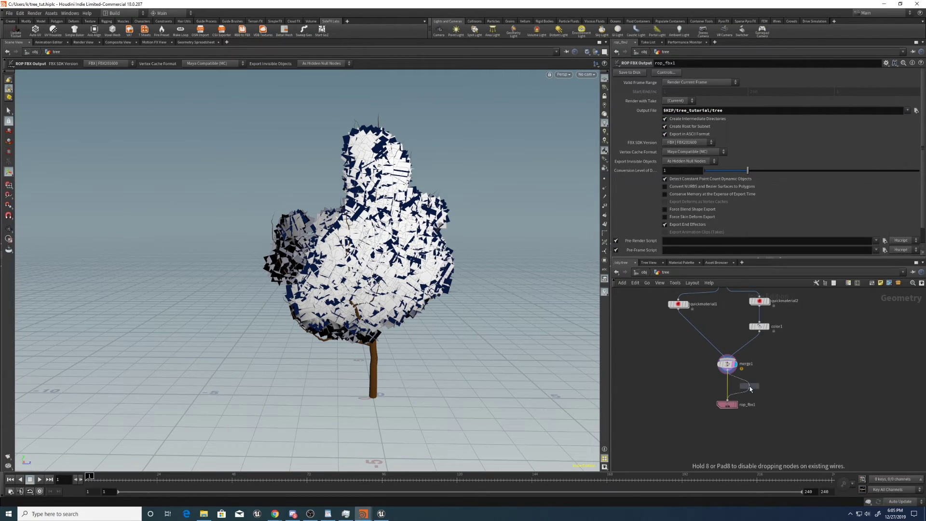
{"action": "left_click", "coordinate": [749, 387]}
{"action": "left_click", "coordinate": [673, 138]}
{"action": "type", "text": "00"}
{"action": "key", "text": "Return"}
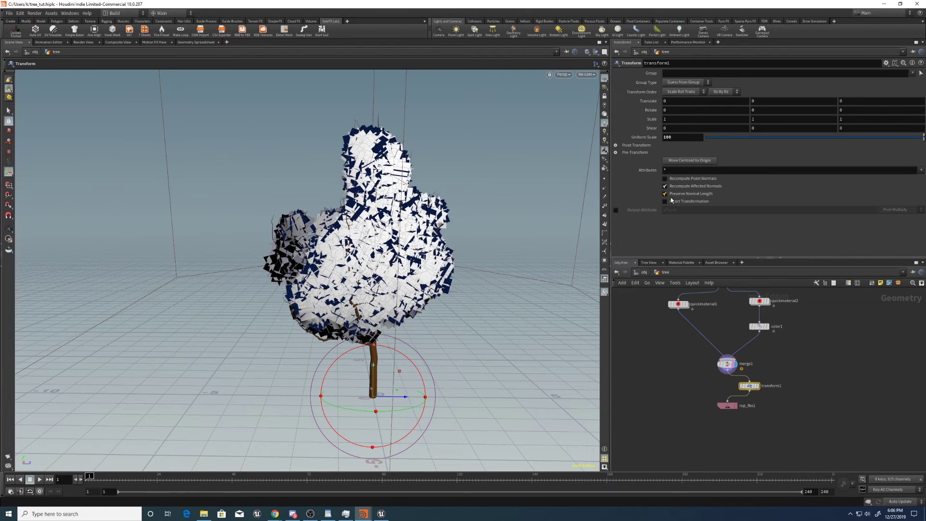
{"action": "mouse_move", "coordinate": [748, 385]}
{"action": "left_mouse_down"}
{"action": "mouse_move", "coordinate": [721, 387]}
{"action": "mouse_move", "coordinate": [734, 384]}
{"action": "left_mouse_up"}
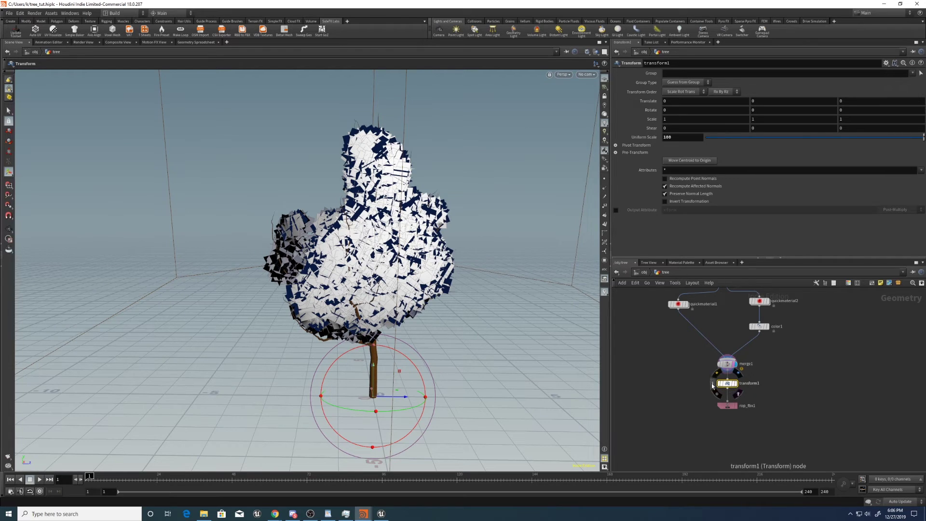
Display the Transform node's output and frame the scaled tree in the viewport
{"action": "right_click_drag", "start_coordinate": [352, 292], "coordinate": [312, 279], "text": "alt"}
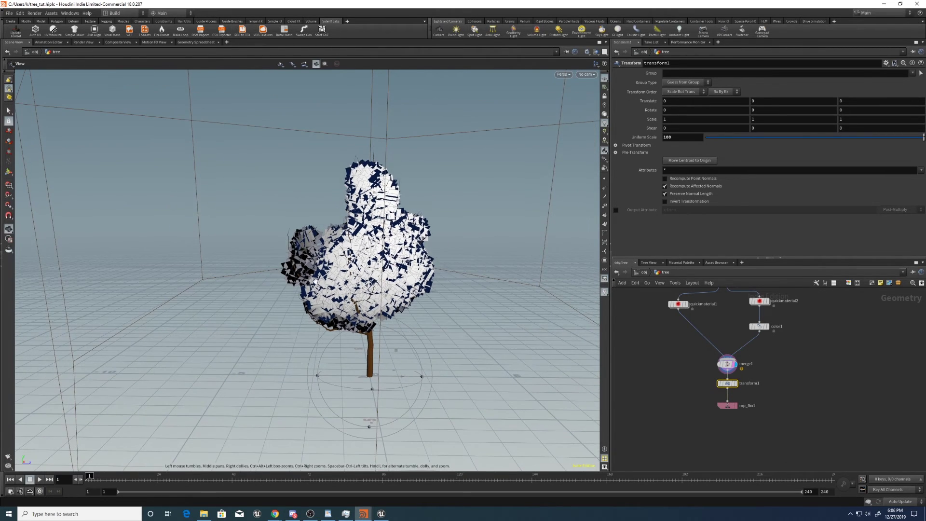
{"action": "left_click", "coordinate": [735, 383]}
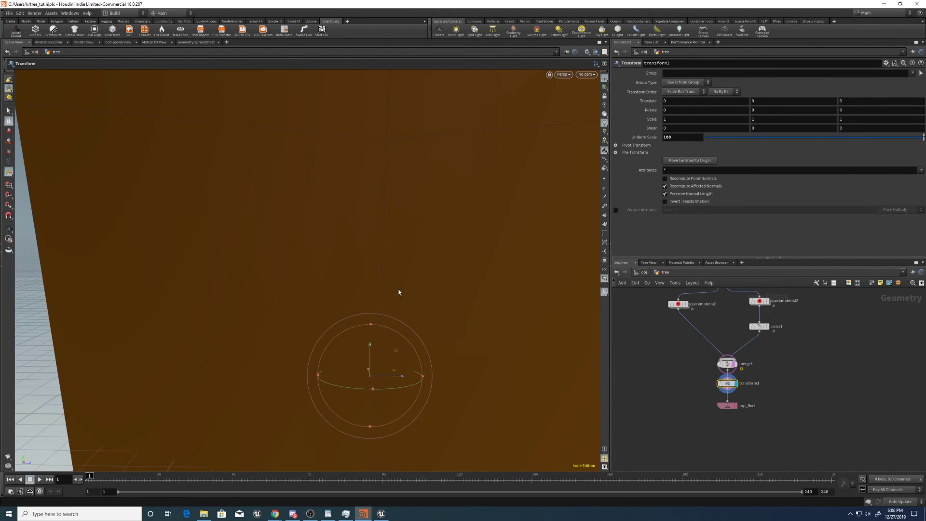
{"action": "key", "text": "space+h"}
{"action": "left_click_drag", "start_coordinate": [443, 264], "coordinate": [440, 266], "text": "alt"}
Extend the ROP FBX Output node's output file to $HIP/tree_tutorial/tree_LOD
{"action": "left_click", "coordinate": [727, 405]}
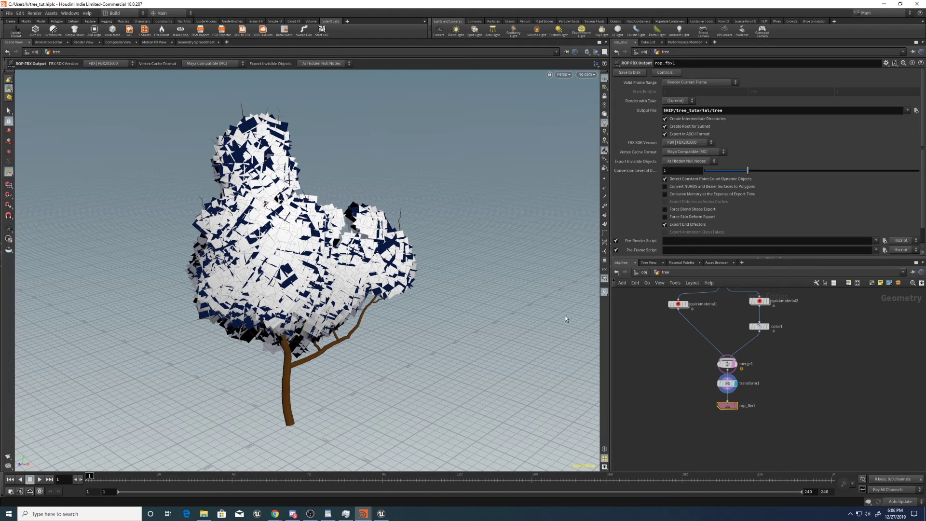
{"action": "left_click", "coordinate": [730, 110]}
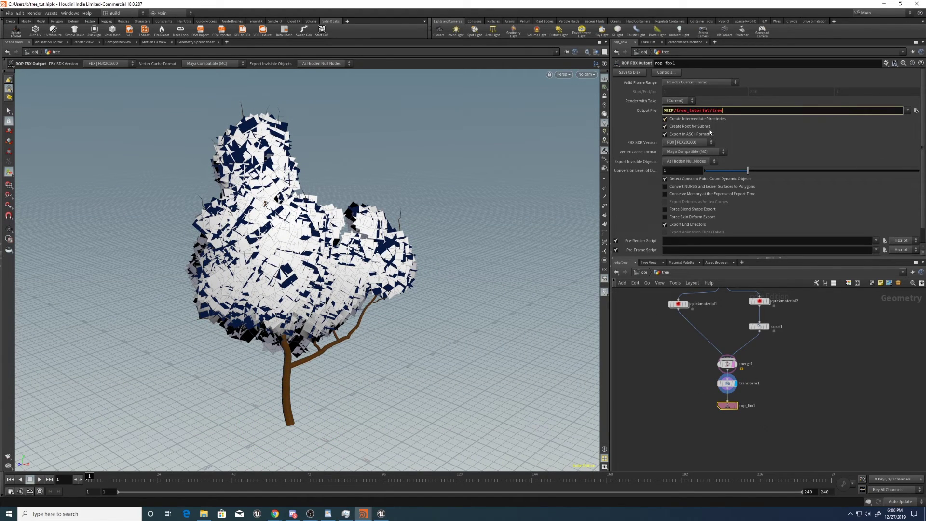
{"action": "left_click_drag", "start_coordinate": [697, 389], "coordinate": [739, 418]}
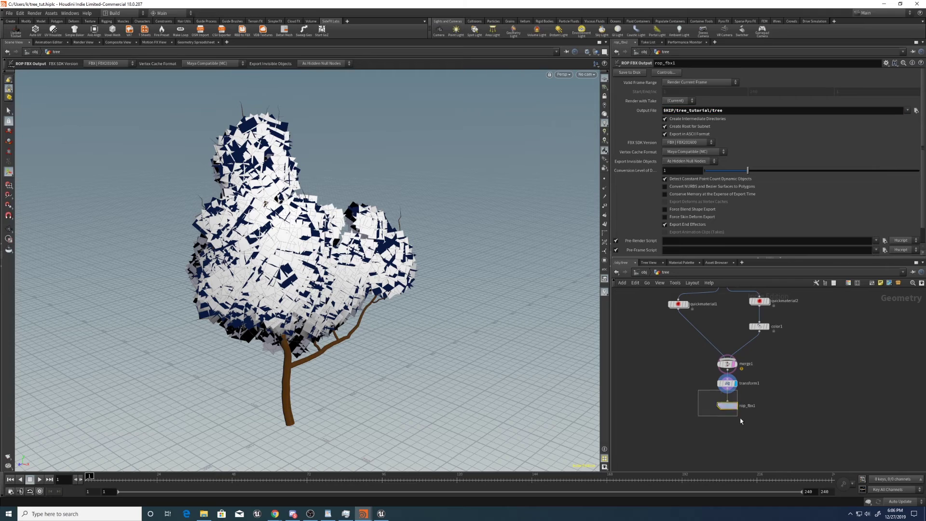
{"action": "left_click_drag", "start_coordinate": [319, 241], "coordinate": [382, 257], "text": "alt"}
{"action": "key", "text": "Return"}
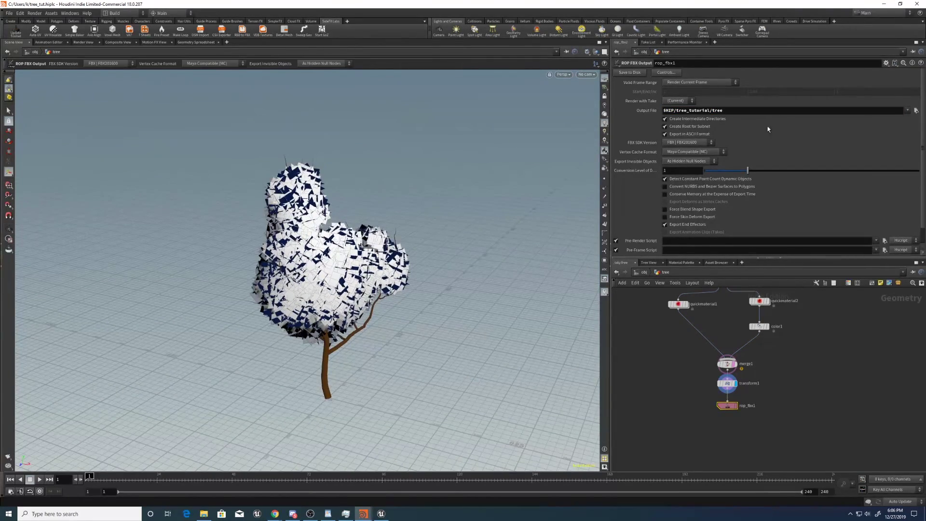
{"action": "middle_click_drag", "start_coordinate": [804, 351], "coordinate": [805, 451]}
{"action": "left_click_drag", "start_coordinate": [686, 356], "coordinate": [740, 370]}
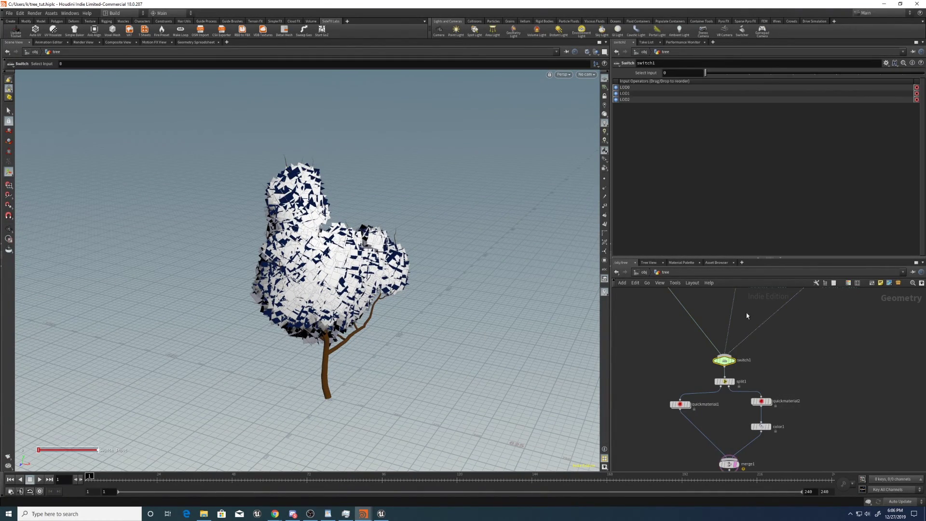
{"action": "middle_click_drag", "start_coordinate": [846, 416], "coordinate": [857, 297]}
{"action": "left_click_drag", "start_coordinate": [704, 374], "coordinate": [752, 395]}
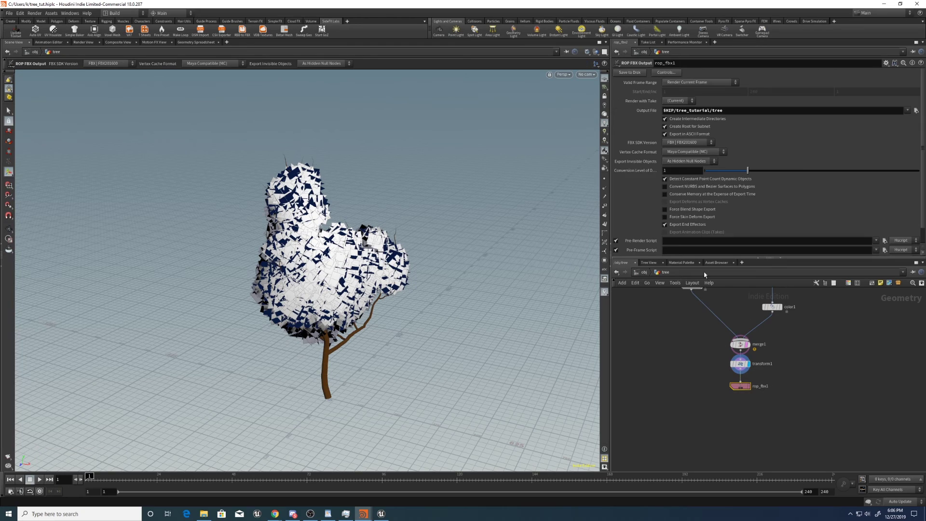
{"action": "left_click", "coordinate": [726, 111]}
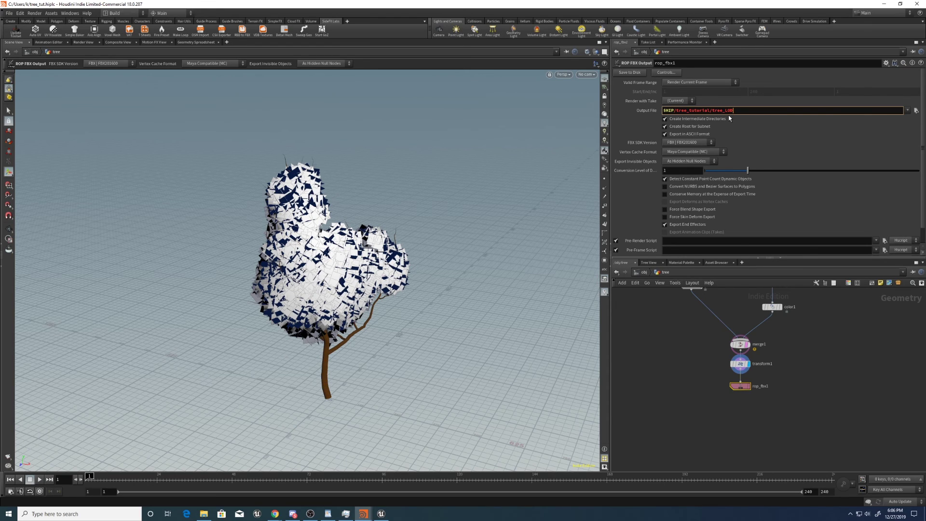
Copy the Switch node's Select Input parameter
{"action": "middle_click_drag", "start_coordinate": [683, 339], "coordinate": [680, 417]}
{"action": "left_click", "coordinate": [733, 318]}
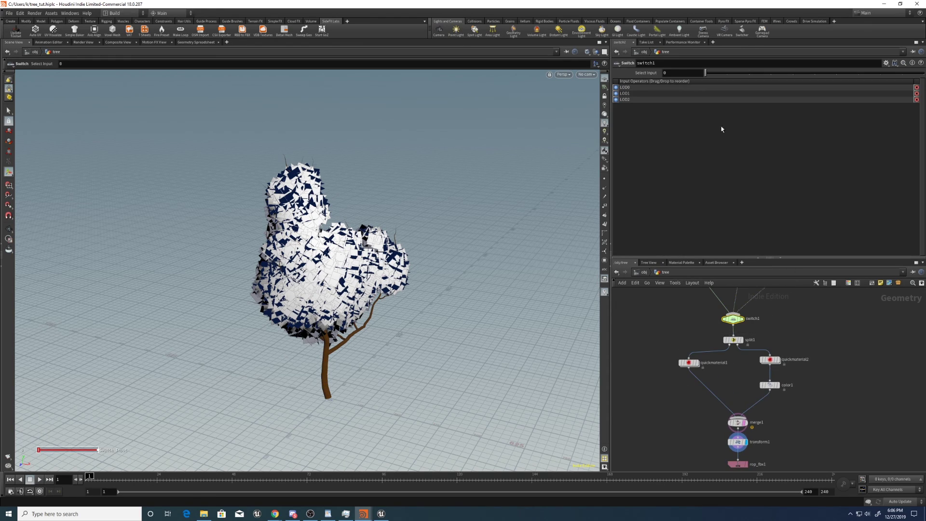
{"action": "right_click", "coordinate": [684, 74]}
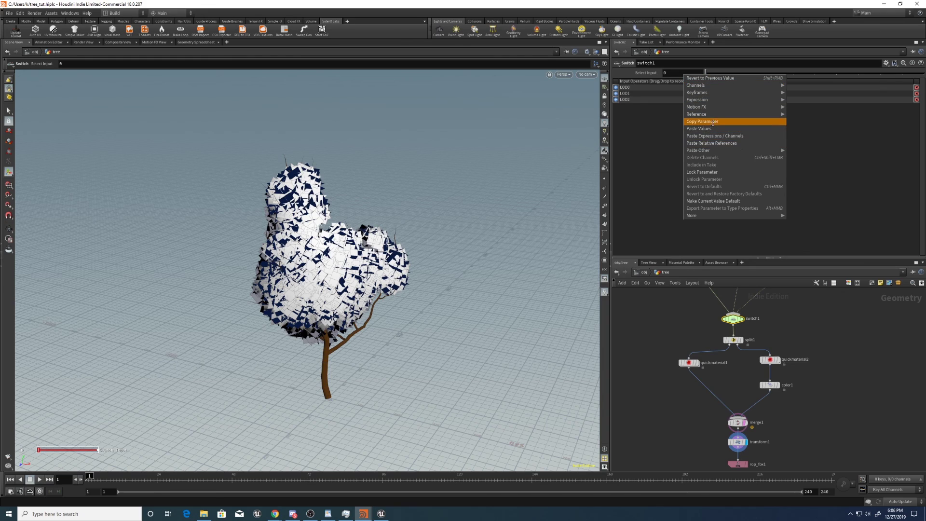